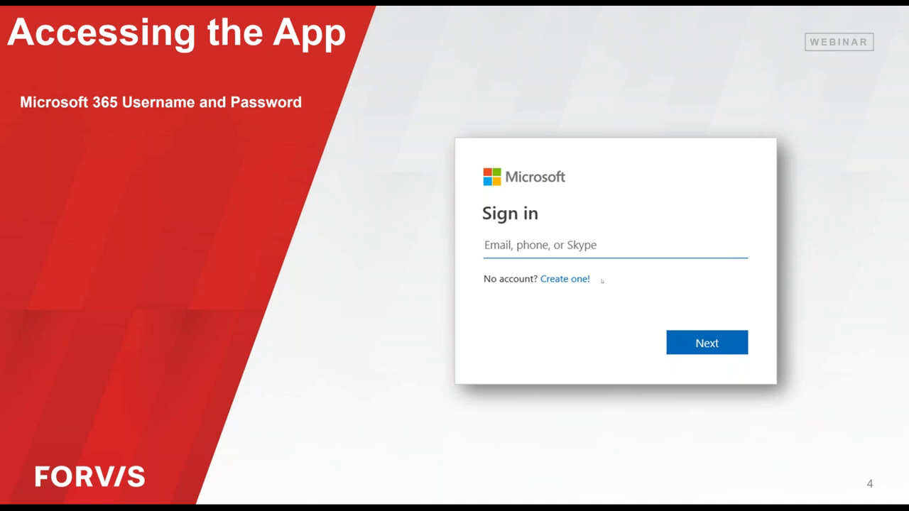
Switch to the Dynamics 365 sign-in page and sign in with the listed account, entering the account password and choosing to stay signed in
key("alt+Tab")
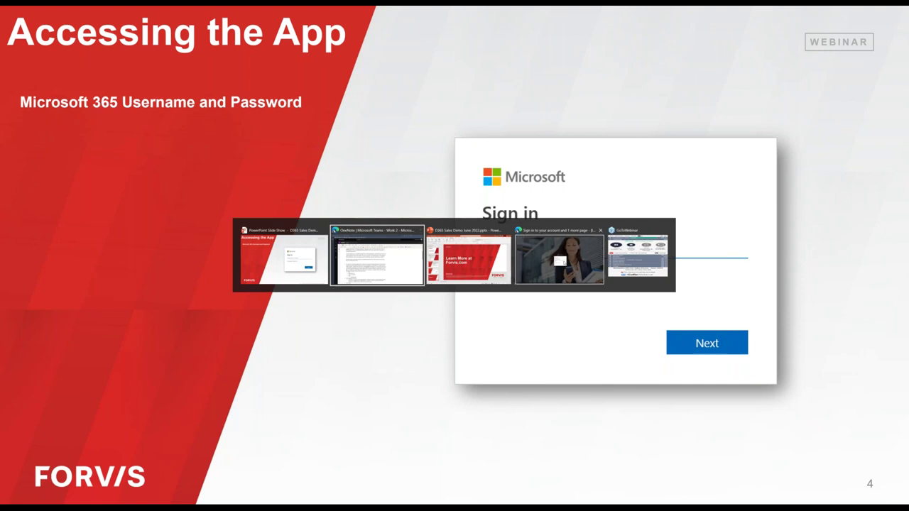
key("alt+Tab")
key("alt+Tab")
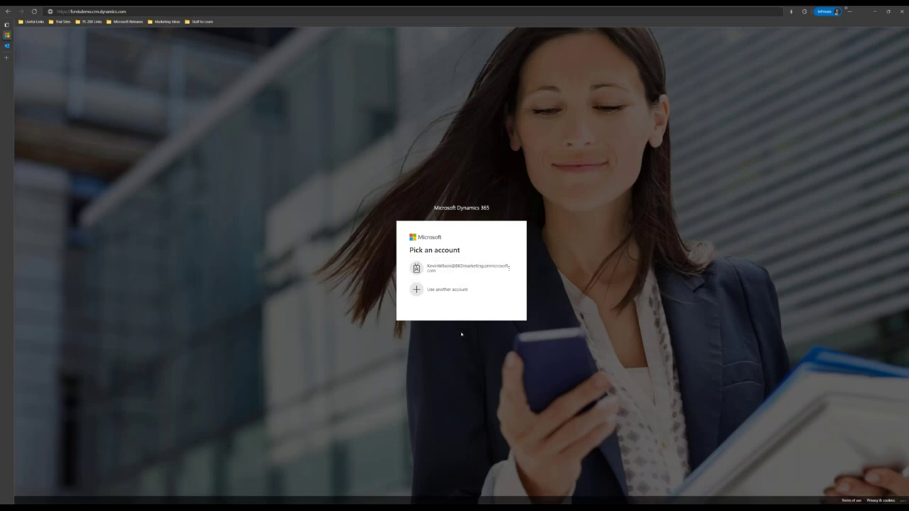
left_click(462, 275)
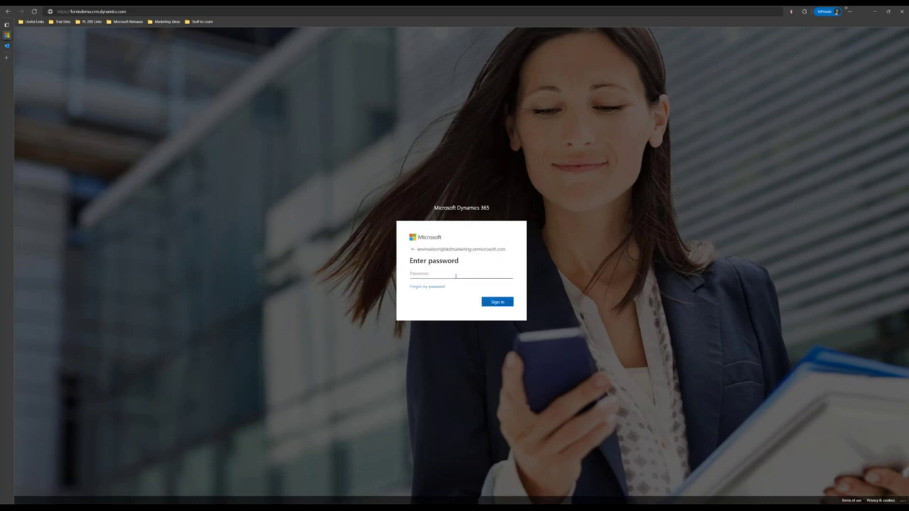
type("**********")
left_click(497, 301)
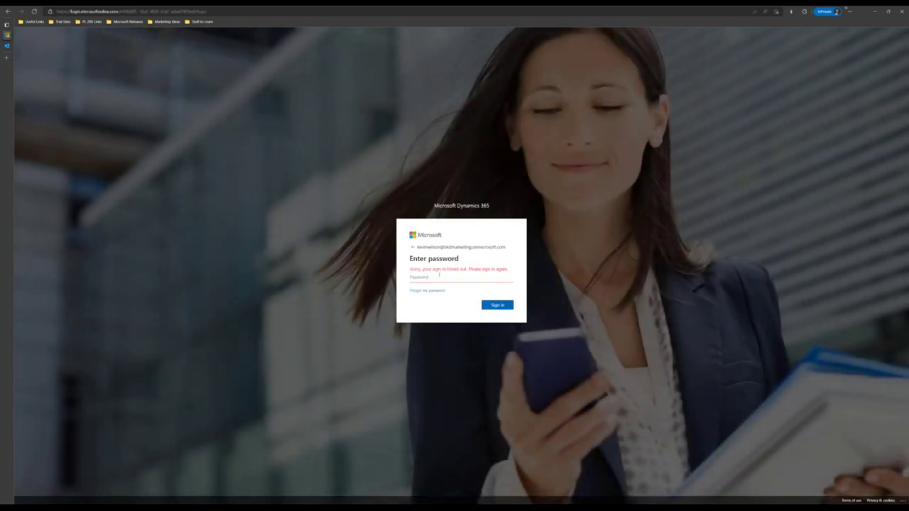
type("*****")
key("Return")
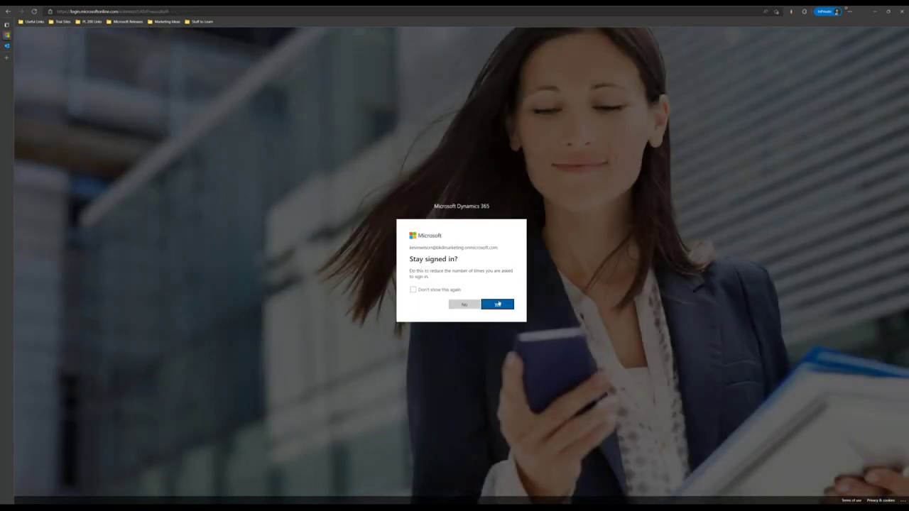
left_click(498, 305)
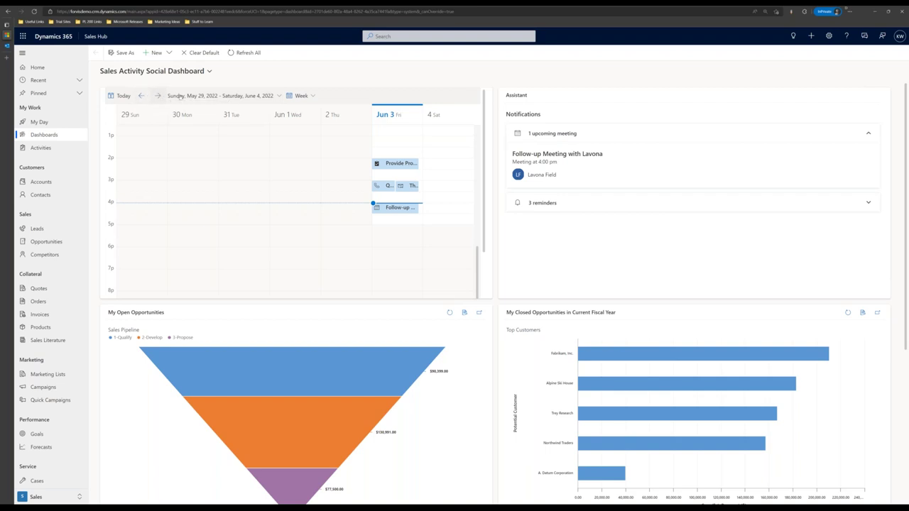
Set the dashboard calendar to the Day view and expand the reminders in the Assistant notifications
left_click(277, 96)
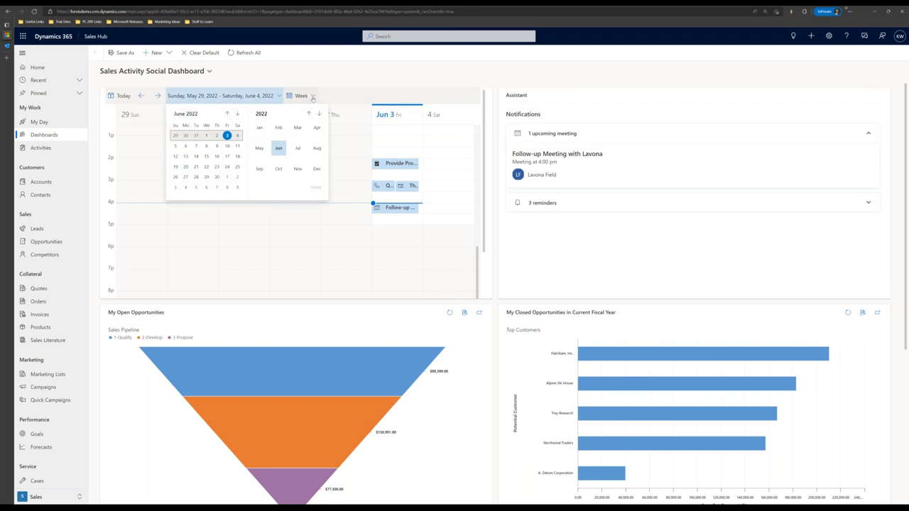
left_click(312, 96)
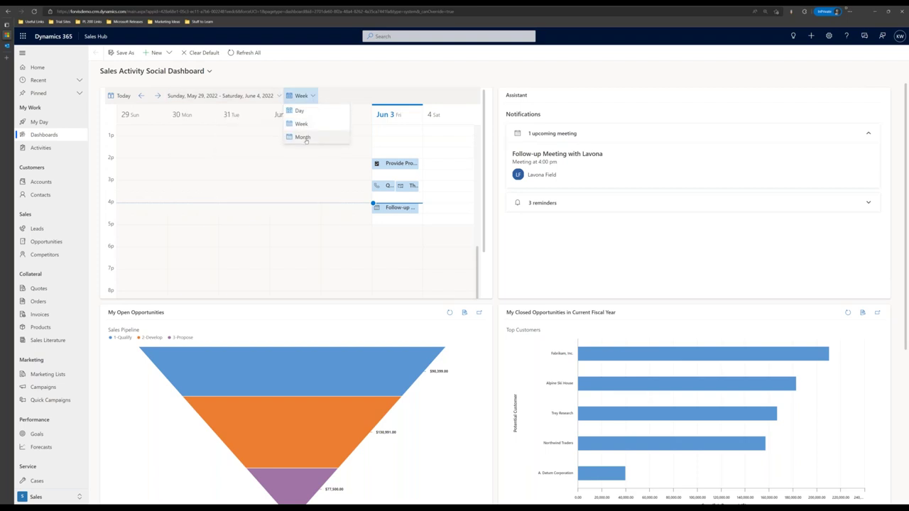
left_click(301, 111)
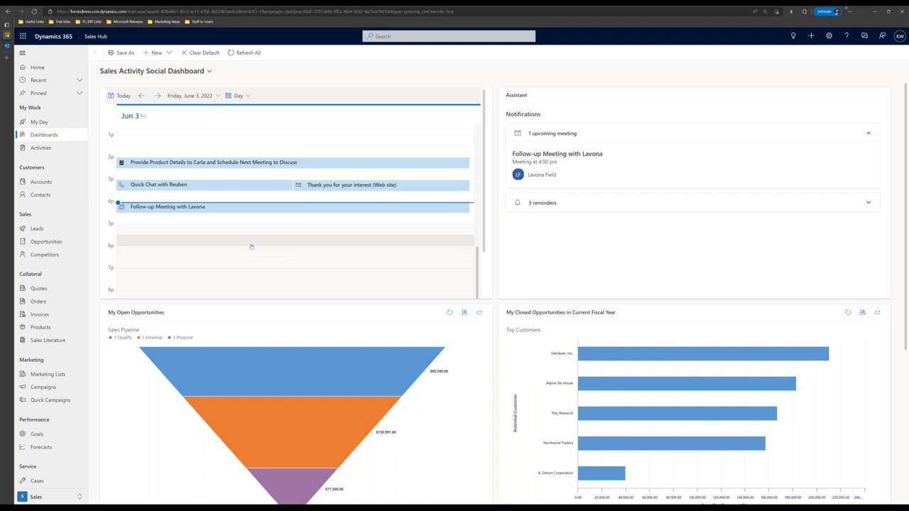
left_click(620, 201)
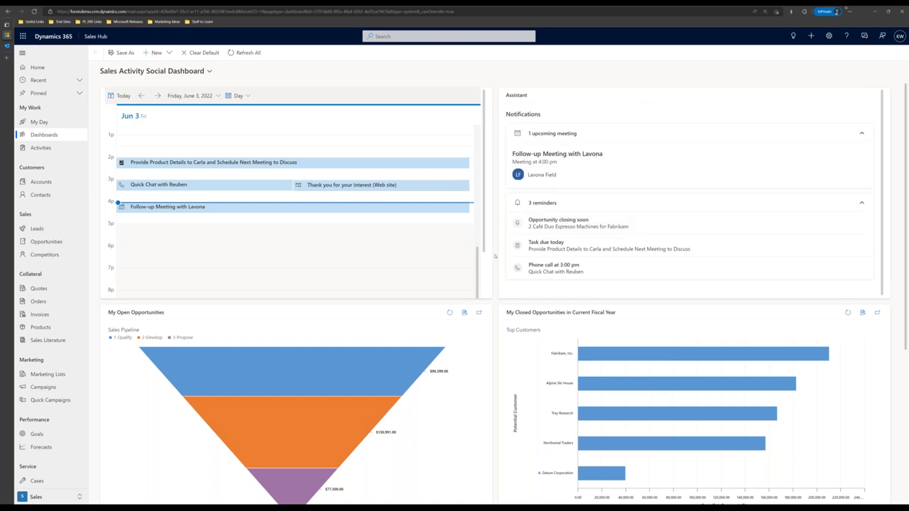
Examine the dashboard charts for the sales pipeline, closed opportunities by customer, leads by source and top opportunities
scroll(495, 256, "down", 3)
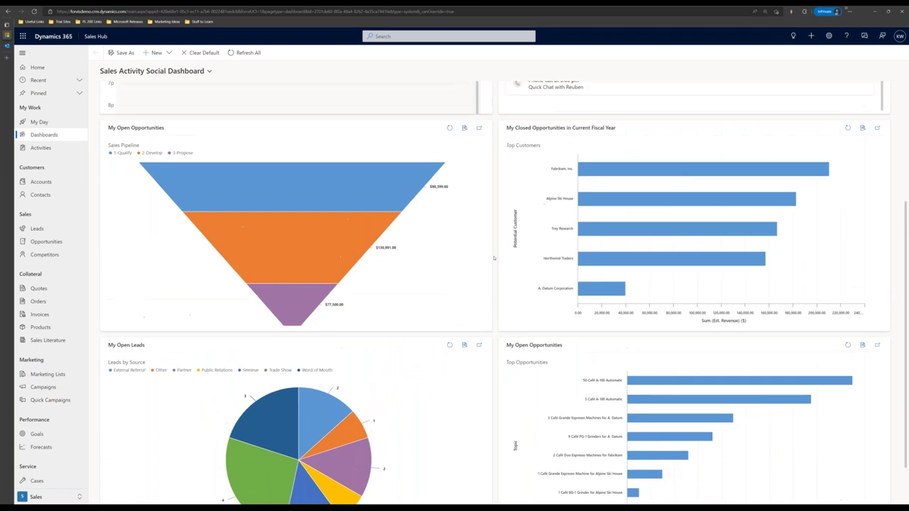
scroll(493, 258, "down", 1)
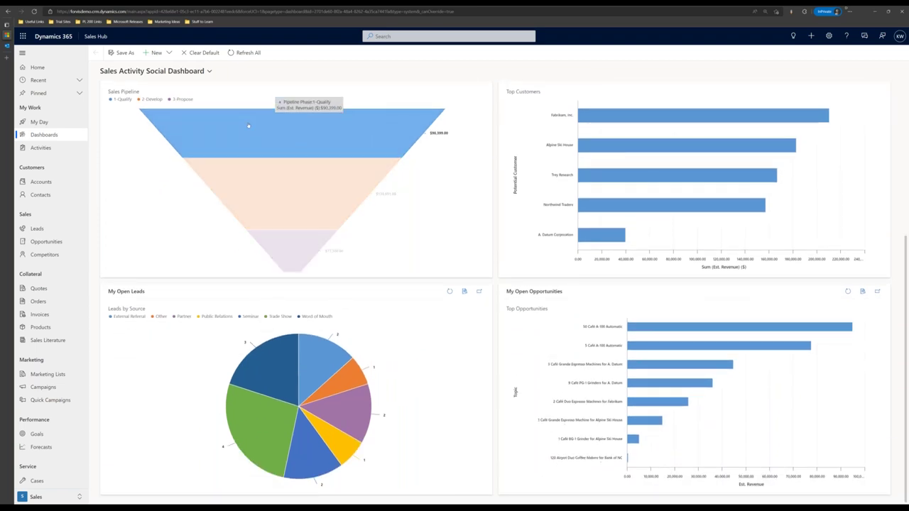
scroll(148, 190, "up", 2)
scroll(147, 190, "up", 1)
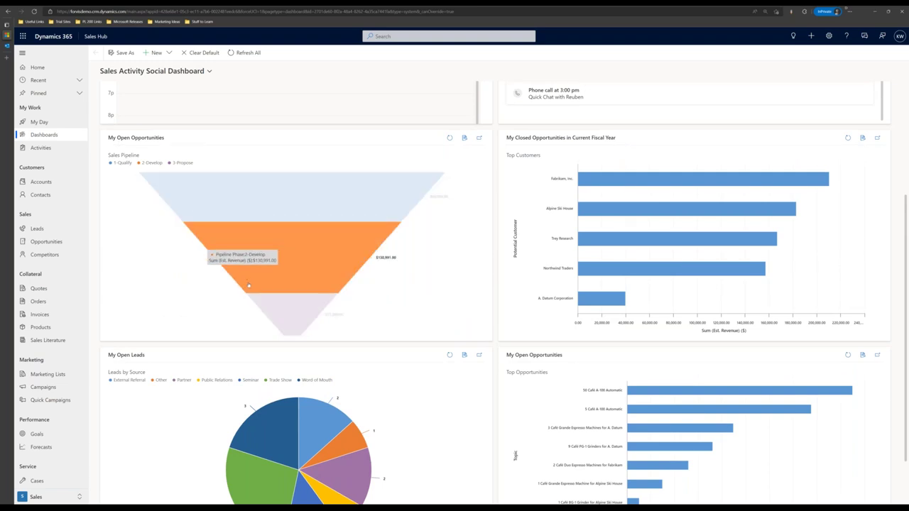
mouse_move(274, 312)
mouse_move(213, 207)
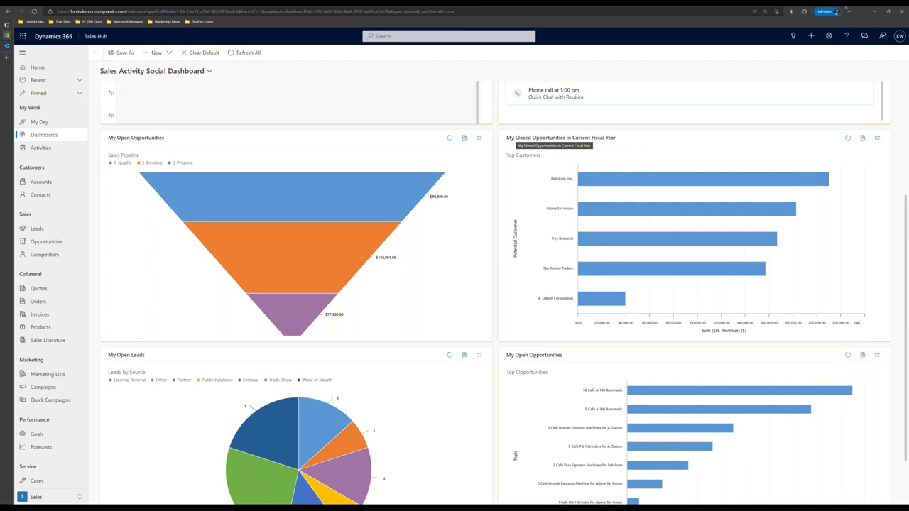
scroll(498, 252, "down", 1)
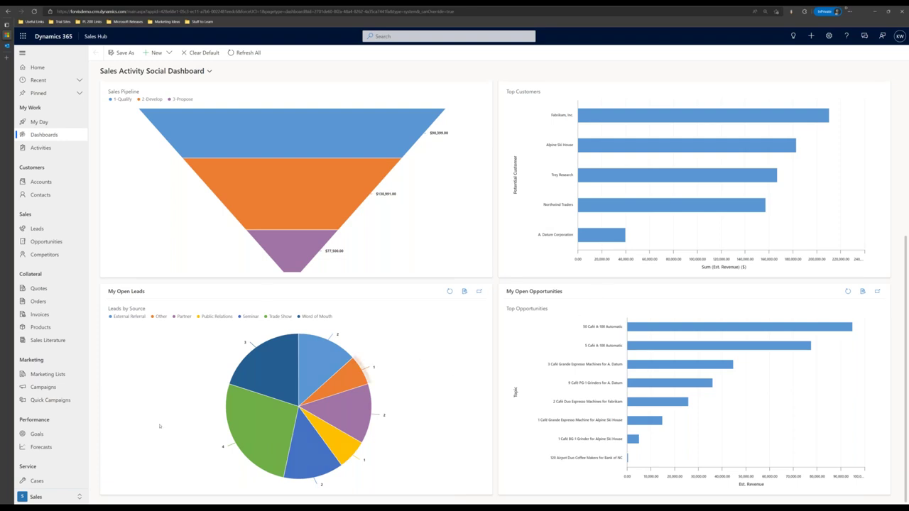
Drill down into the Trade Show slice of the Leads by Source chart by State/Province, shown as a bar chart
left_click(260, 429)
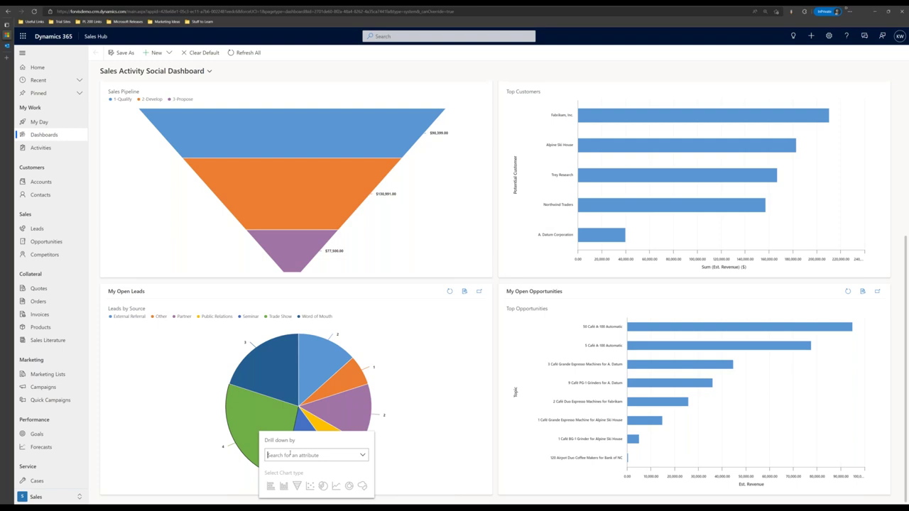
type("stat")
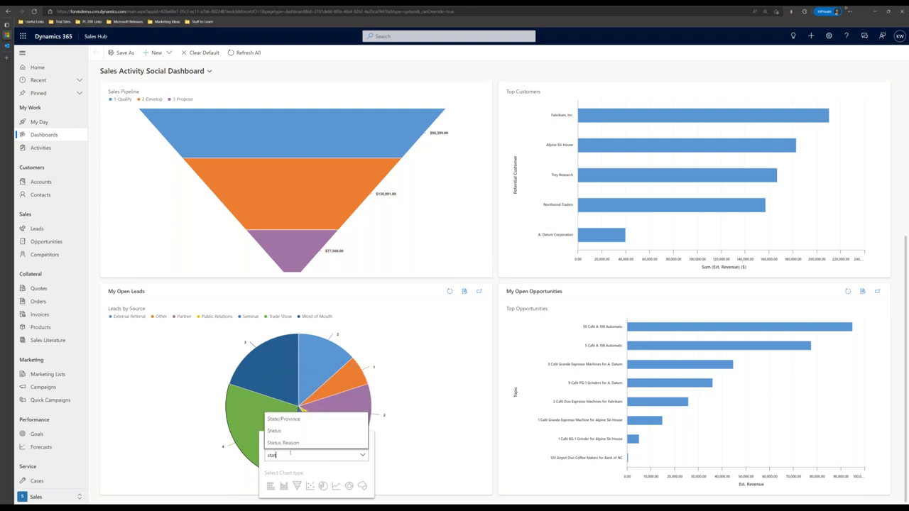
left_click(284, 419)
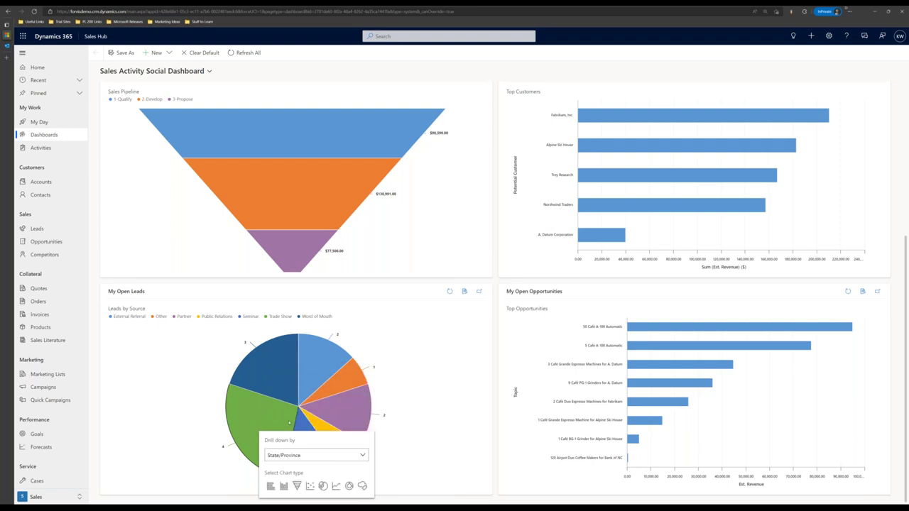
scroll(272, 489, "up", 3)
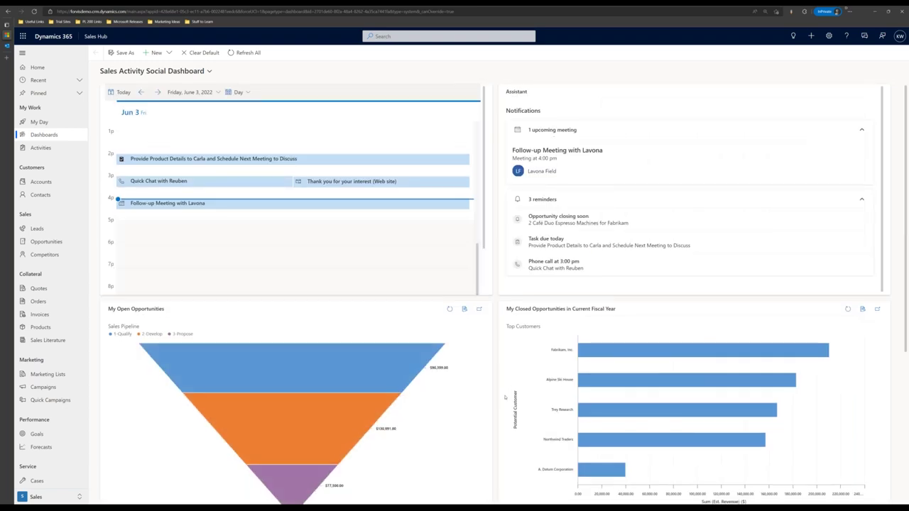
scroll(269, 328, "down", 3)
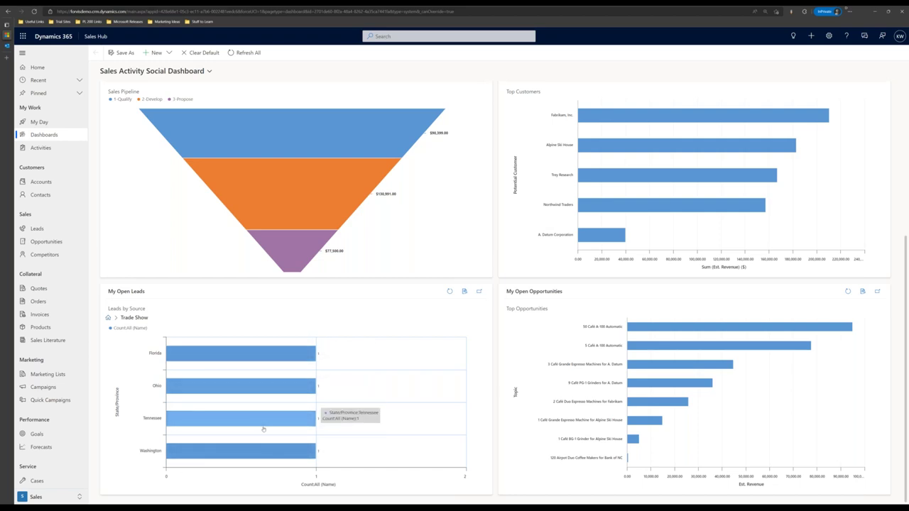
Open the lead records behind the My Open Leads chart and reset its drill-down to all lead sources
left_click(465, 292)
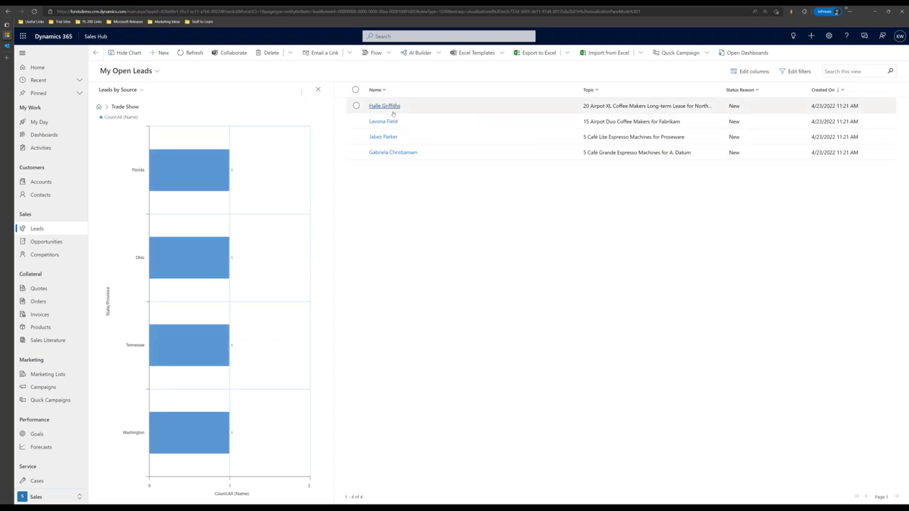
mouse_move(226, 166)
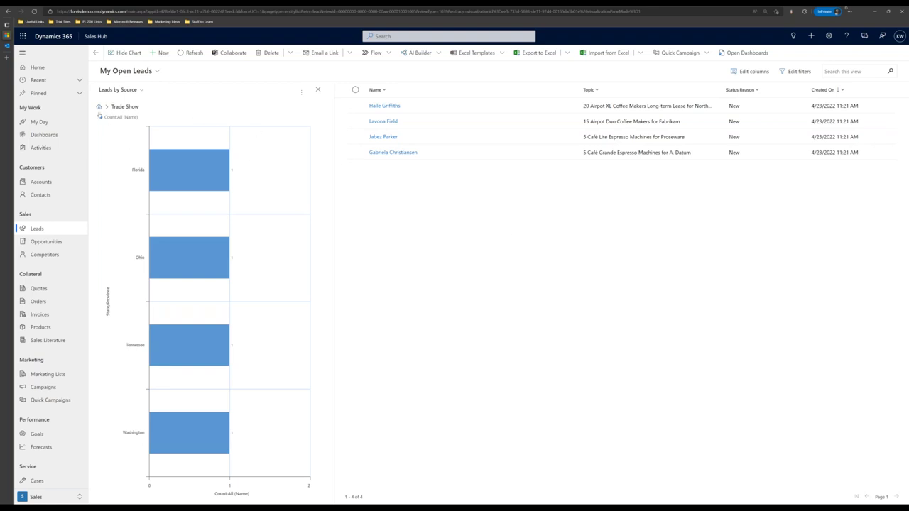
left_click(99, 107)
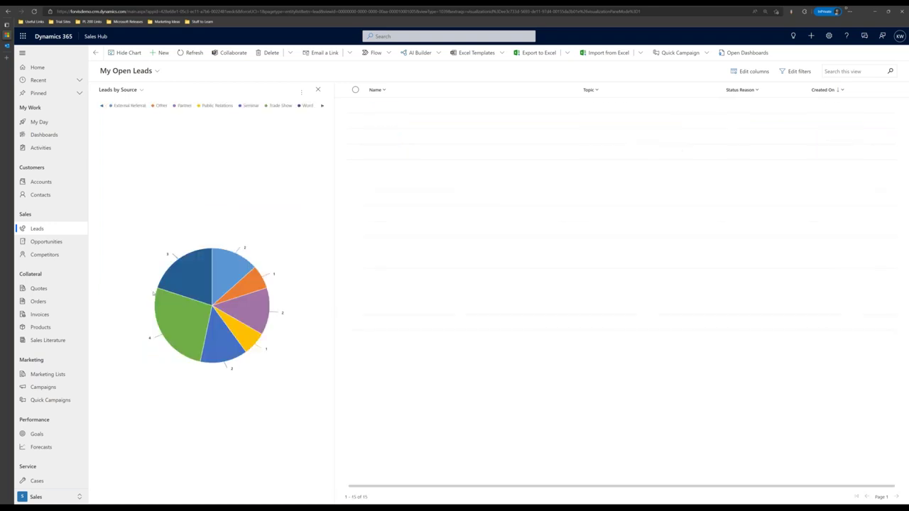
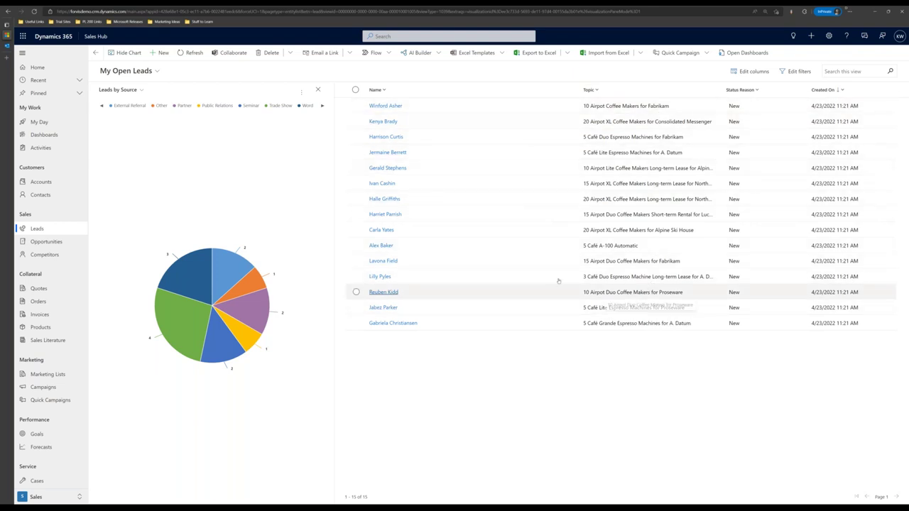
mouse_move(164, 334)
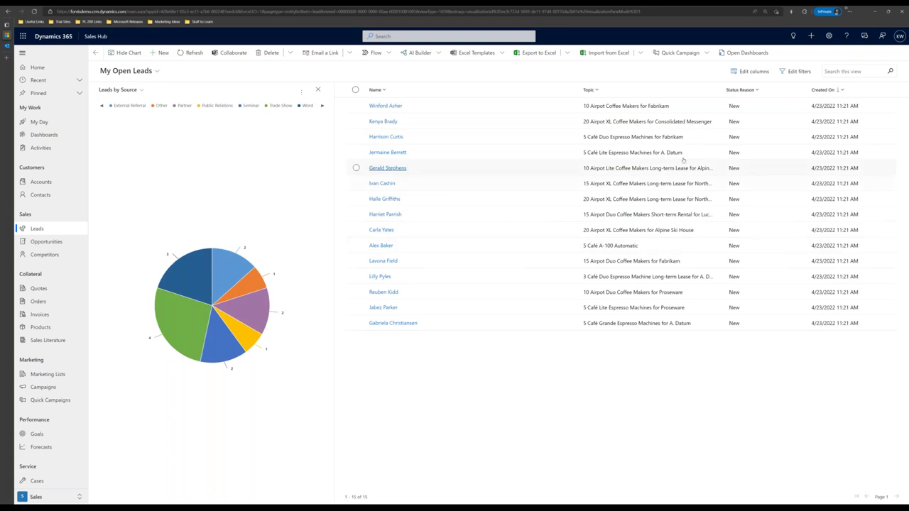
Add the State/Province column to the My Open Leads list, place it directly after Name, and apply the column changes
left_click(751, 71)
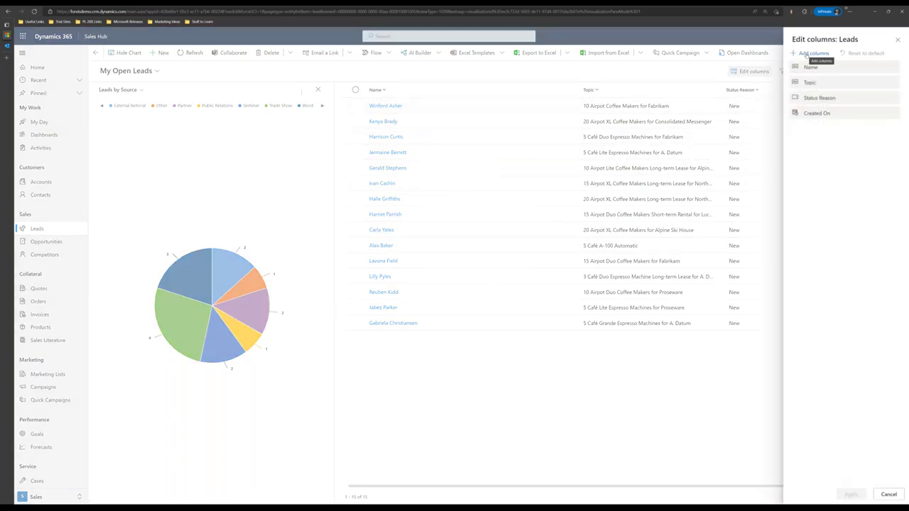
left_click(809, 53)
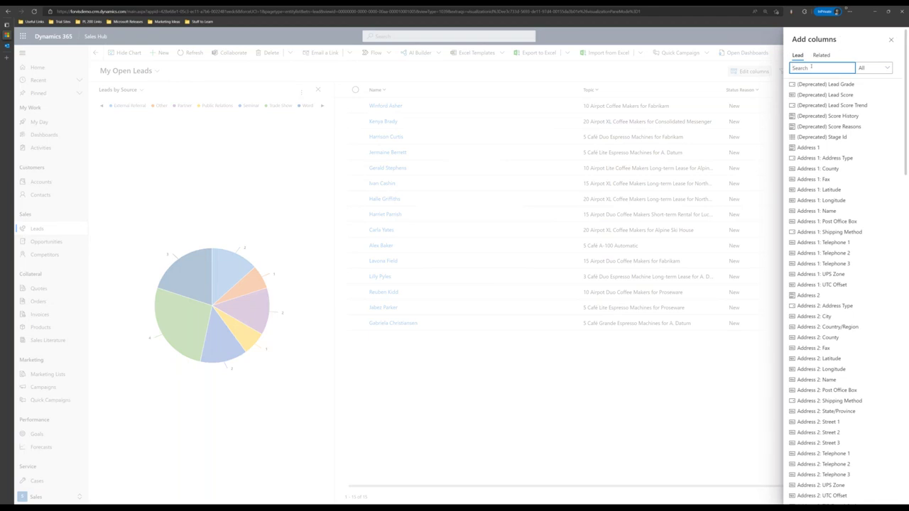
type("stat")
left_click(813, 94)
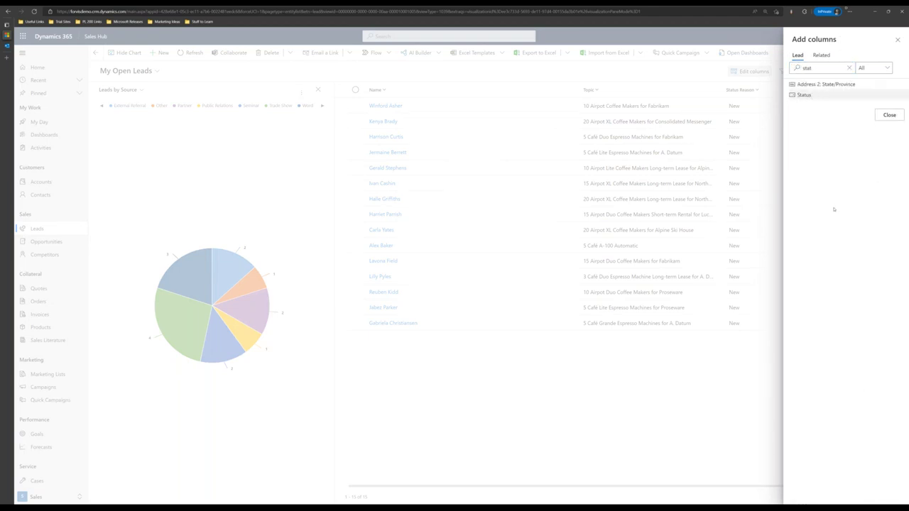
left_click(889, 115)
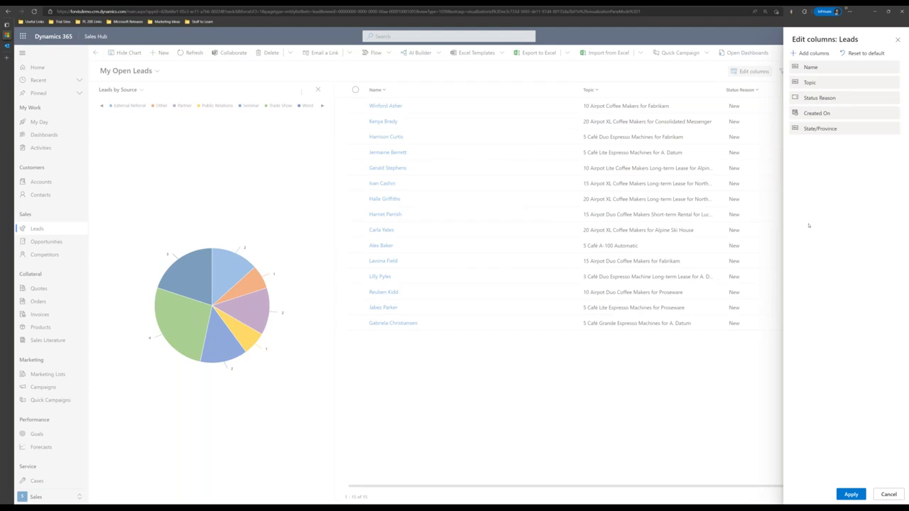
left_click_drag(821, 130, 821, 83)
left_click(858, 497)
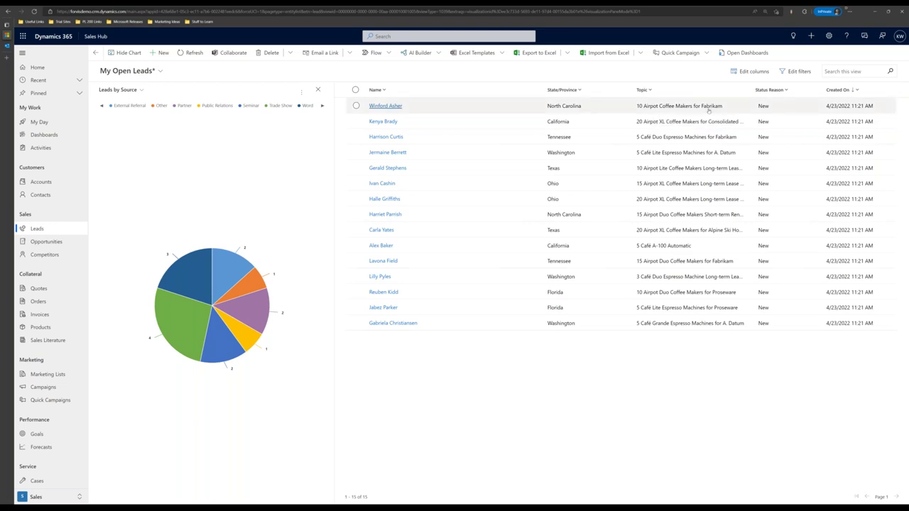
Add a filter row to the My Open Leads view where State/Province equals North Carolina and apply it
left_click(797, 72)
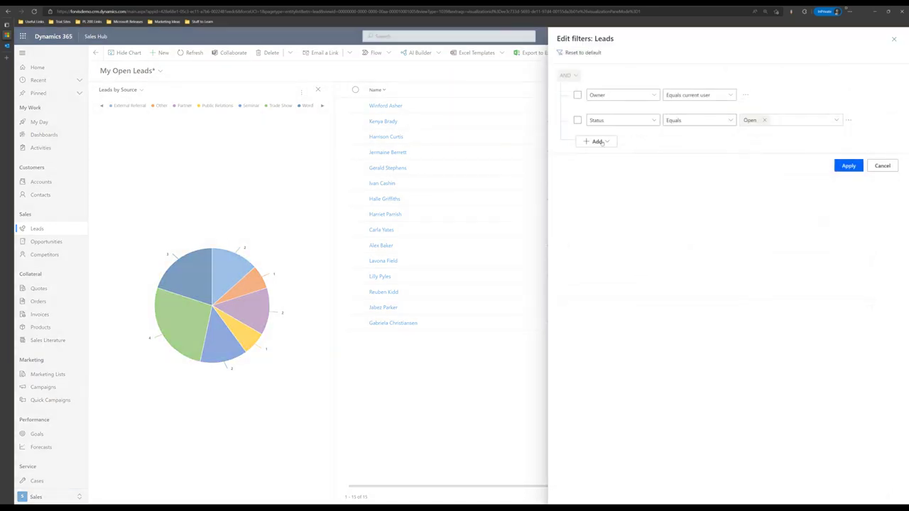
left_click(599, 141)
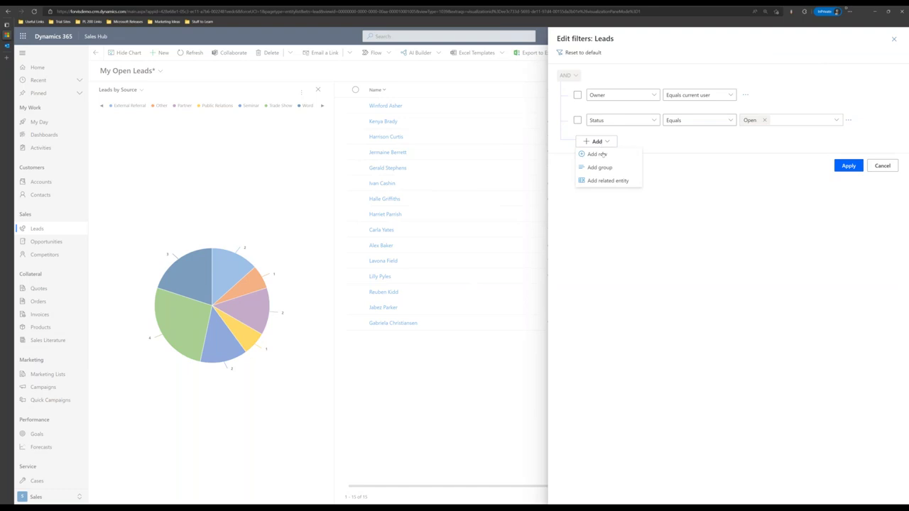
left_click(597, 154)
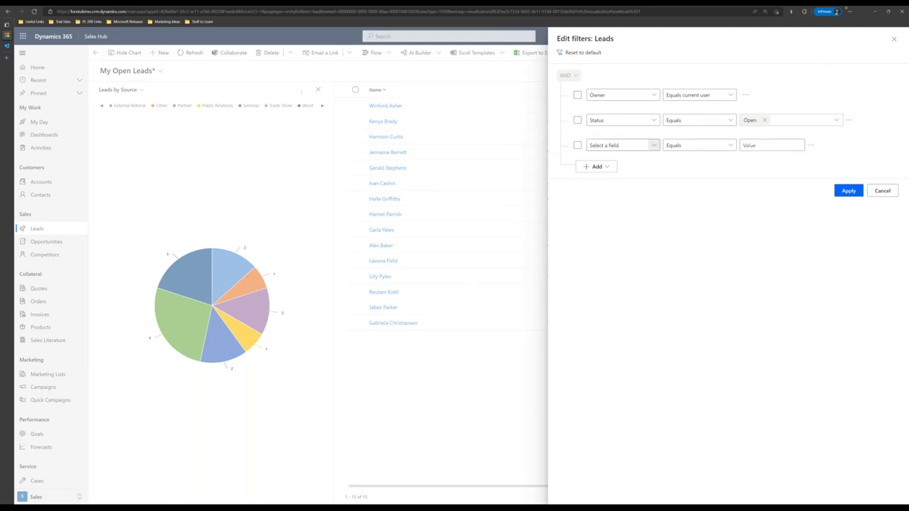
left_click(653, 145)
left_click_drag(741, 91, 734, 449)
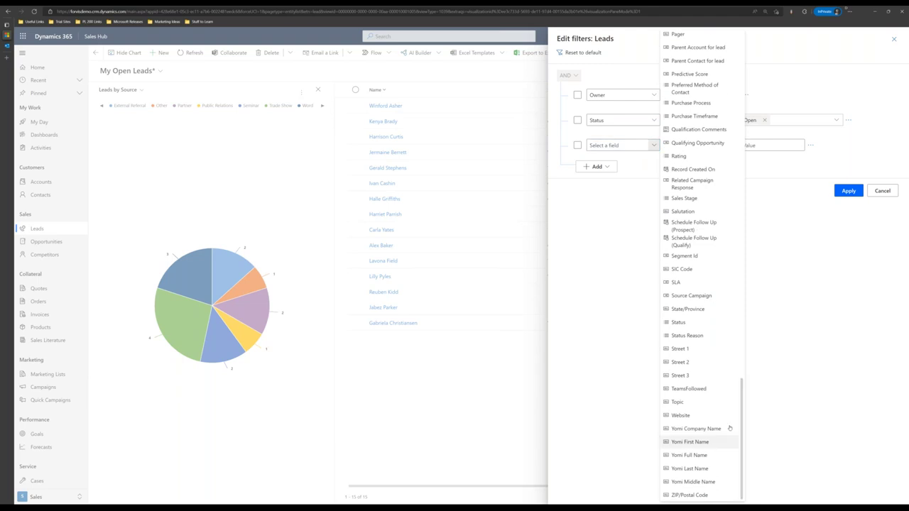
left_click(687, 309)
left_click(749, 145)
type("Nor")
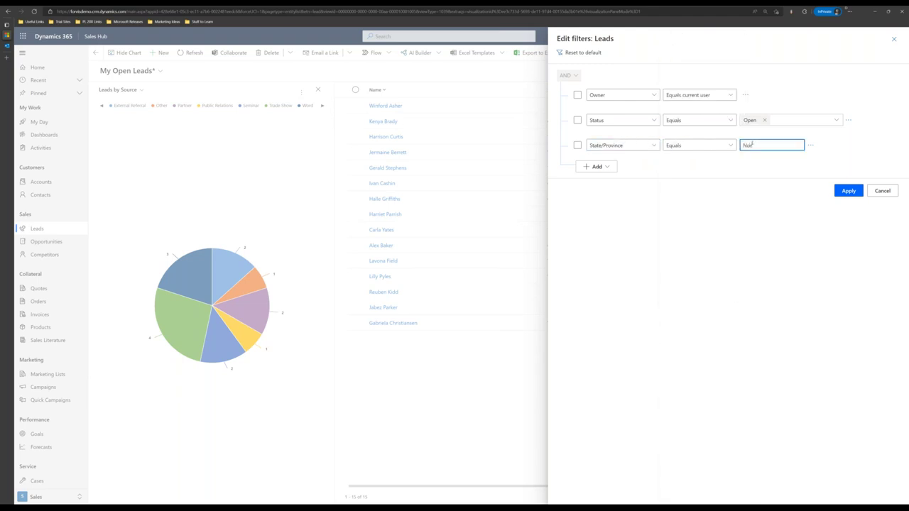
type("th Carolina")
left_click(793, 193)
left_click(849, 190)
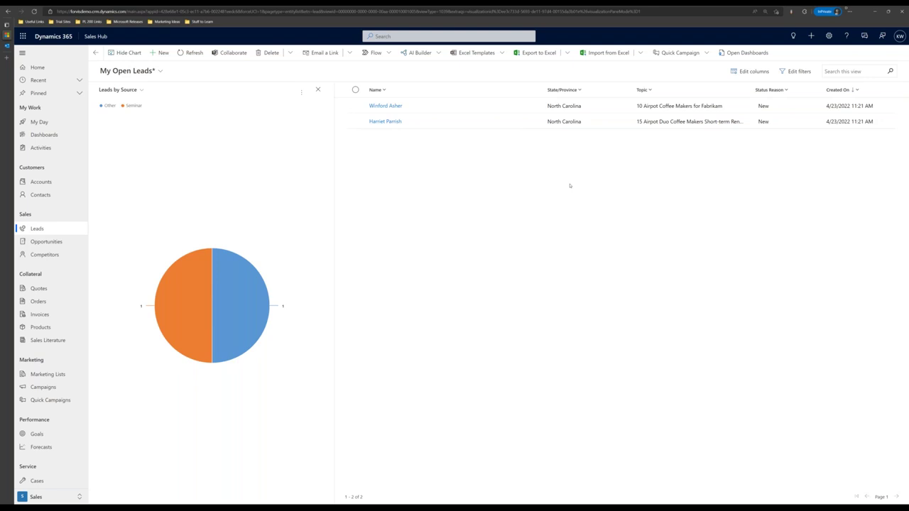
Save the filtered lead list as a new view named My Open Leads - North Carolina
left_click(153, 73)
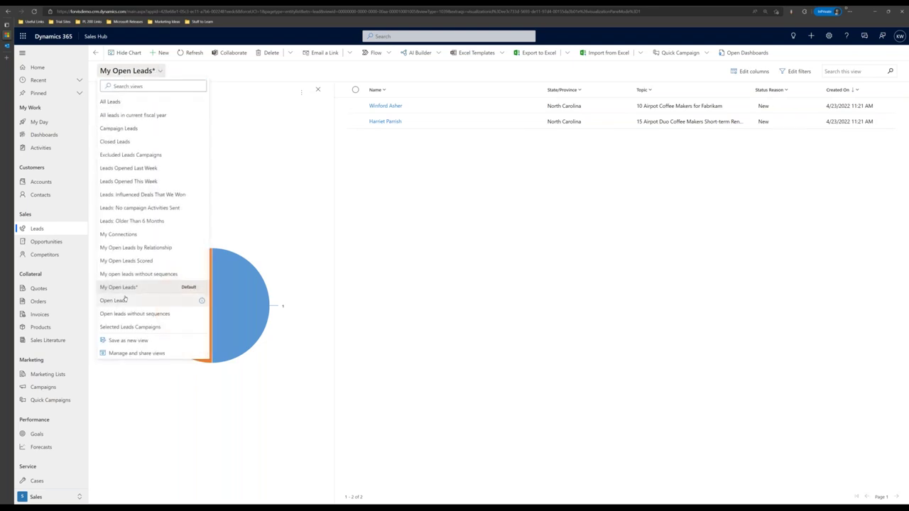
left_click(125, 343)
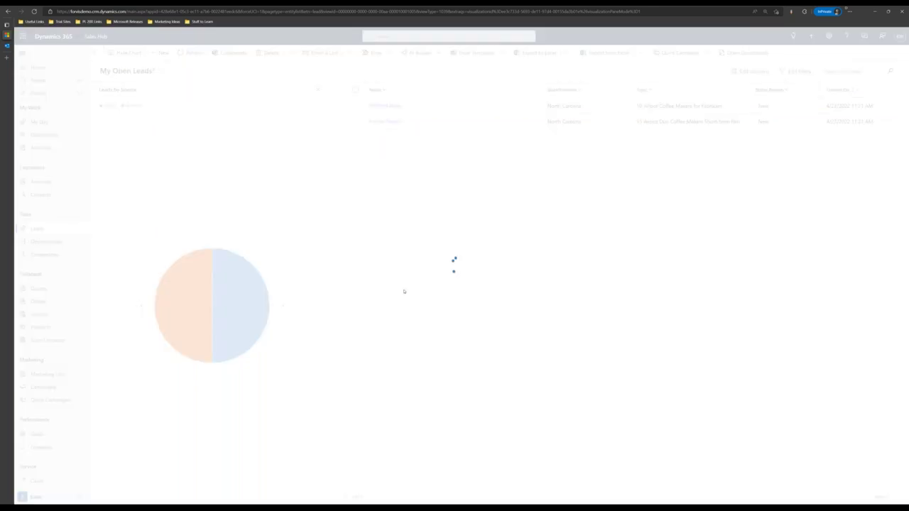
type("- North")
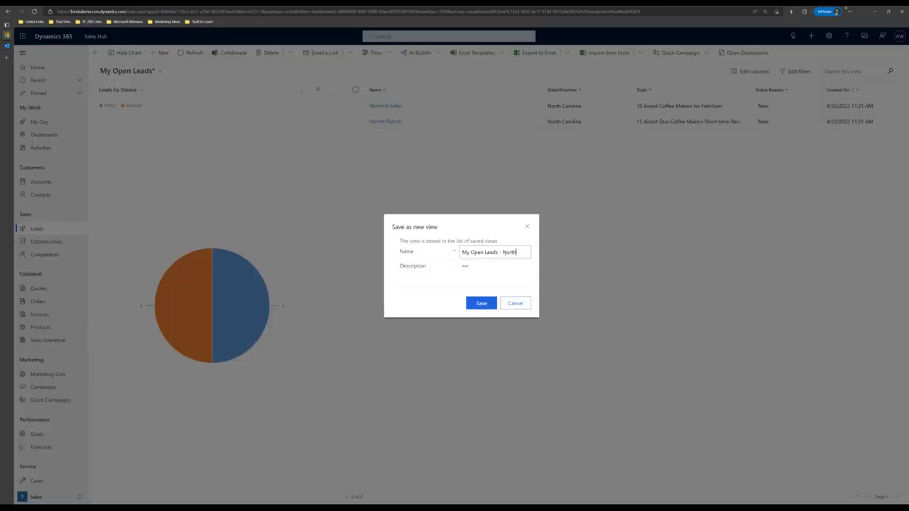
type(" Carolina")
left_click(486, 305)
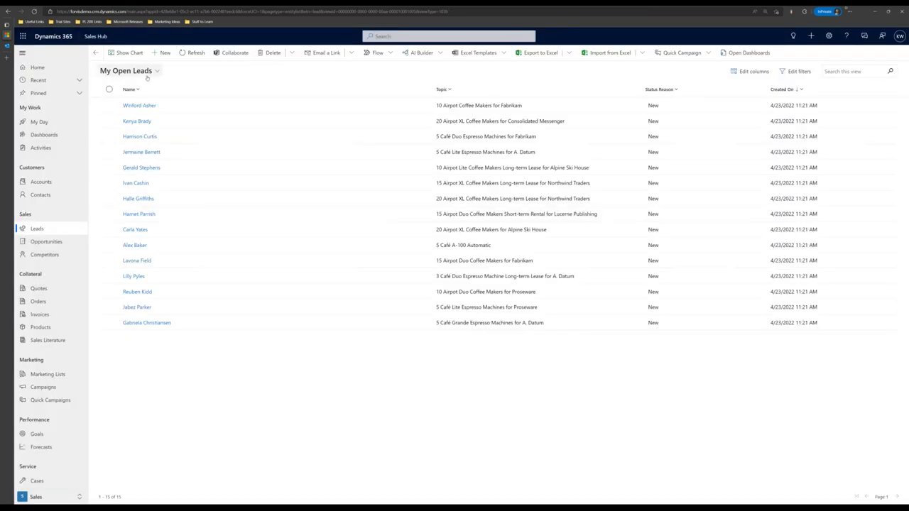
Reload the lead list, switch to the My Open Leads - North Carolina view and set it as the default view
left_click(141, 74)
left_click(142, 75)
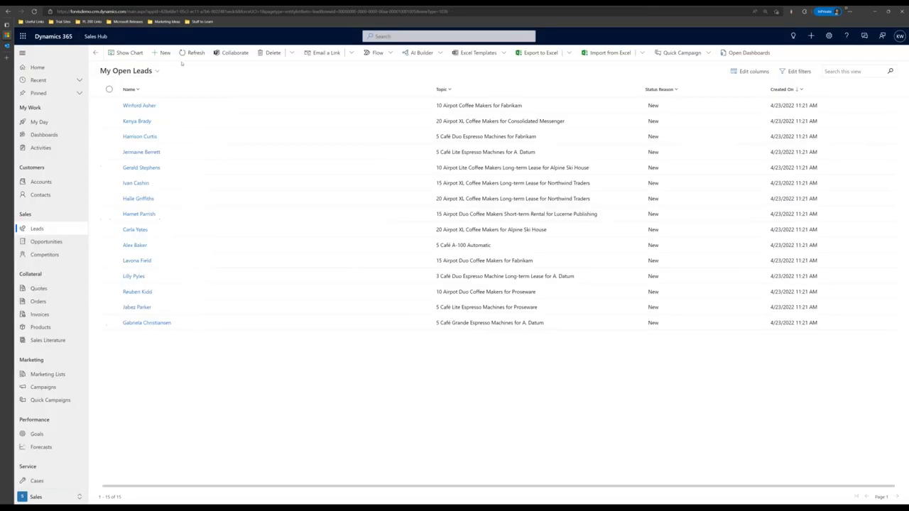
key("F5")
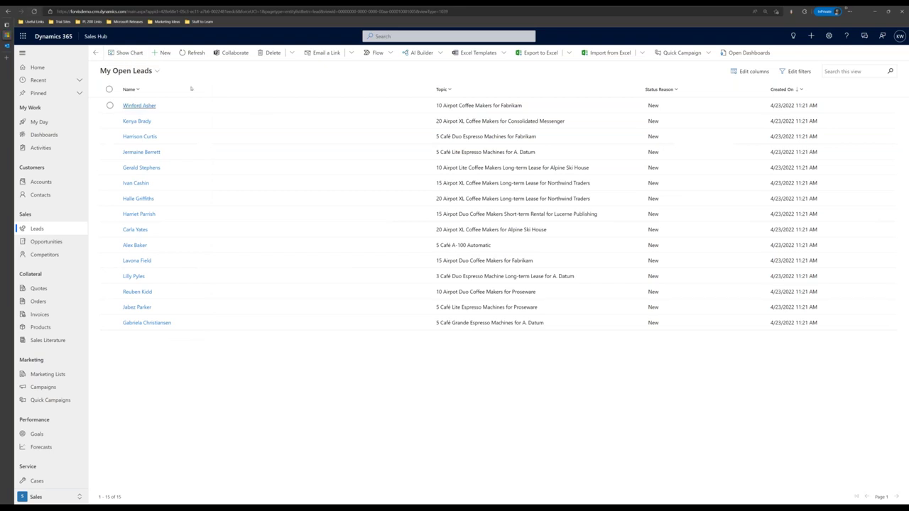
left_click(149, 72)
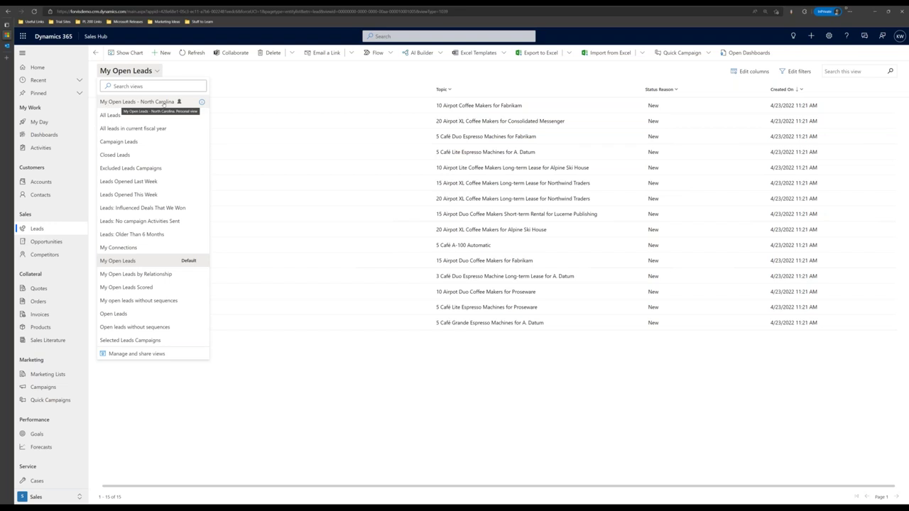
left_click(164, 104)
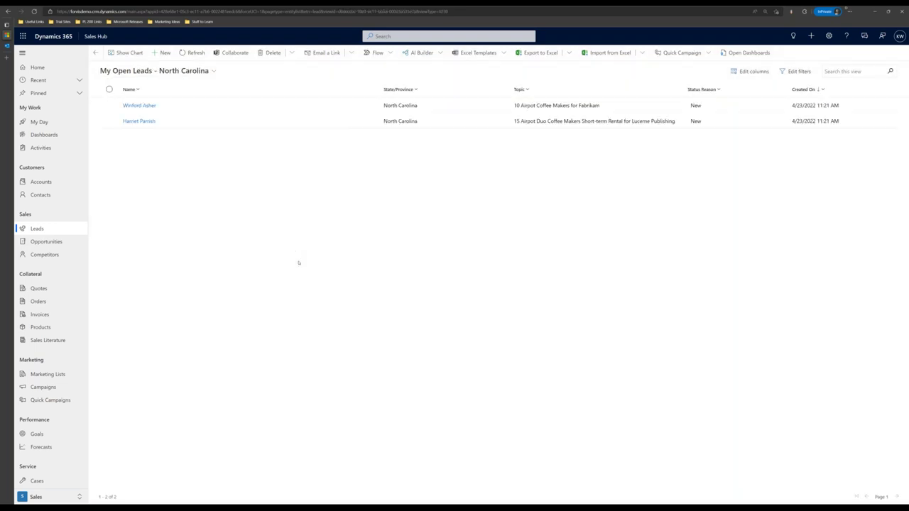
left_click(201, 71)
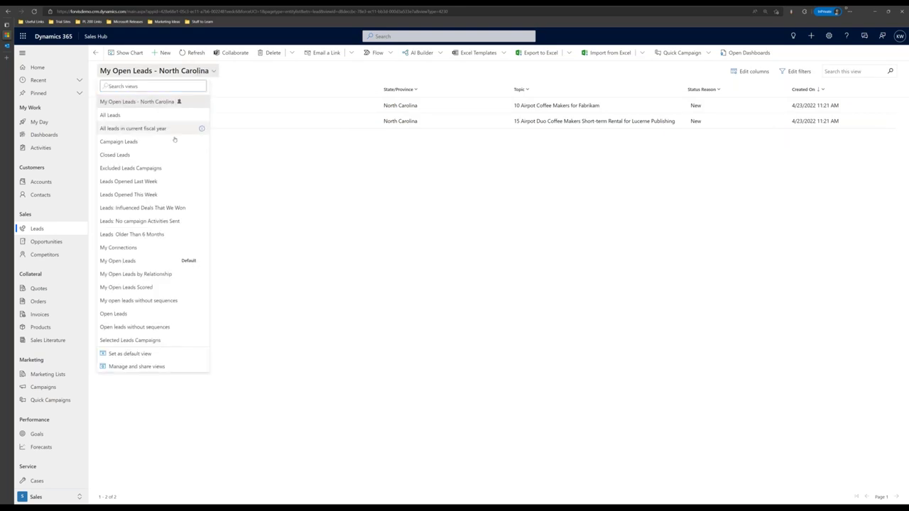
left_click(135, 352)
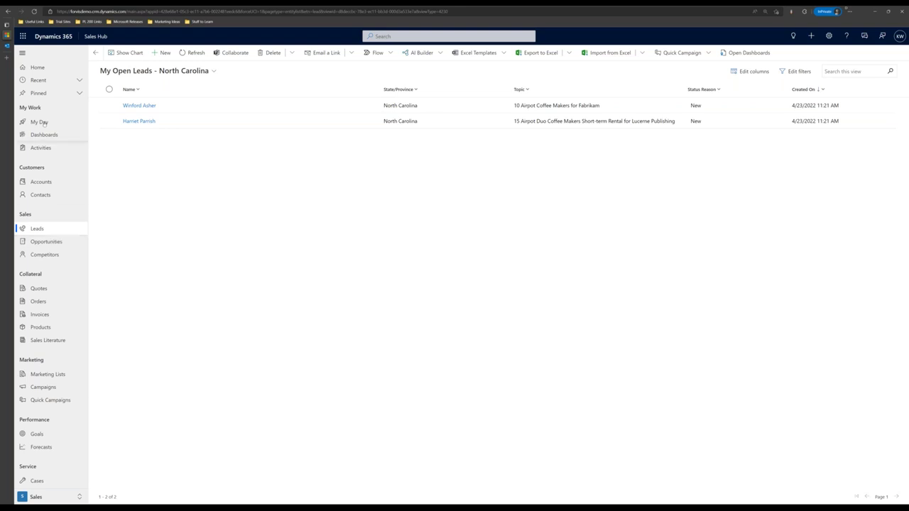
From the home dashboard's Assistant reminders, open the product details task due today and go to its regarding lead record
left_click(37, 68)
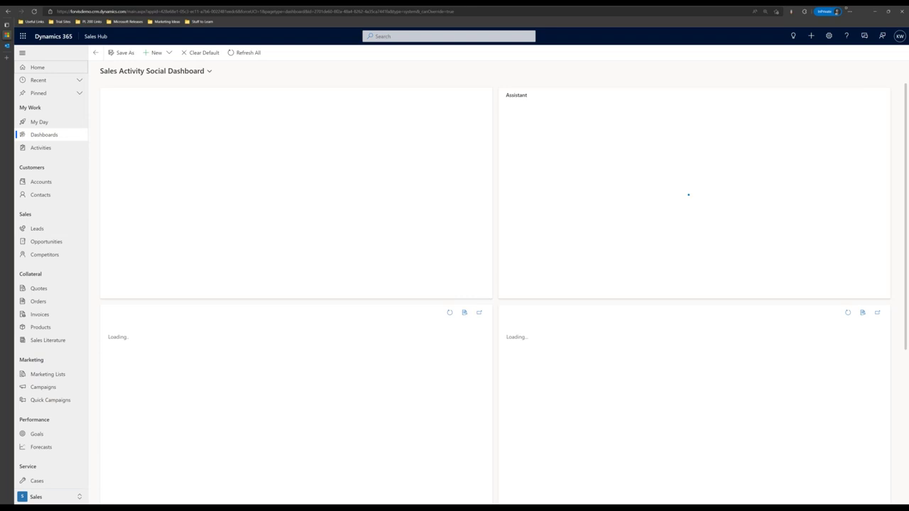
left_click(558, 206)
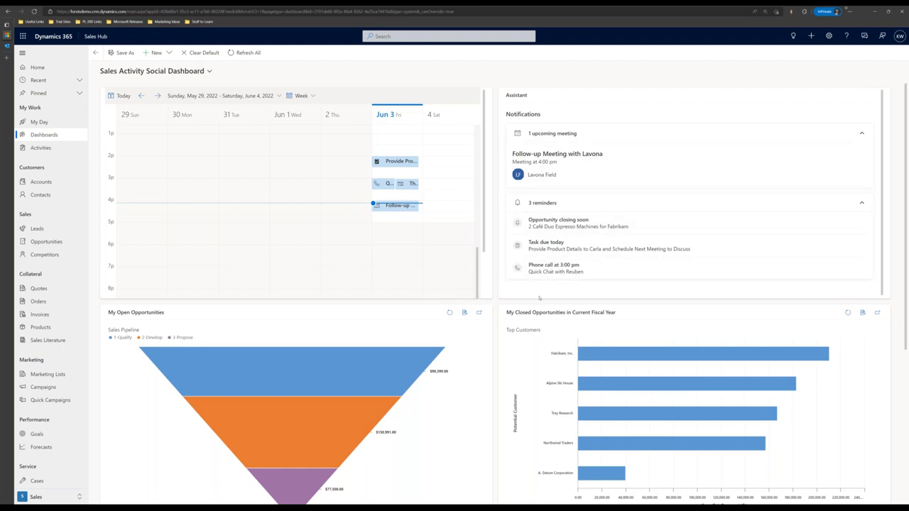
left_click(561, 245)
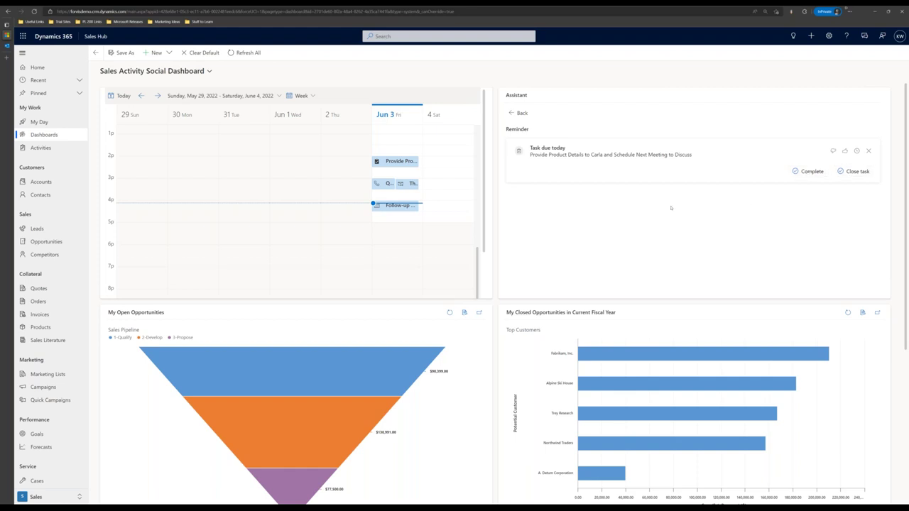
left_click(597, 154)
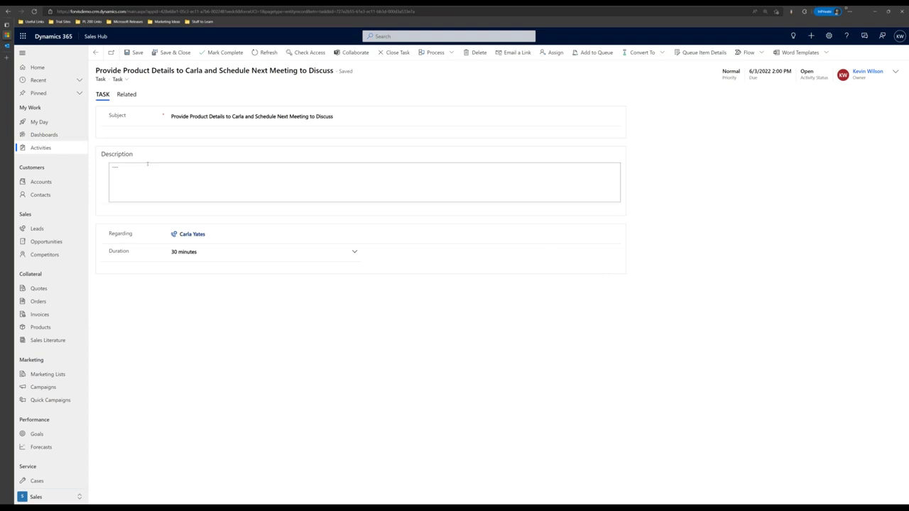
left_click(192, 234)
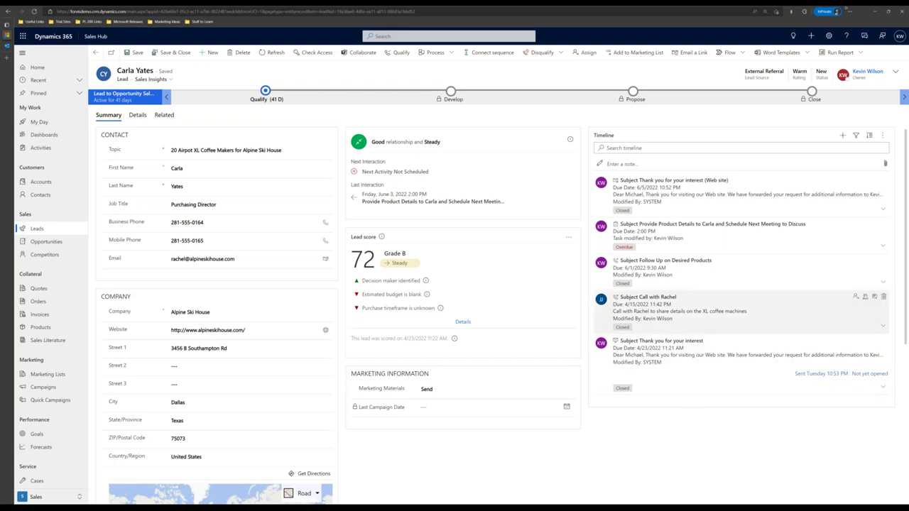
Create a new email from the lead's timeline and apply the Requested Product Details template to it
left_click(841, 135)
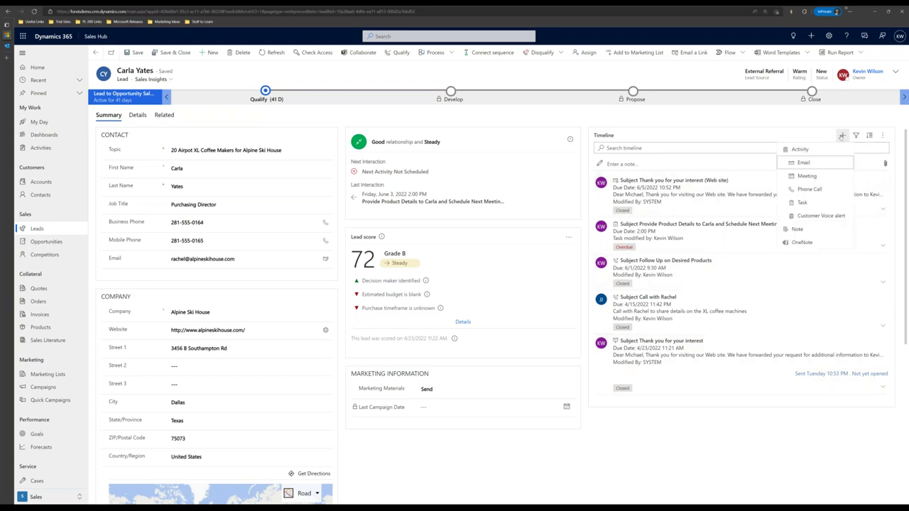
left_click(842, 137)
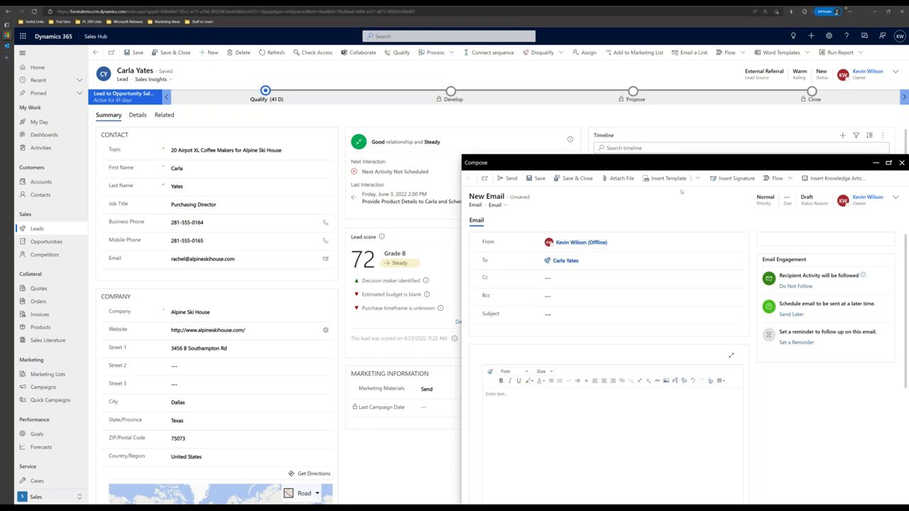
left_click(668, 179)
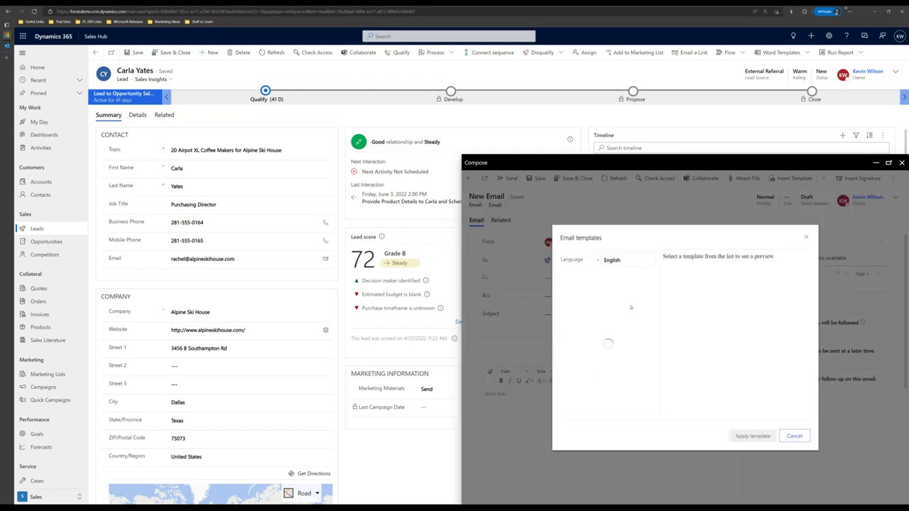
scroll(631, 327, "down", 3)
scroll(631, 328, "down", 2)
left_click(602, 338)
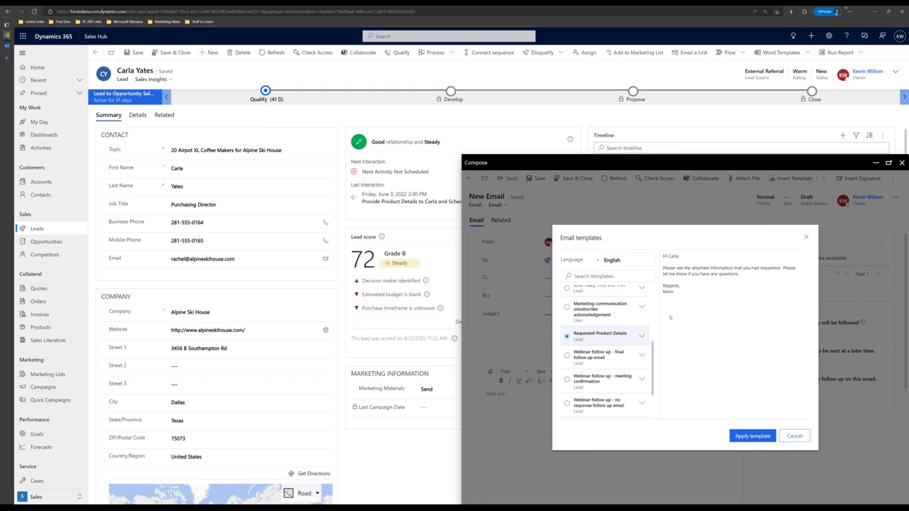
left_click(752, 436)
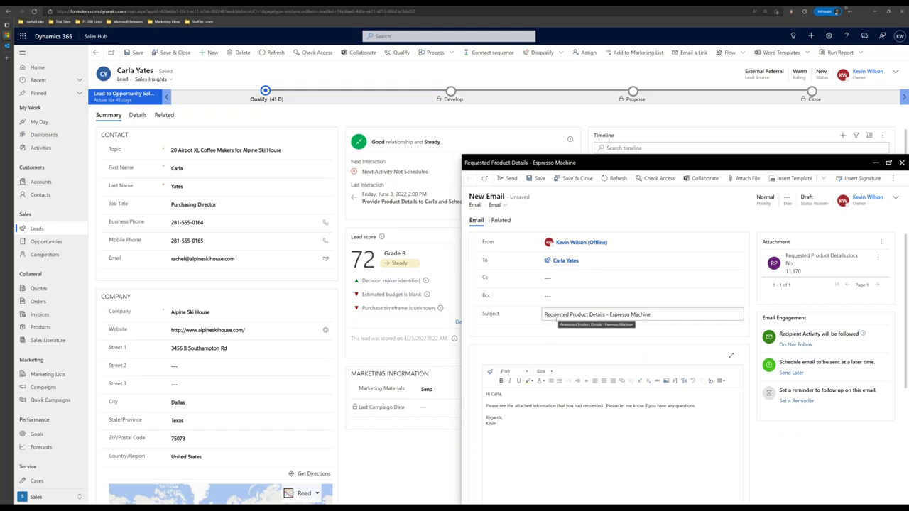
Set an email reminder for no reply received by 6/6/2022 1:30 PM, with a comment to follow up with the lead
scroll(617, 460, "down", 5)
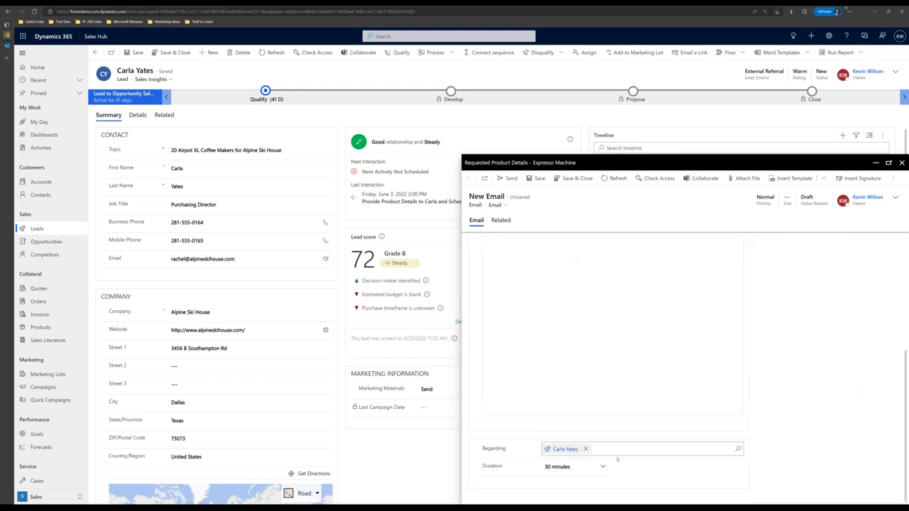
scroll(801, 398, "up", 5)
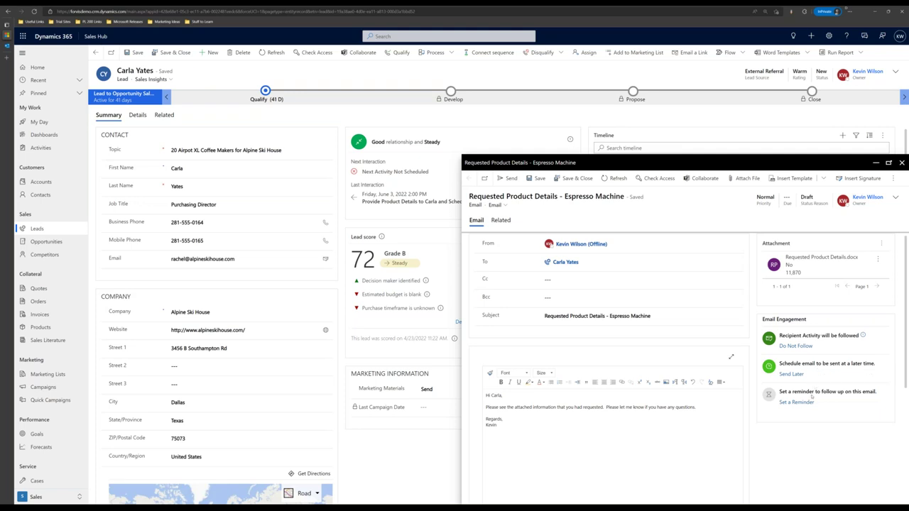
left_click(797, 402)
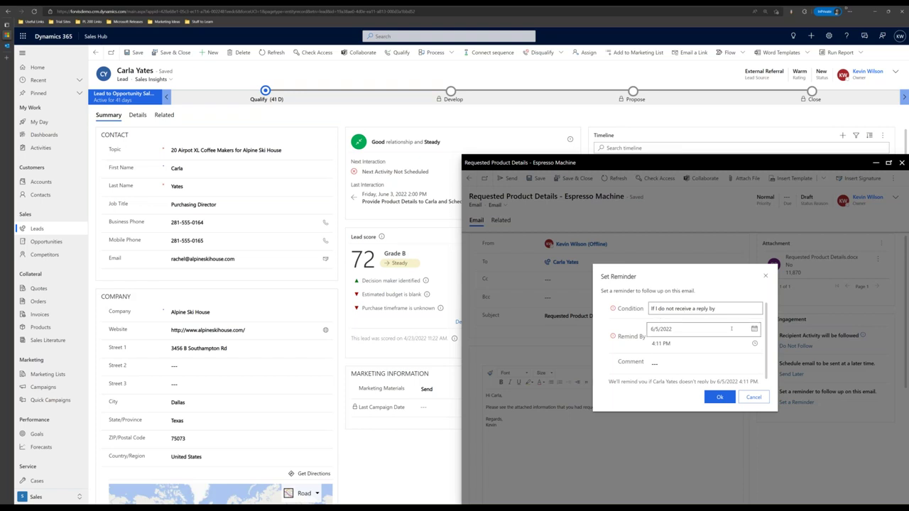
left_click(755, 329)
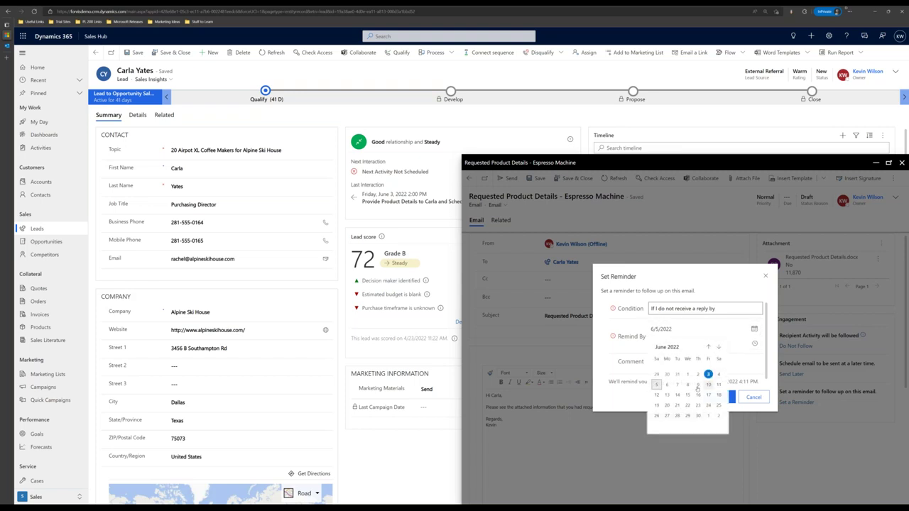
left_click(668, 386)
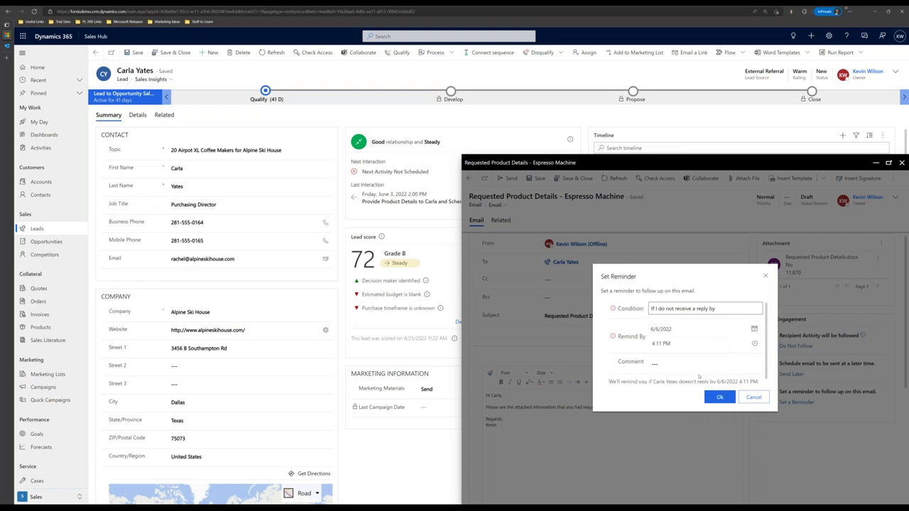
left_click(754, 343)
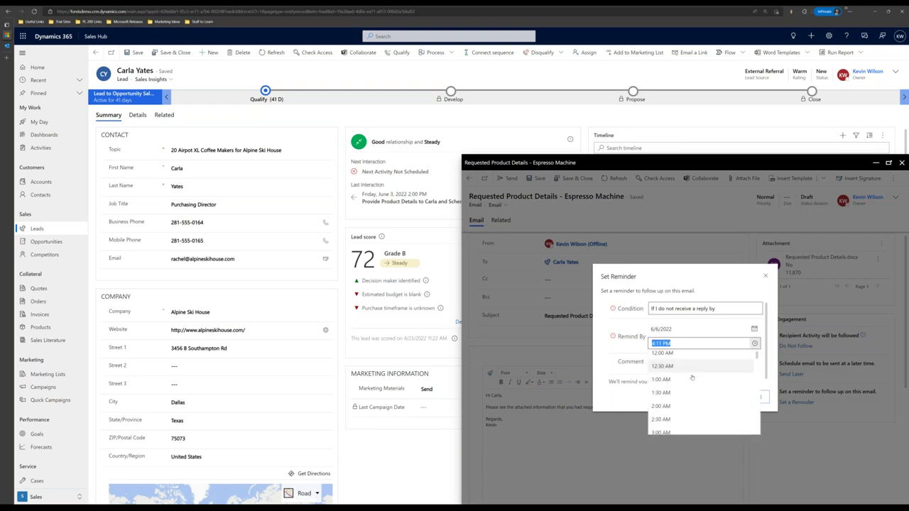
scroll(693, 378, "down", 5)
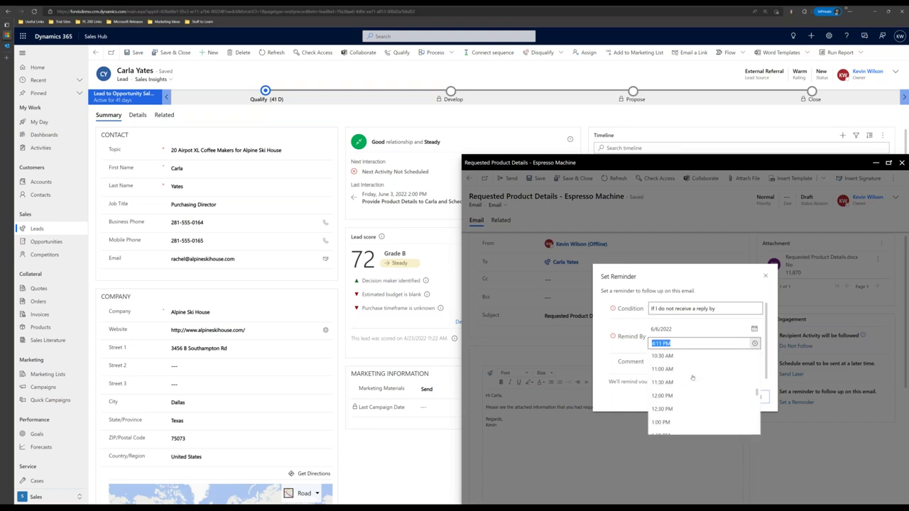
scroll(693, 378, "up", 2)
left_click(692, 375)
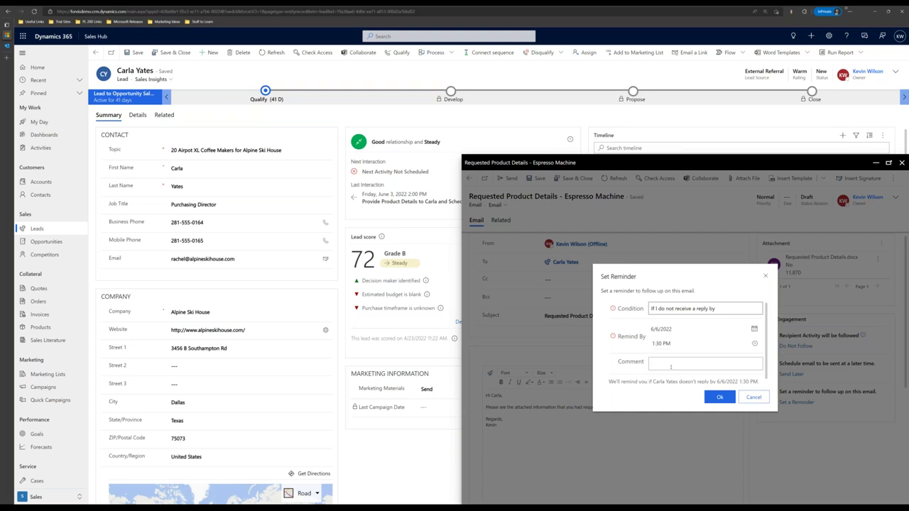
type("ollow up with Carla")
left_click(717, 398)
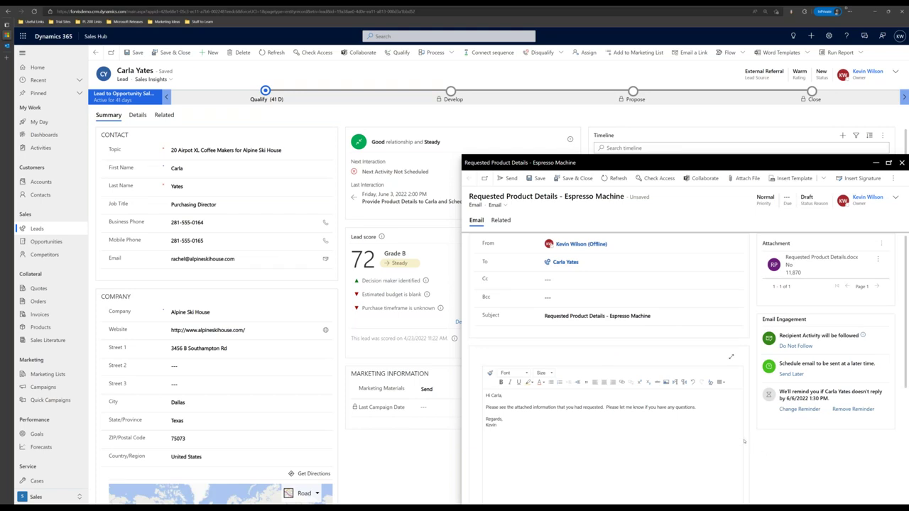
Send the product details email to the lead and expand its entry in the lead's timeline
left_click(507, 178)
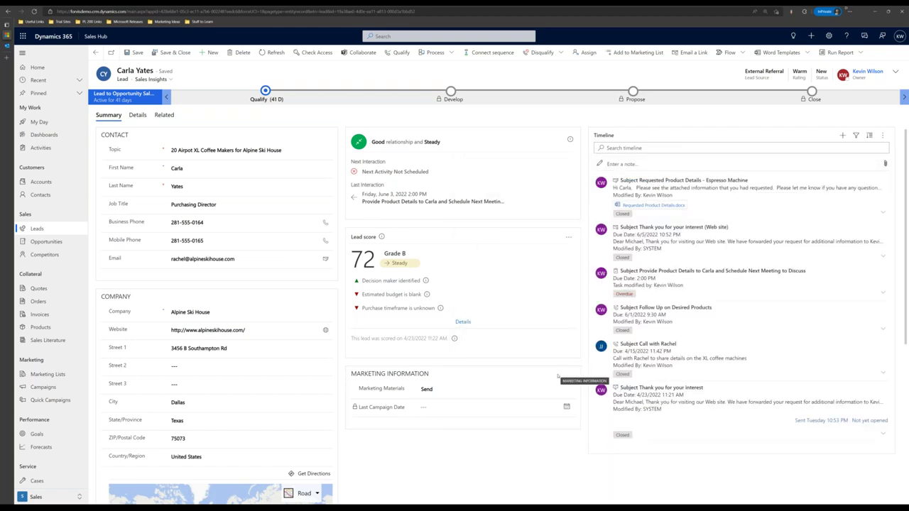
left_click(730, 198)
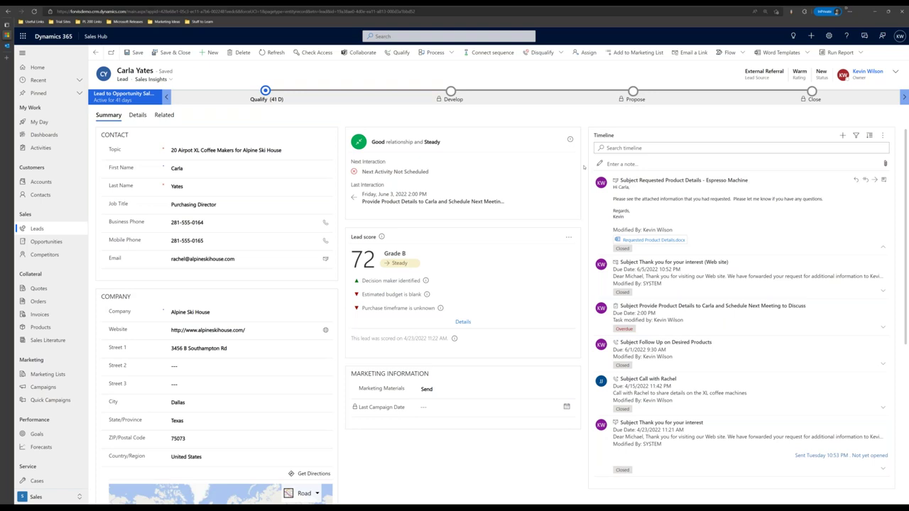
Create a Teams meeting from the lead's timeline with subject "Follow Up on Product Details", starting 6/9/2022, and save it
left_click(843, 135)
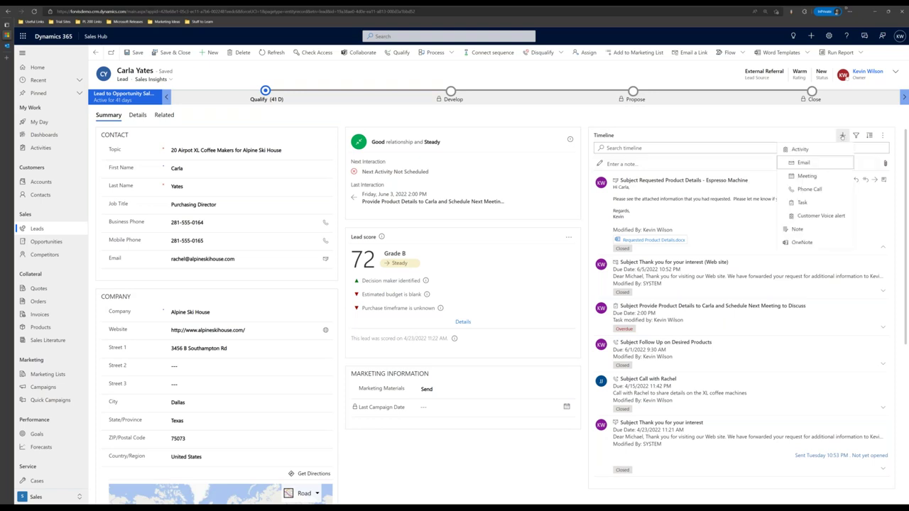
left_click(817, 162)
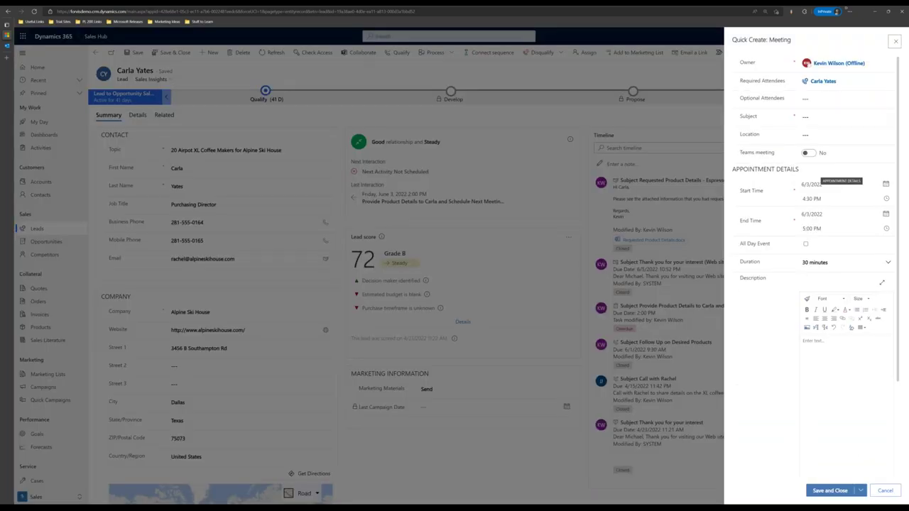
left_click(817, 115)
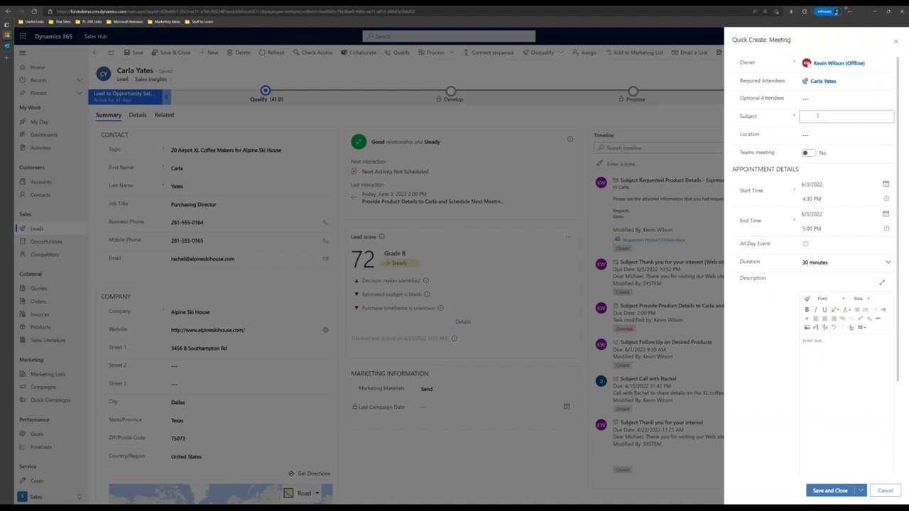
type("Follow Up on Product Details")
left_click(806, 153)
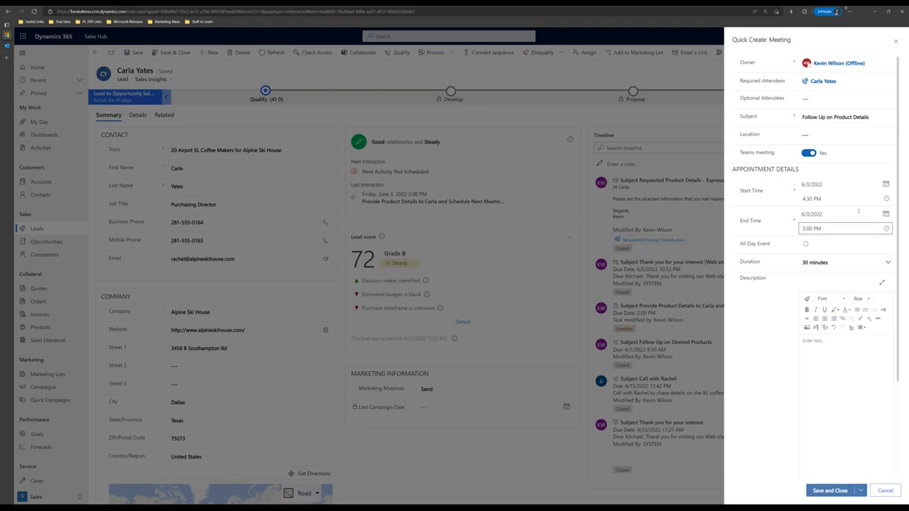
left_click(886, 184)
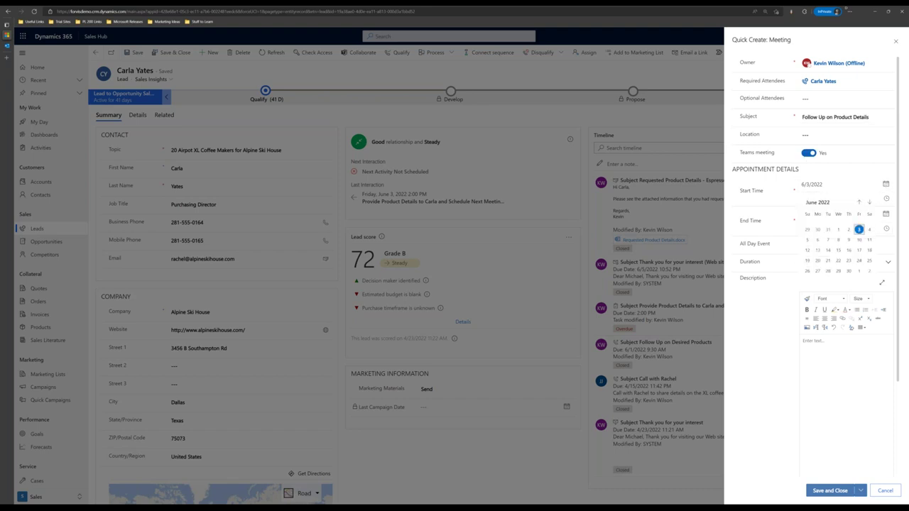
left_click(848, 239)
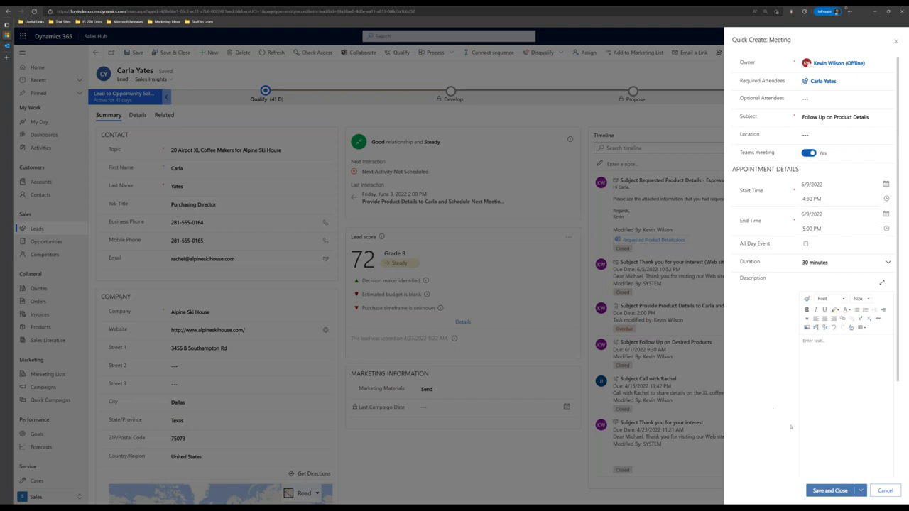
left_click(830, 490)
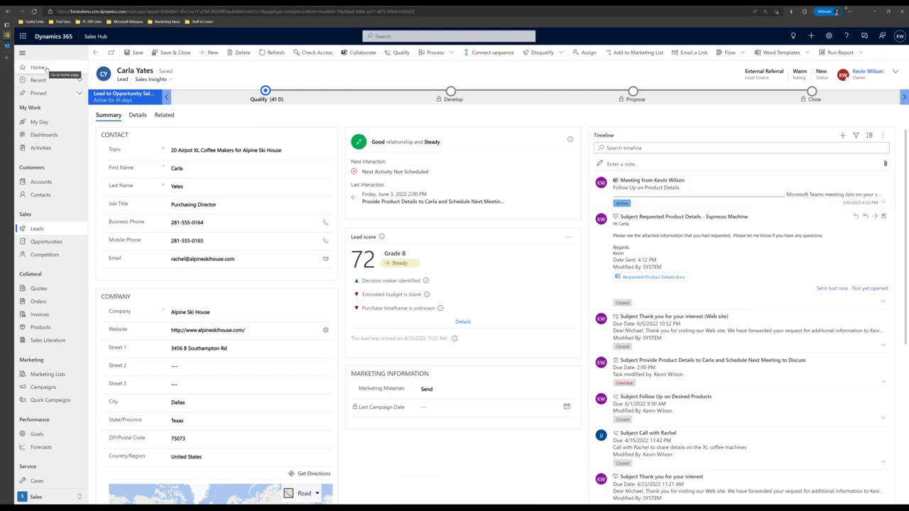
Return to the home dashboard and complete the product details task due today from the Assistant reminders
left_click(46, 67)
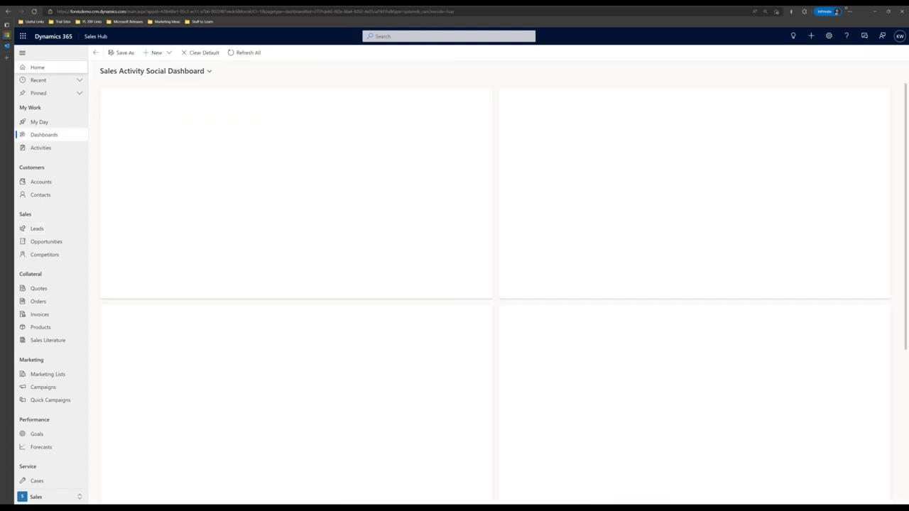
left_click(578, 202)
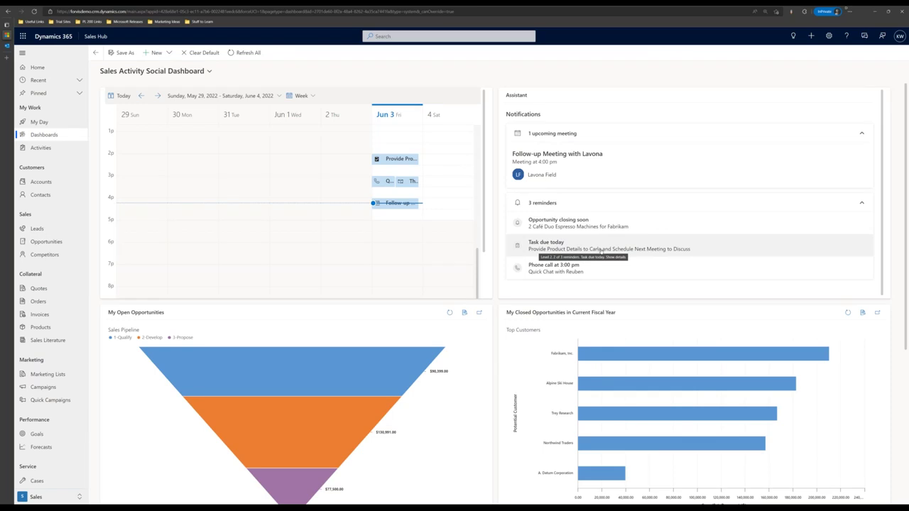
left_click(639, 252)
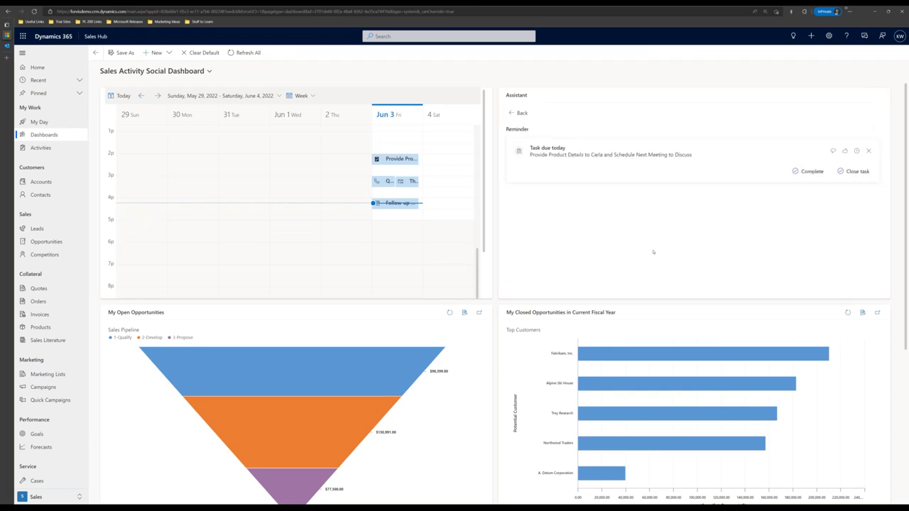
left_click(811, 171)
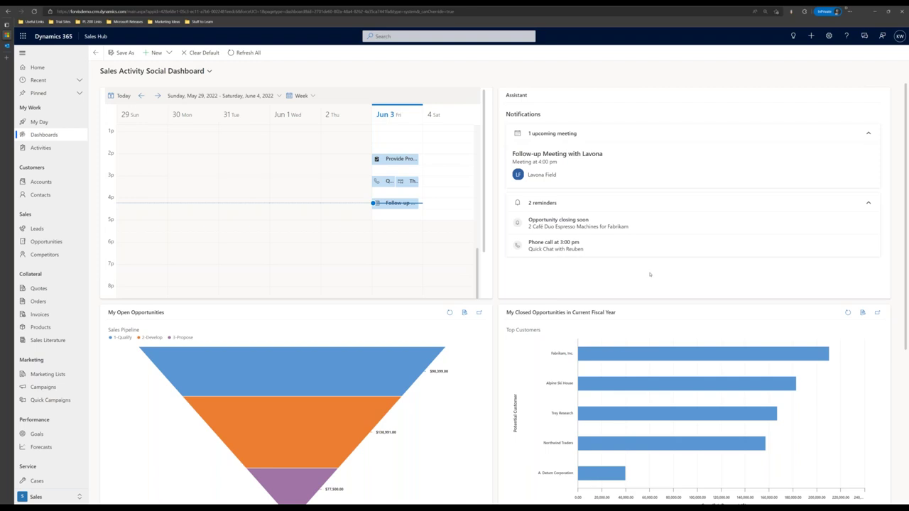
Open the 3:00 PM phone call from the Assistant reminders and go to the lead it is addressed to
left_click(551, 247)
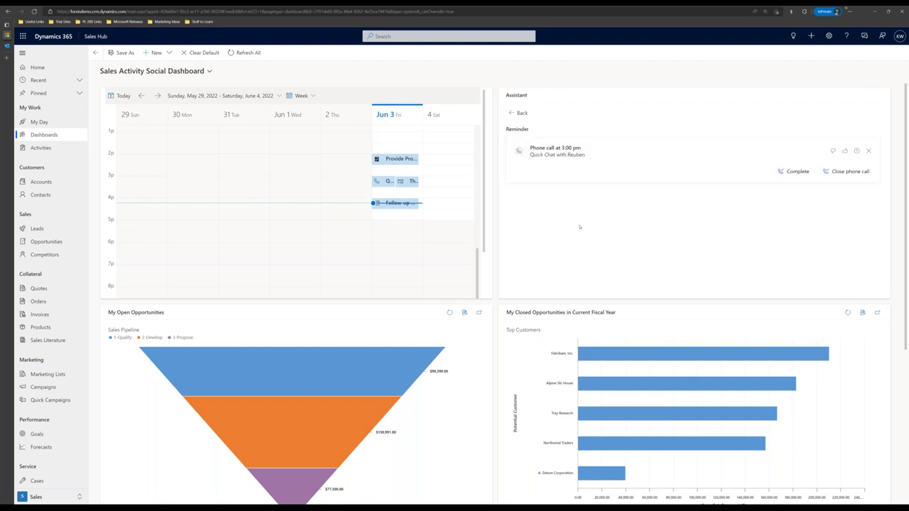
left_click(557, 148)
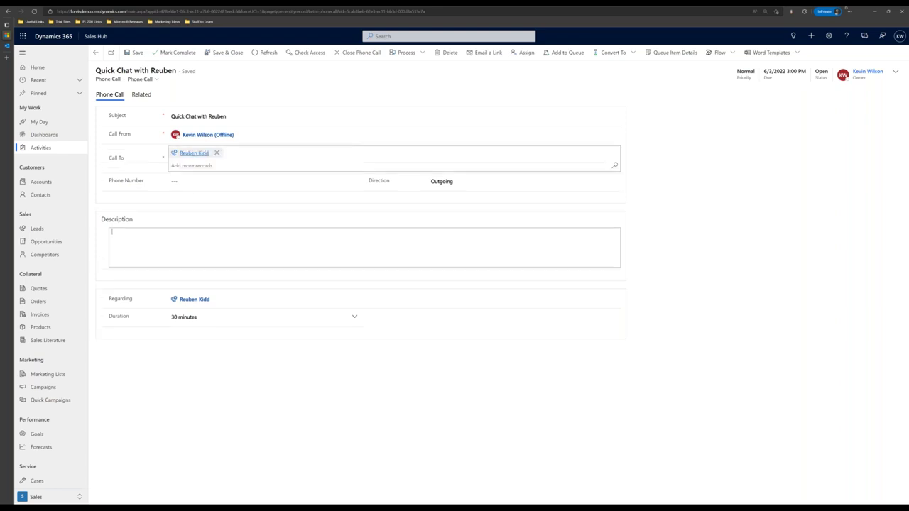
left_click(190, 153)
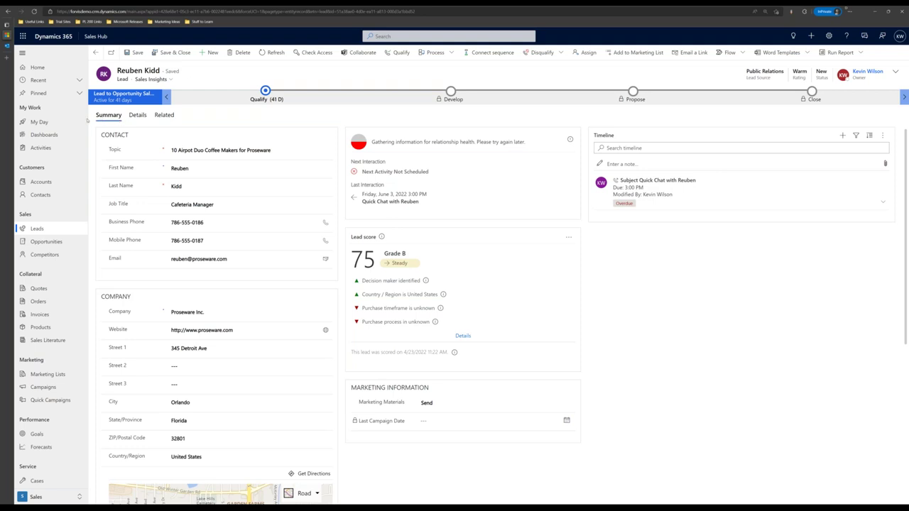
In My Day, select the Proseware lead's work item and mark its quick chat phone call complete
left_click(39, 123)
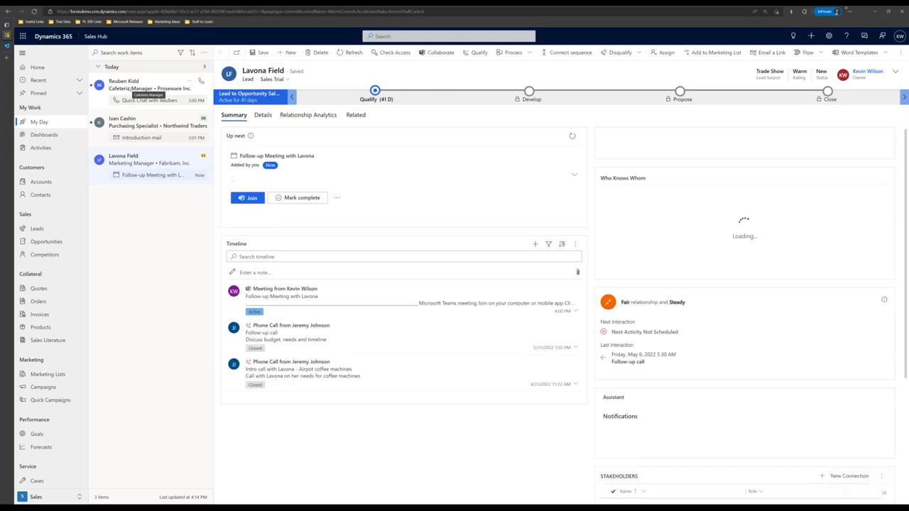
left_click(142, 89)
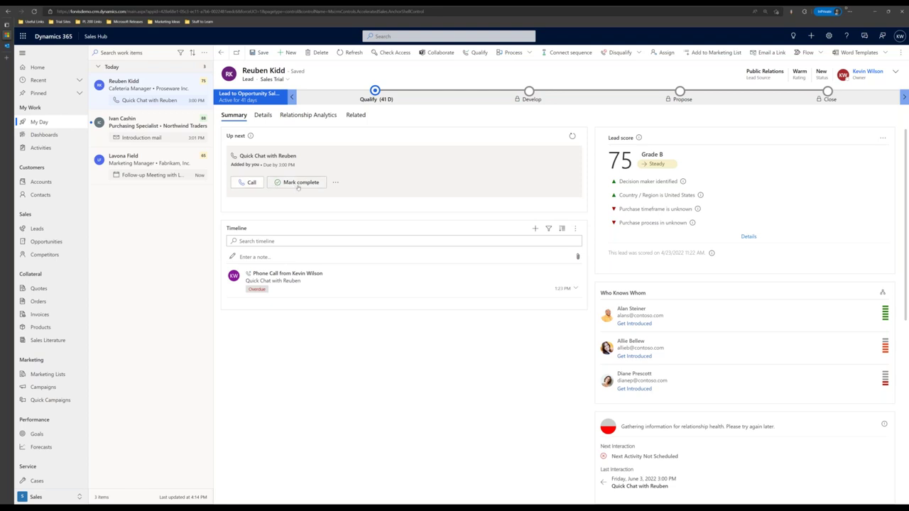
left_click(299, 183)
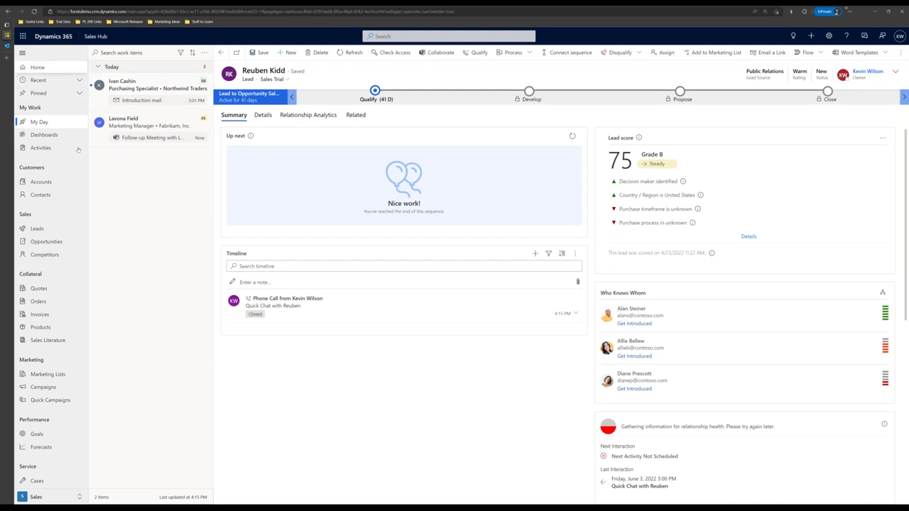
Go back to the dashboard and reopen the Proseware lead from the recently viewed records
left_click(44, 134)
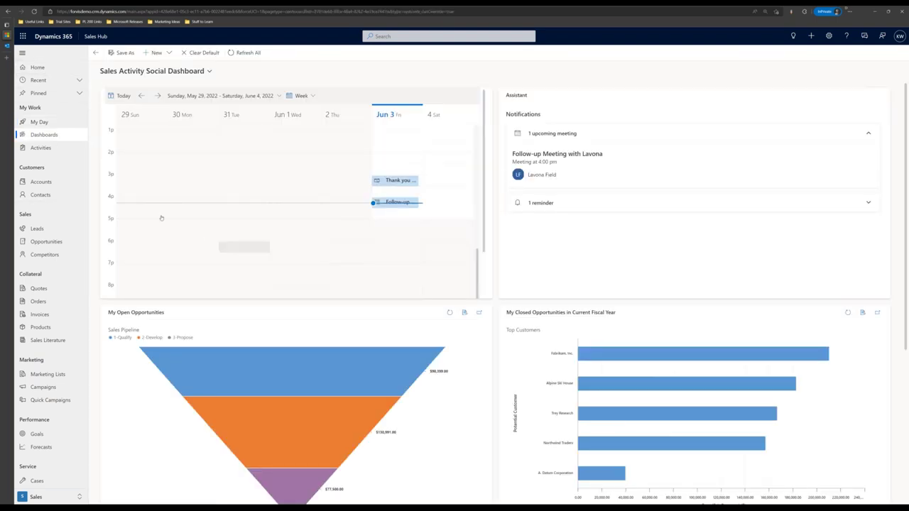
left_click(49, 81)
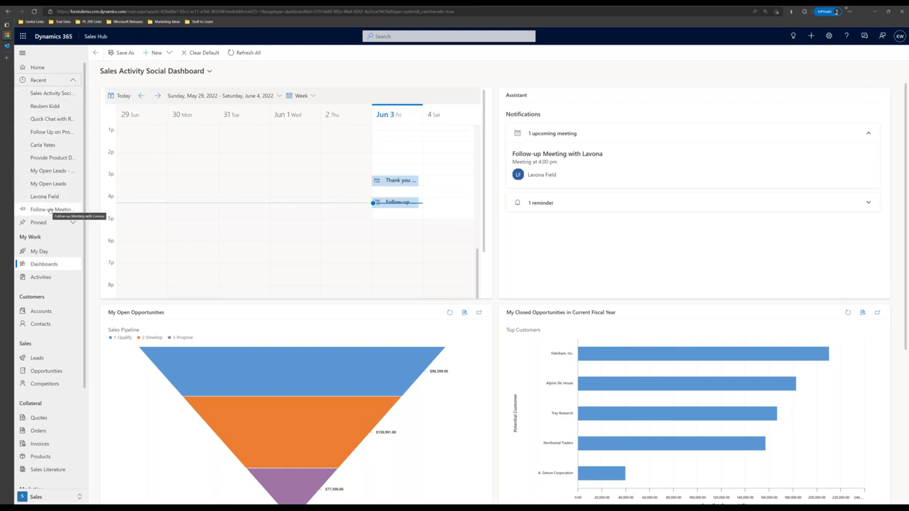
left_click(43, 110)
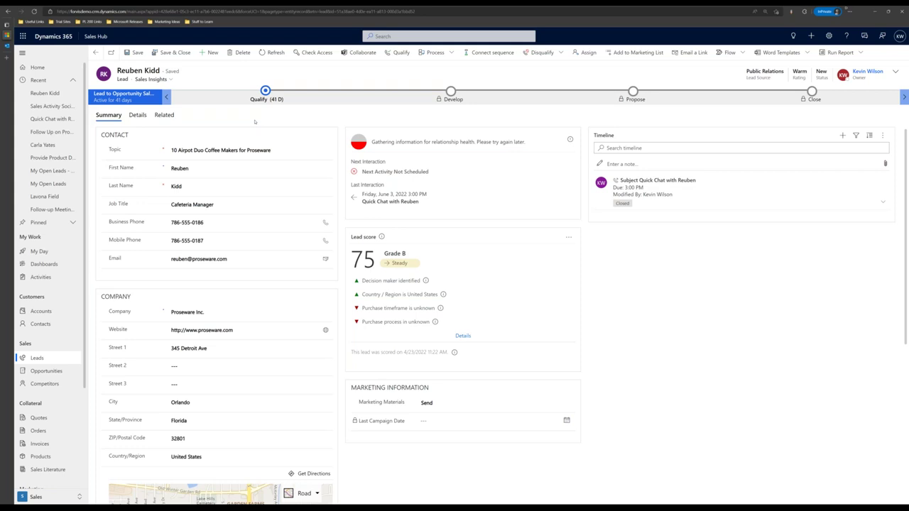
Set the Qualify stage's purchase timeframe to Immediate, estimated budget to 750000 and purchase process to Committee, save and qualify the lead
left_click(264, 100)
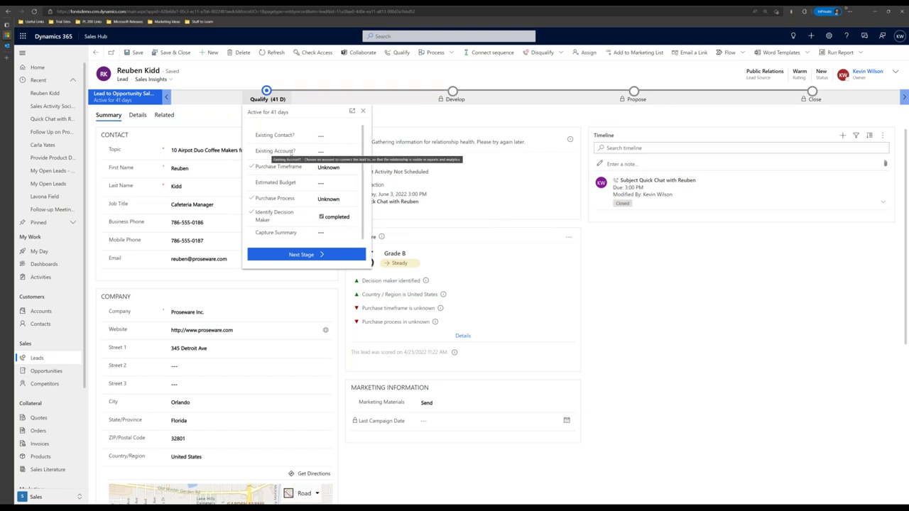
left_click(342, 170)
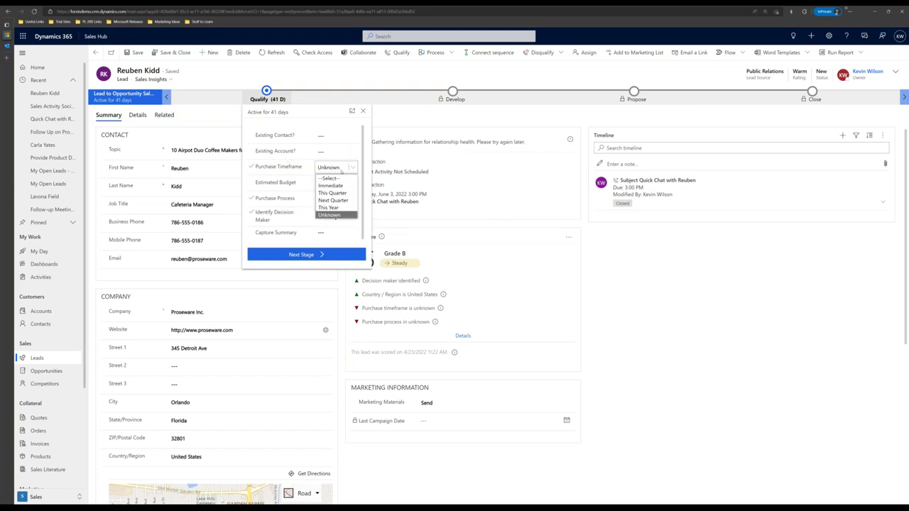
left_click(330, 185)
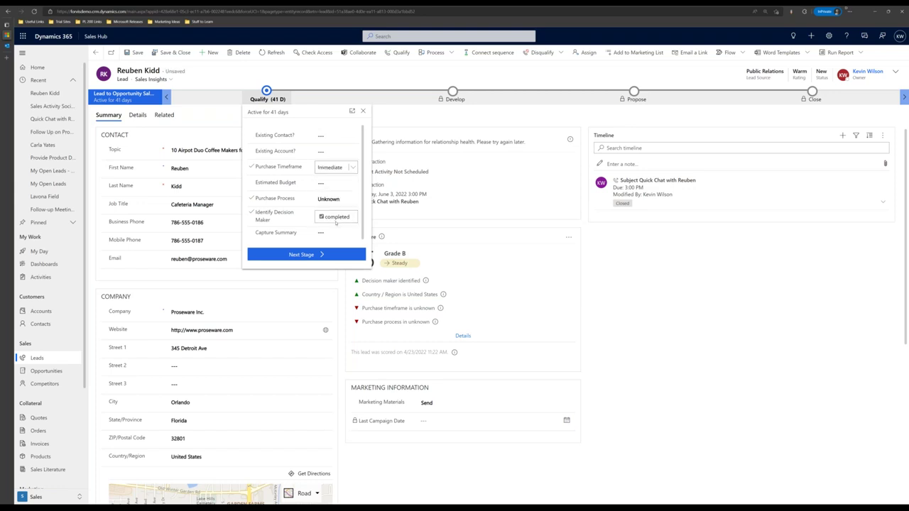
left_click(336, 182)
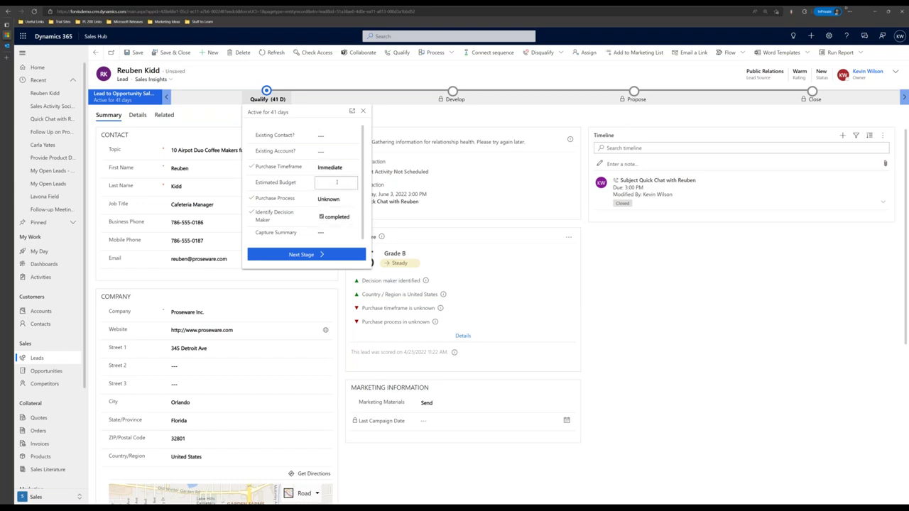
type("750000")
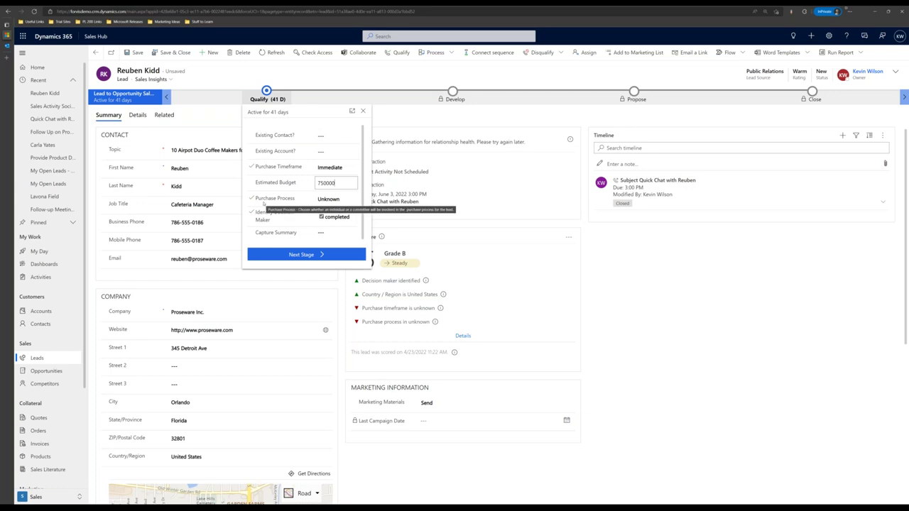
left_click(328, 199)
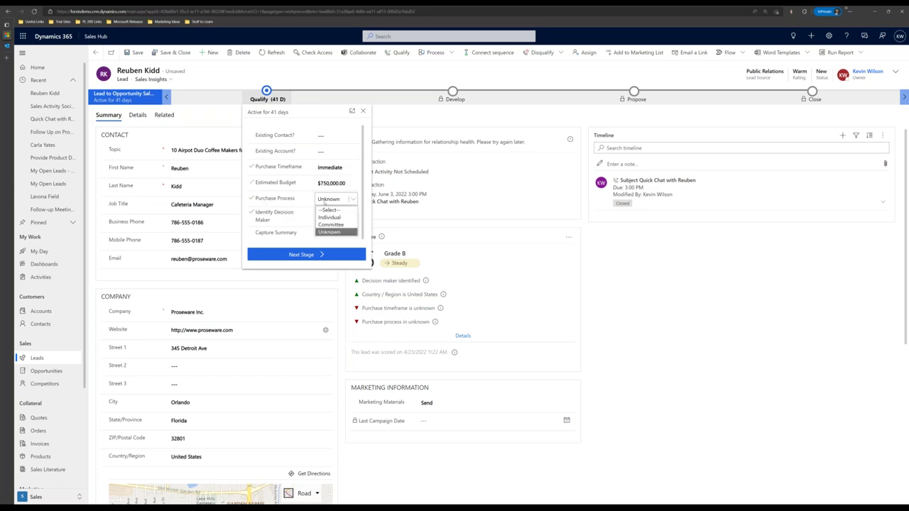
left_click(329, 225)
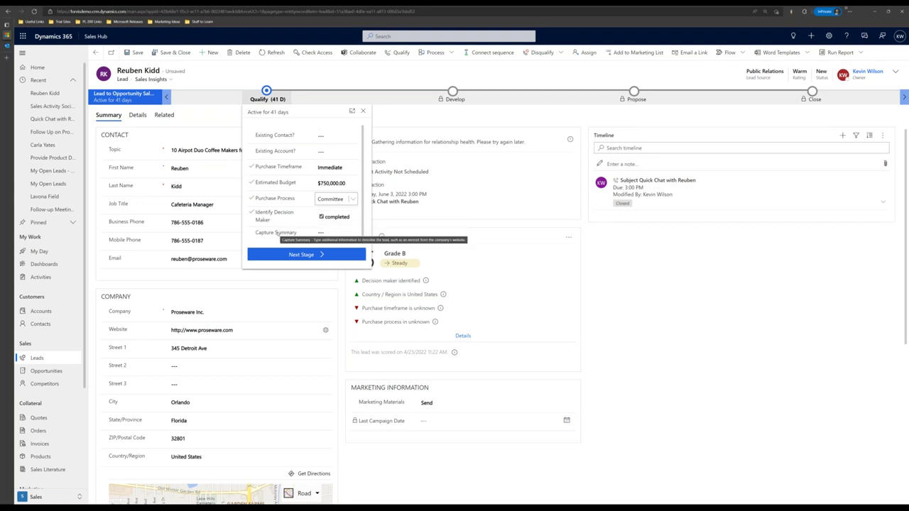
left_click(252, 95)
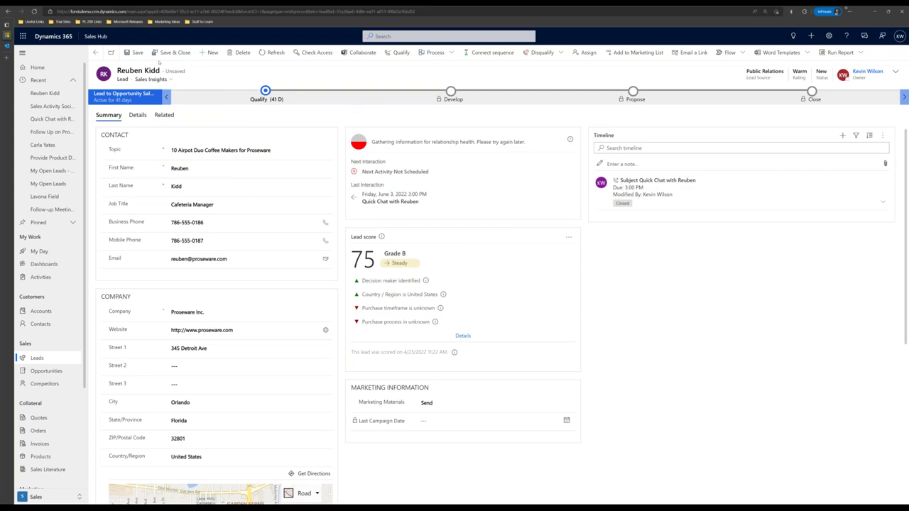
left_click(135, 52)
left_click(400, 54)
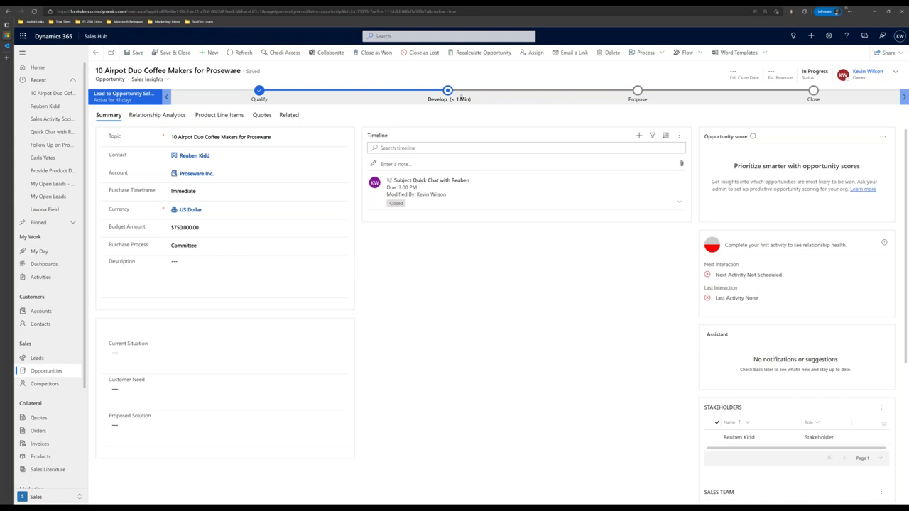
In the opportunity's Develop stage, enter "25 AirPot XLs" as both customer need and proposed solution, and save the opportunity
left_click(460, 99)
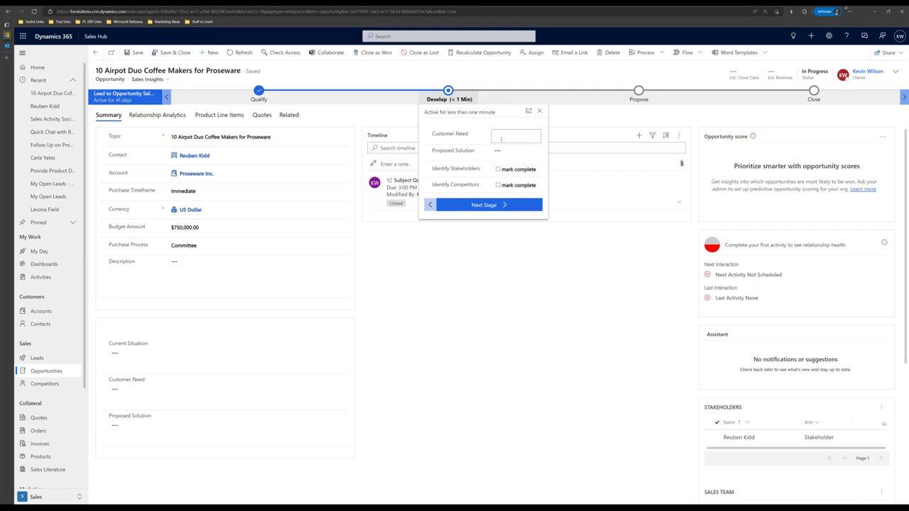
type("25 AirPot XLs")
left_click(504, 150)
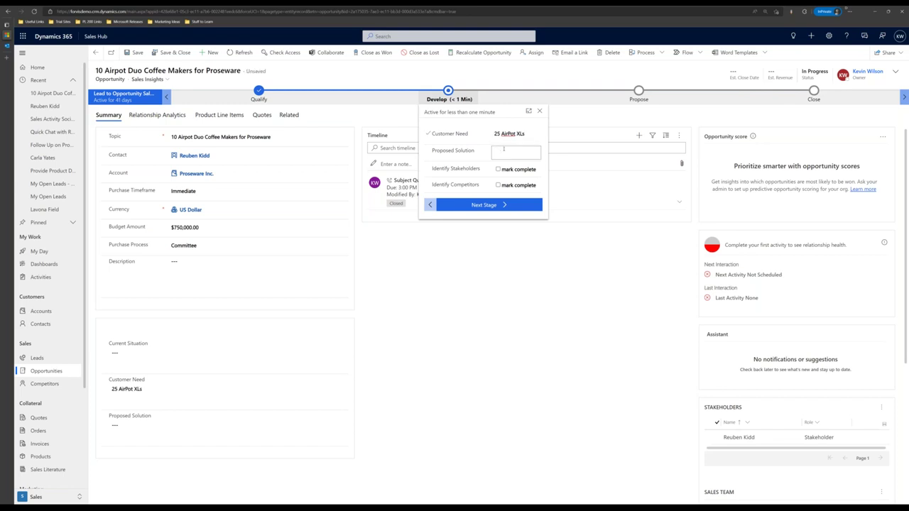
type("25 Airpot XLs")
left_click(572, 116)
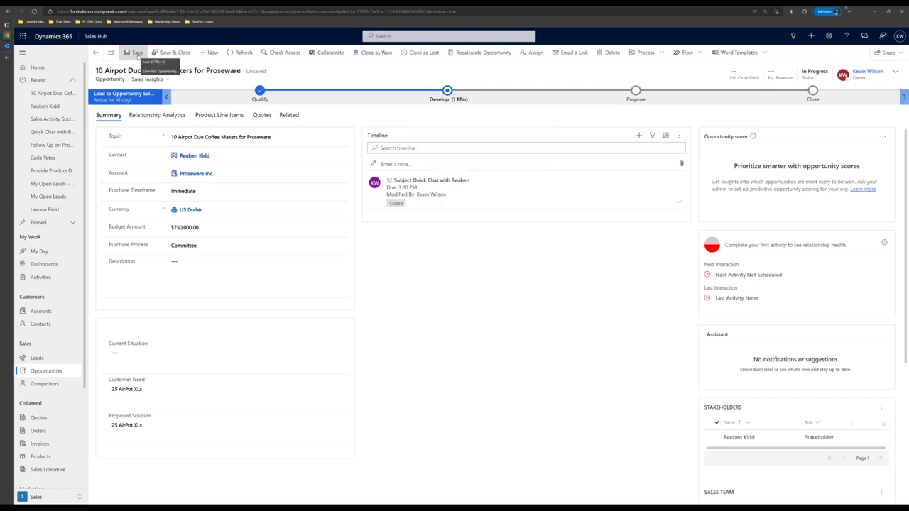
left_click(138, 53)
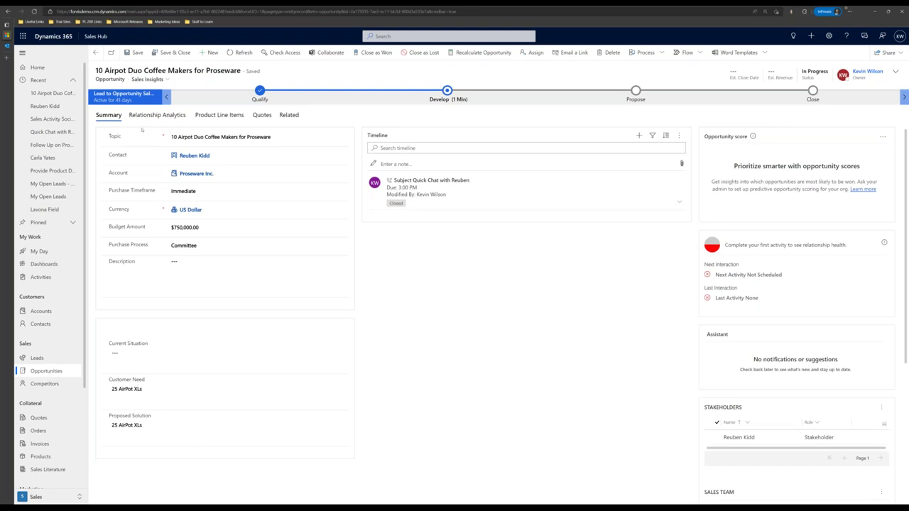
In the opportunity's product line items, set the price list to Contoso Coffee Price List and revenue to System Calculated, and save
left_click(213, 115)
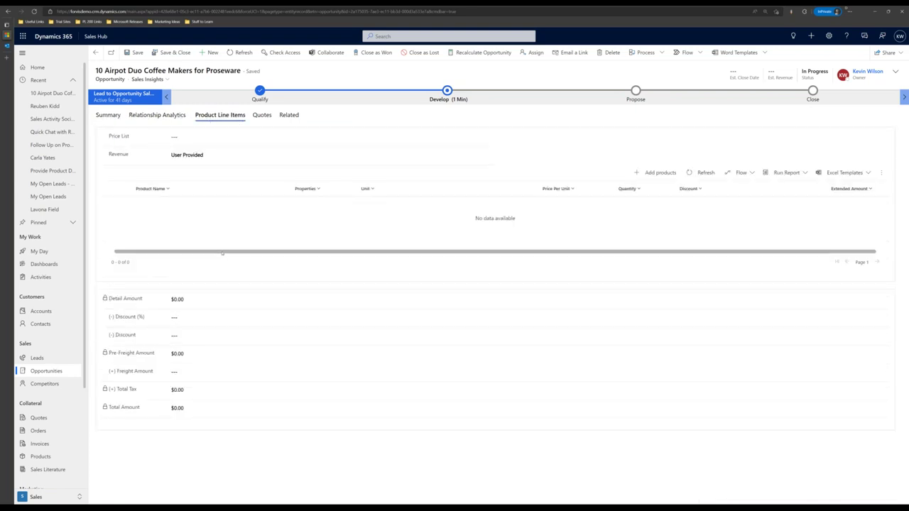
left_click(315, 137)
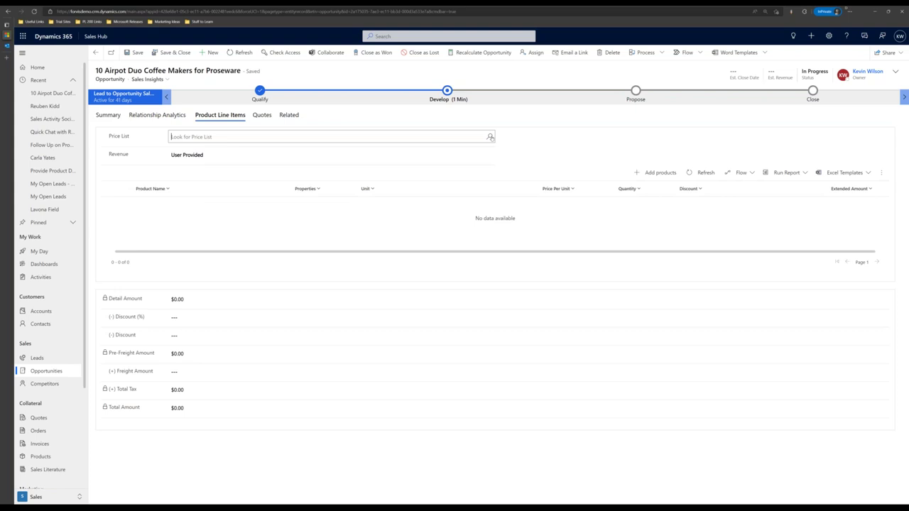
left_click(270, 168)
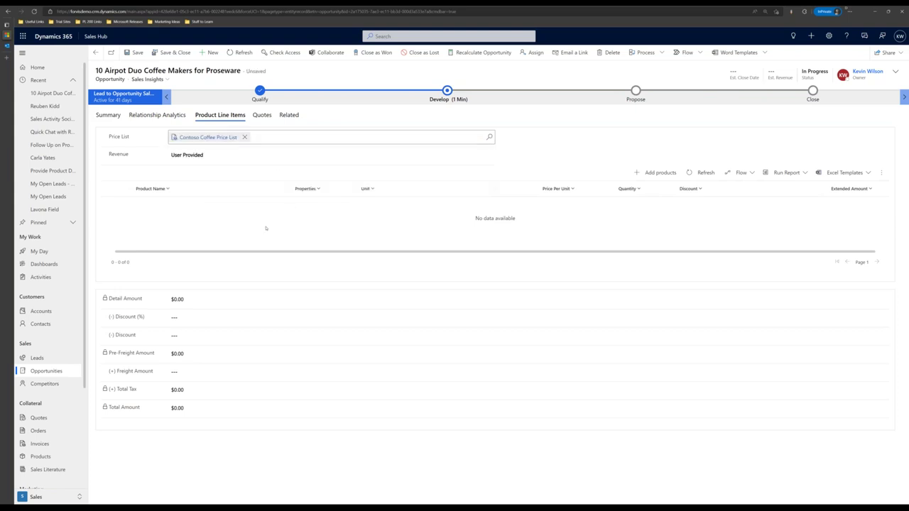
left_click(234, 155)
left_click(199, 172)
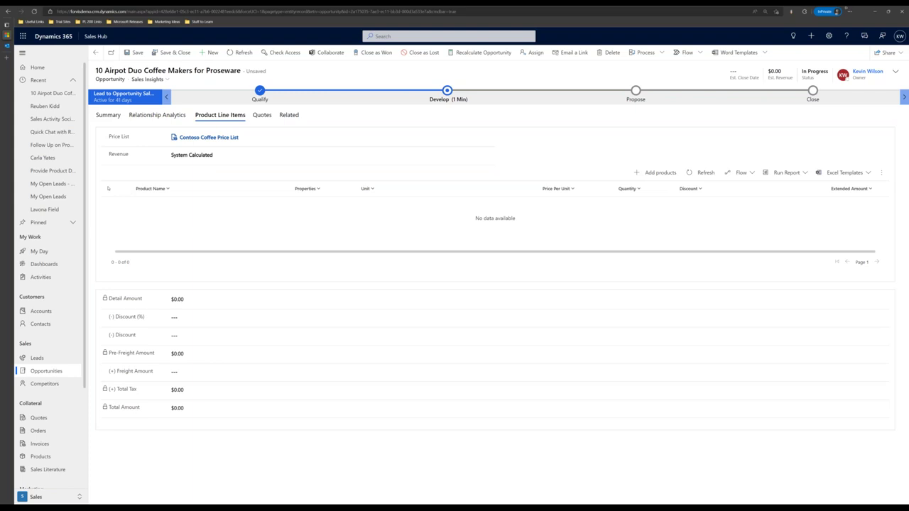
left_click(135, 53)
Add the Airpot XL product with a quantity of 25 and save it to the opportunity
left_click(646, 173)
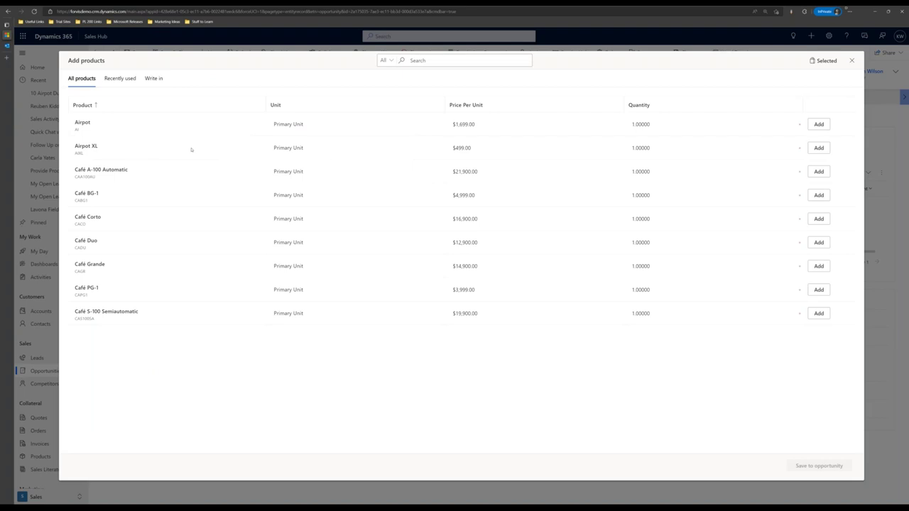
left_click(633, 147)
type("5")
key("BackSpace")
type("25")
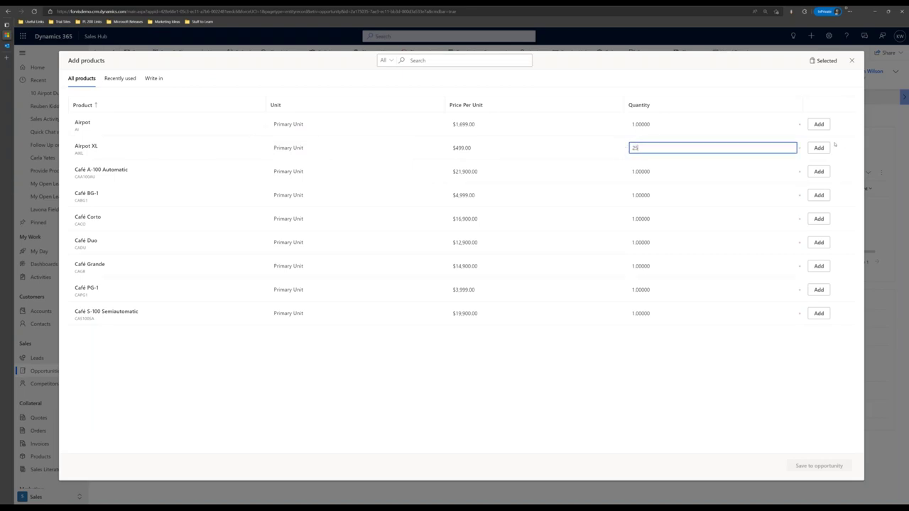
left_click(820, 147)
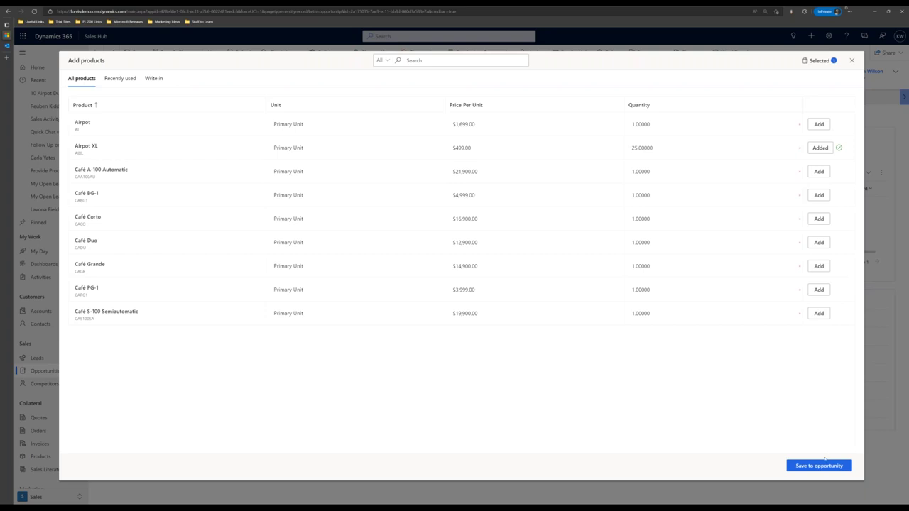
left_click(820, 465)
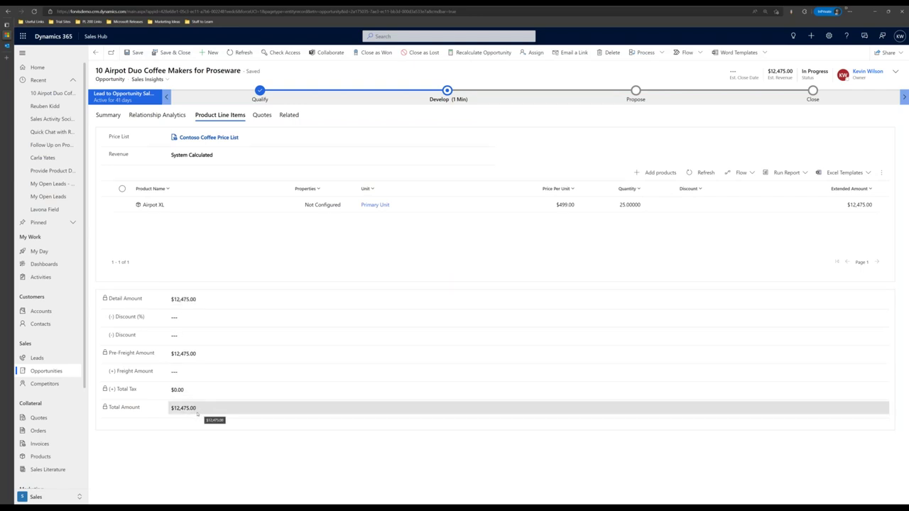
Apply a 5% discount to the opportunity's product total and save
left_click(182, 318)
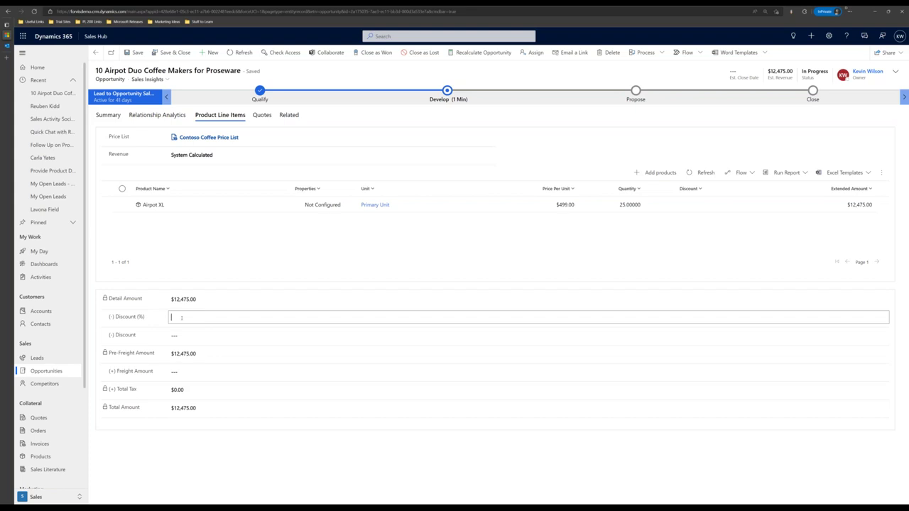
key("Tab")
left_click(136, 53)
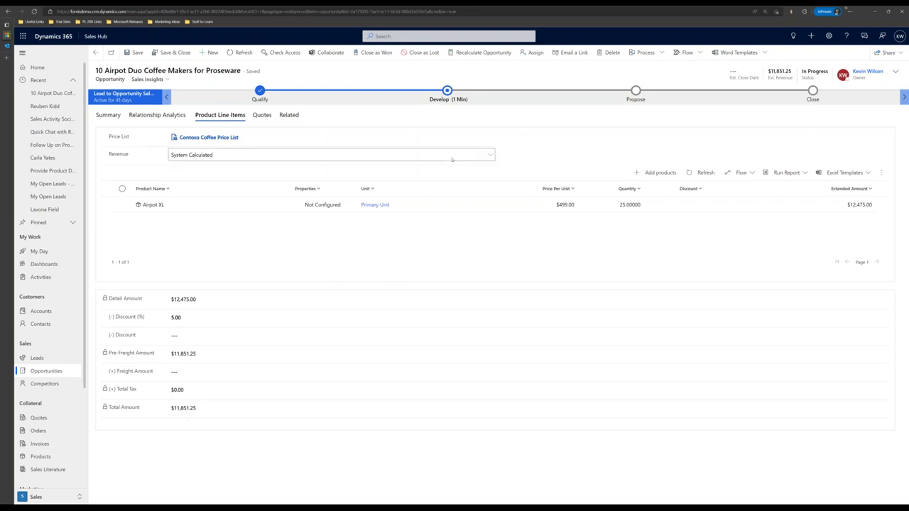
Create a quote from the opportunity with shipping method DHL, payment terms Net 45 and freight terms No Charge, and save it
left_click(268, 117)
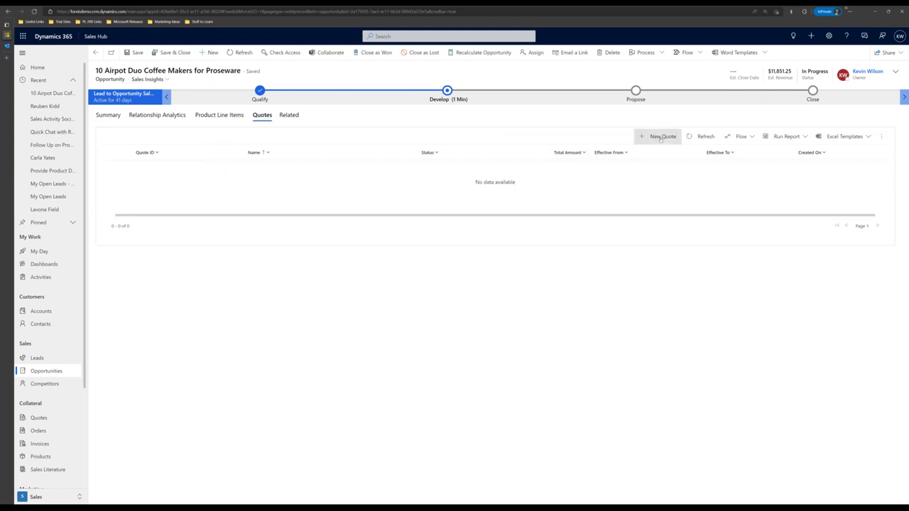
left_click(661, 137)
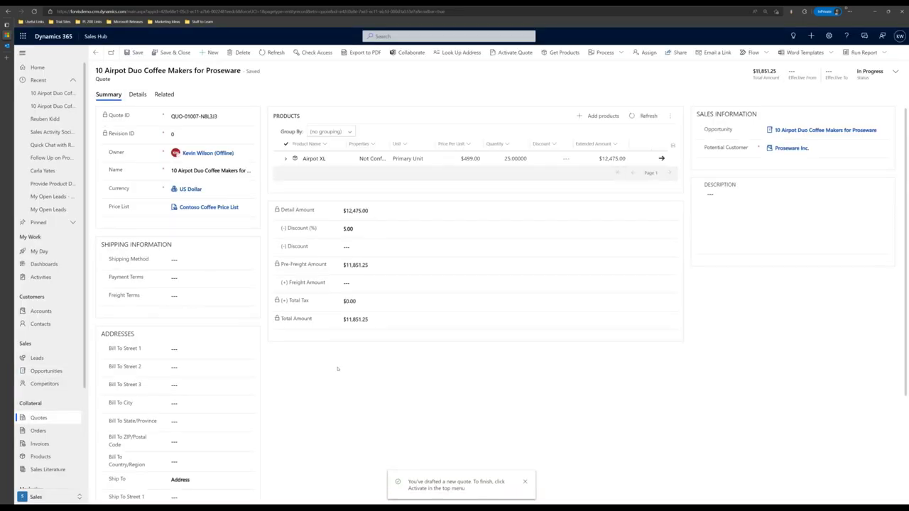
left_click(229, 263)
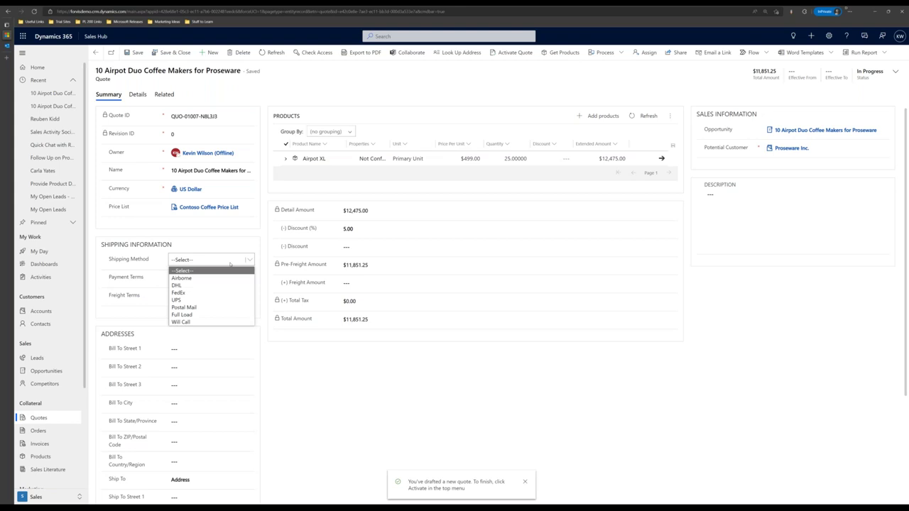
left_click(208, 285)
left_click(207, 277)
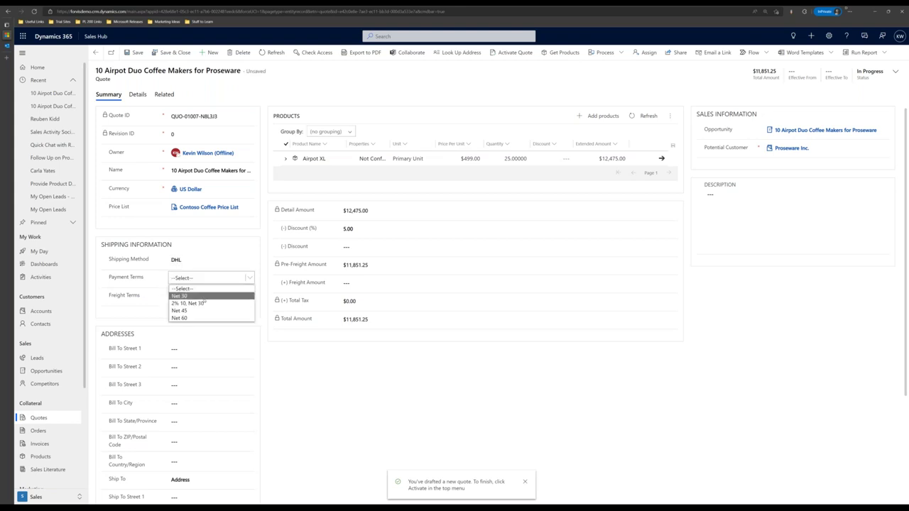
left_click(204, 311)
left_click(205, 295)
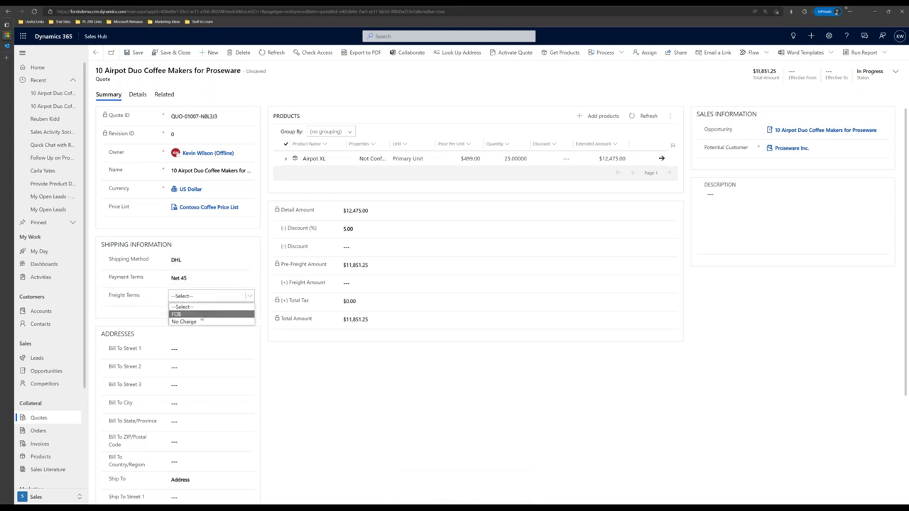
left_click(191, 321)
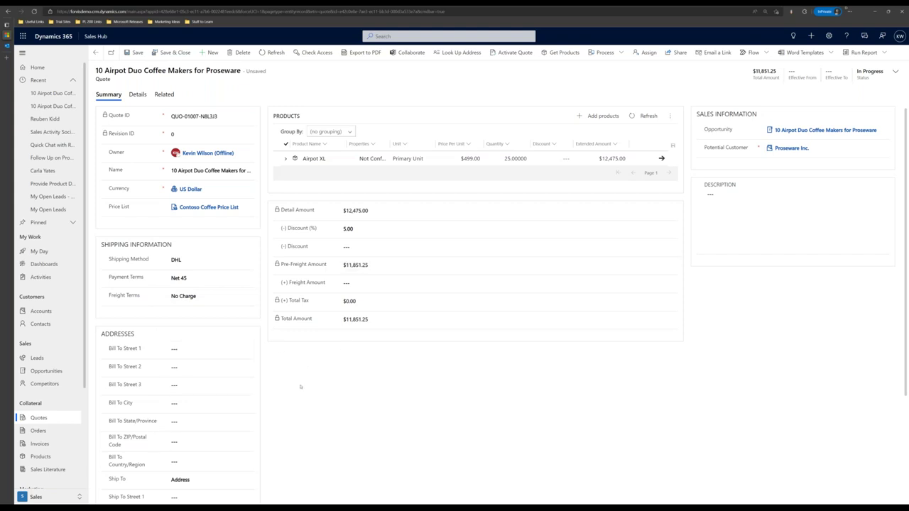
key("ctrl+s")
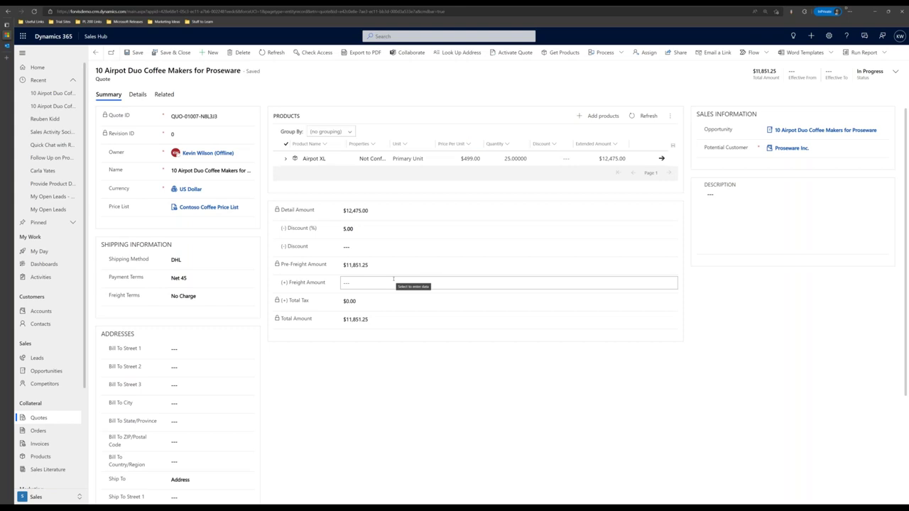
Export the quote to PDF with the "Print quote for customer" template and save it to SharePoint
left_click(364, 52)
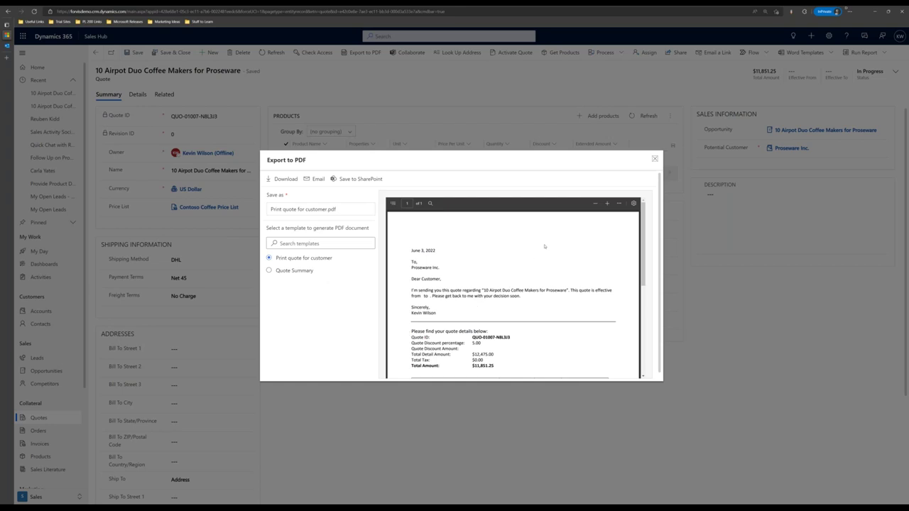
left_click(357, 179)
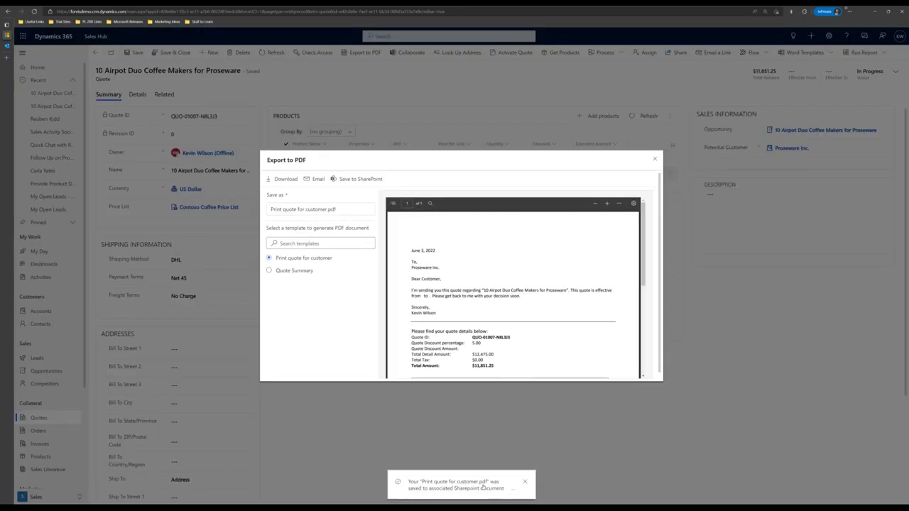
Start an email with the quote PDF attached and make the Proseware contact its recipient instead of the account
left_click(317, 179)
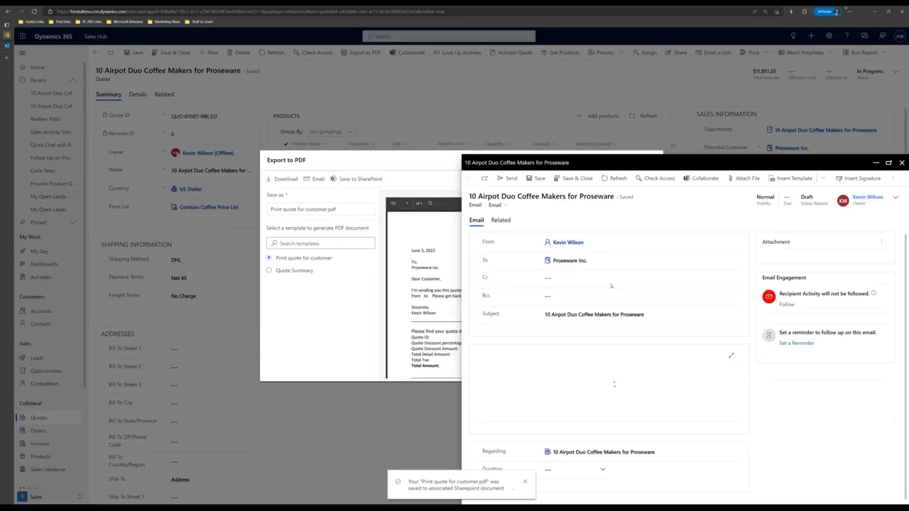
left_click(593, 261)
type("ru")
type("u")
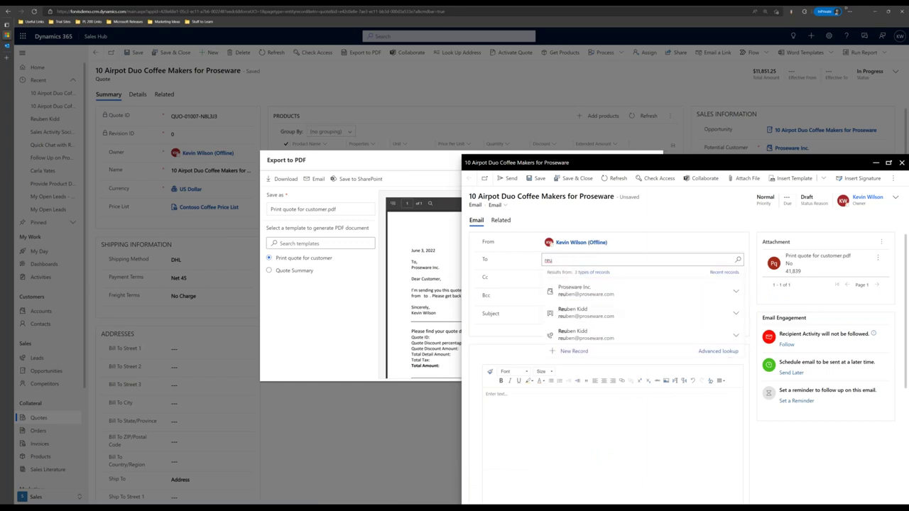
left_click(572, 312)
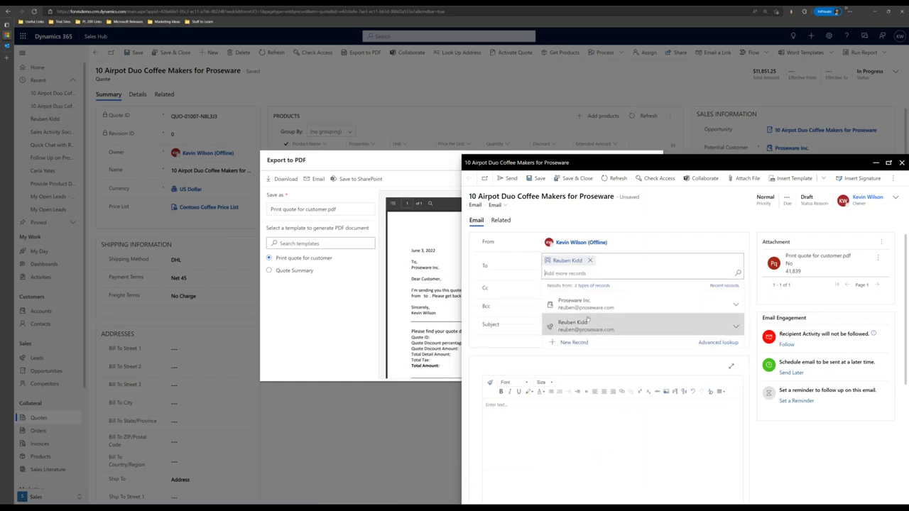
left_click(507, 357)
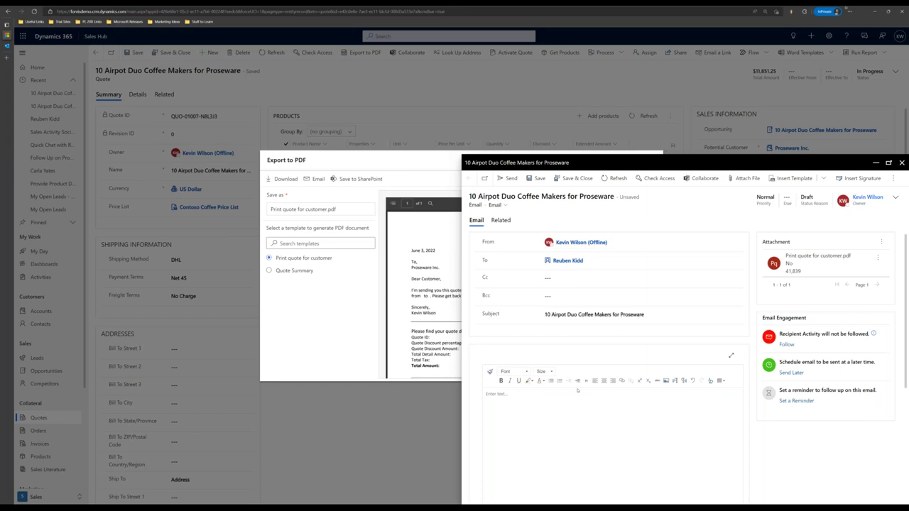
Write the email body with a greeting to the contact, "Please see the attached quote." and the sender's first name as sign-off
left_click(539, 406)
type("Hi Reuben,")
key("Return")
type("Please see the attached quote.")
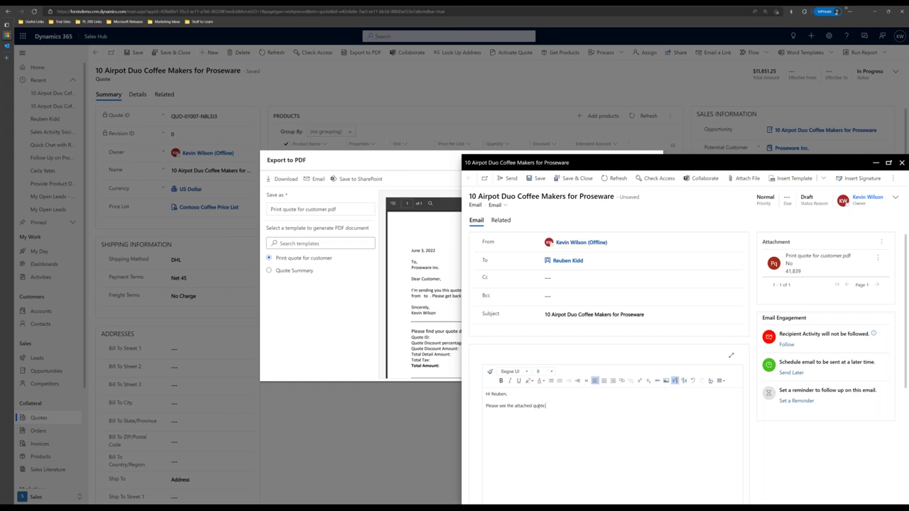
type("Kevin")
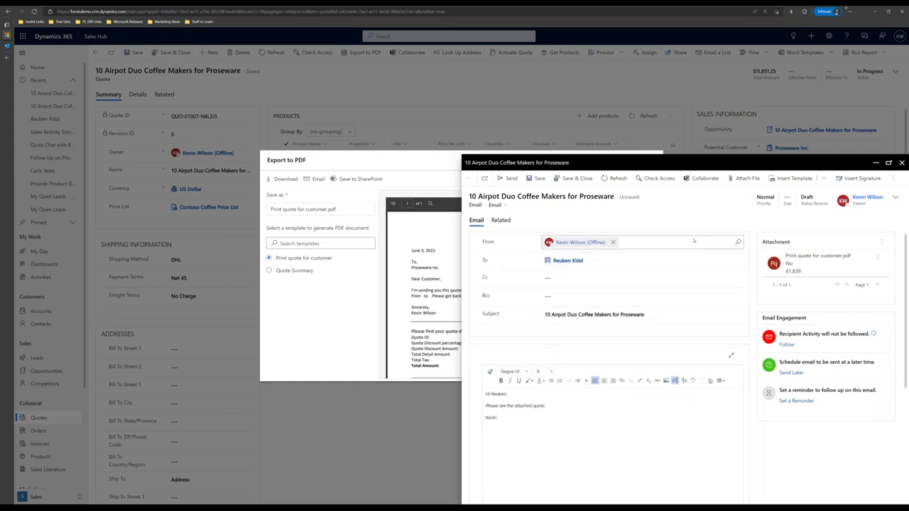
left_click(796, 400)
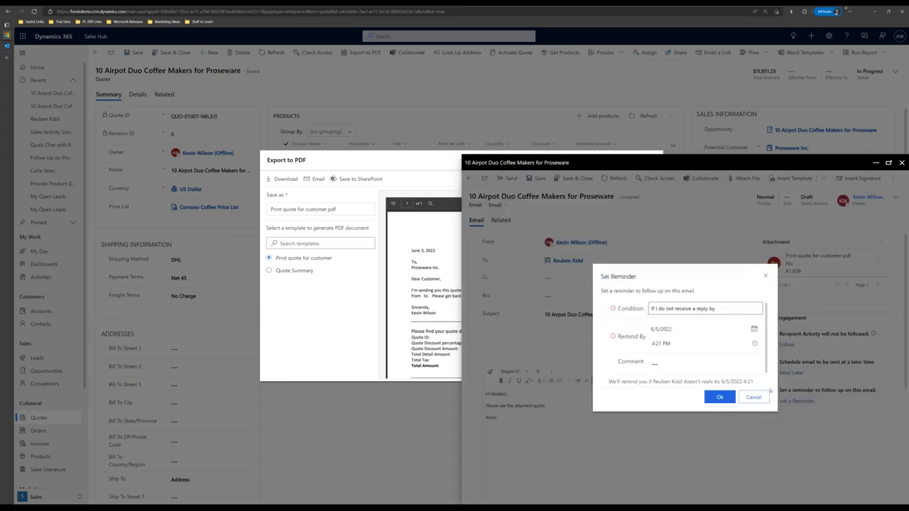
left_click(716, 309)
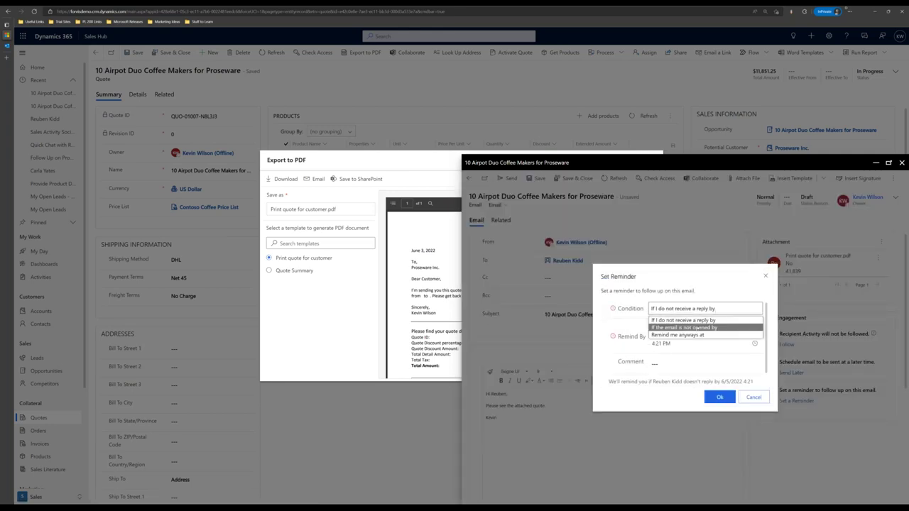
left_click(697, 327)
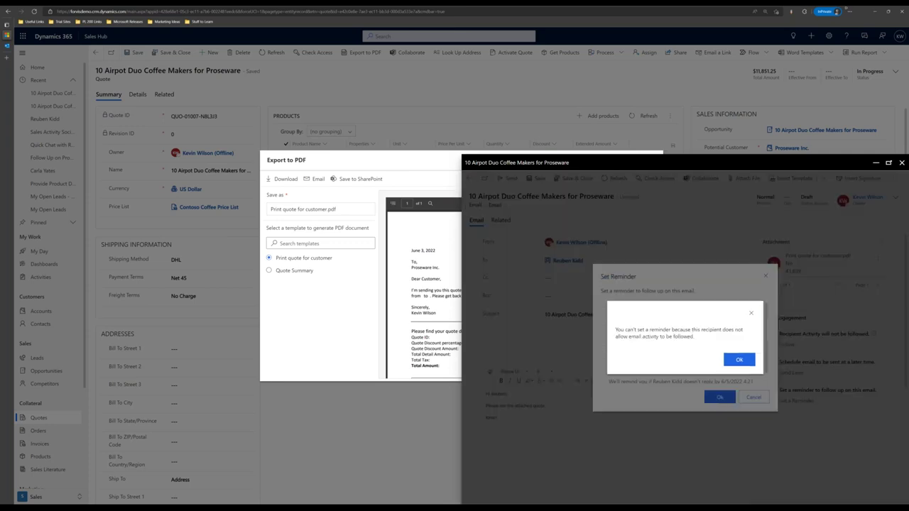
left_click(727, 361)
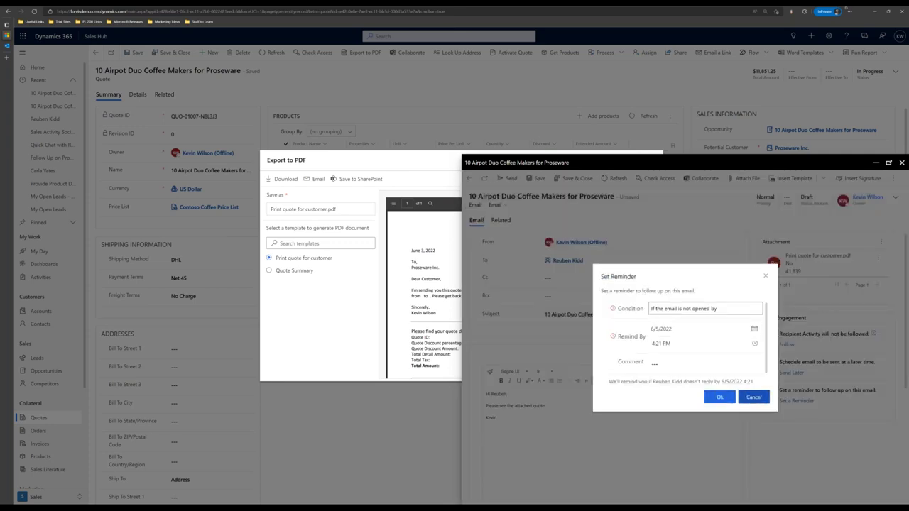
left_click(754, 395)
Turn on following of recipient activity for the email, accepting the replacement of attachments with trackable links
left_click(787, 345)
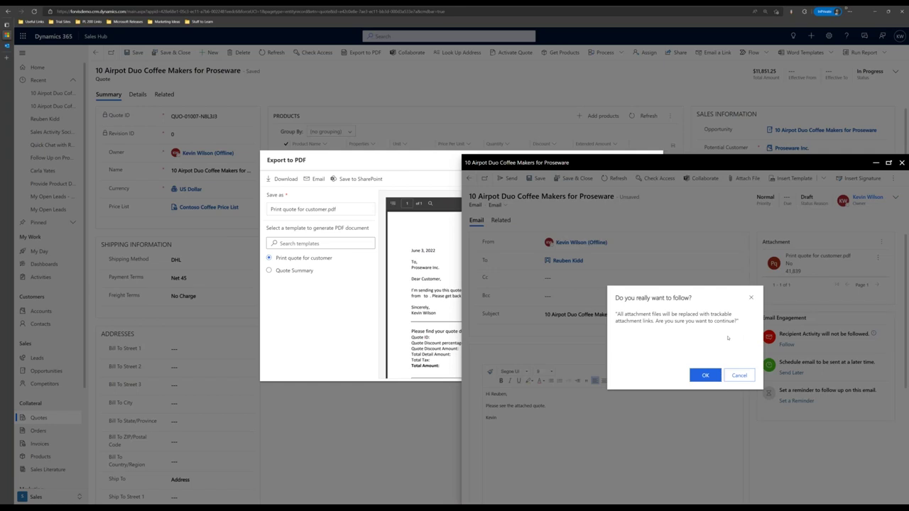
left_click(718, 379)
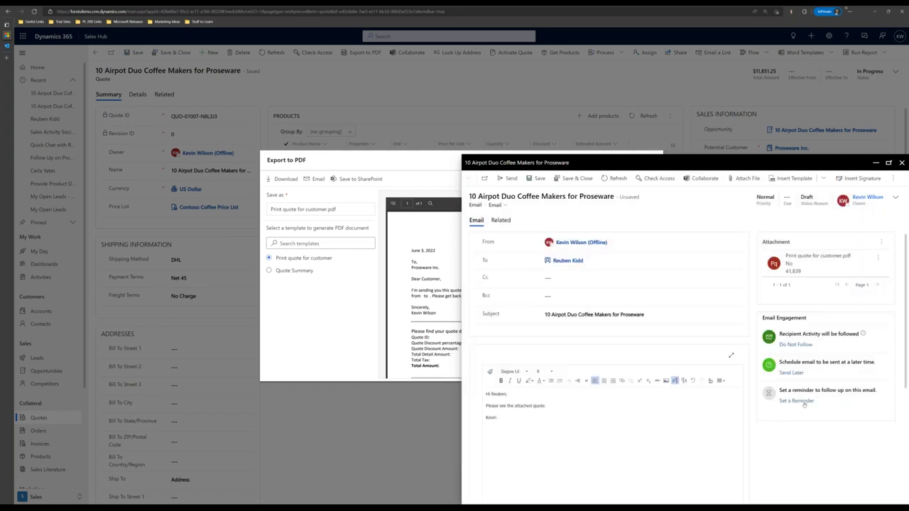
Set a follow-up reminder if the email is not opened by 6/15/2022 11:30 AM, with a comment to follow up with the contact
left_click(803, 401)
left_click(725, 312)
left_click(703, 325)
left_click(754, 329)
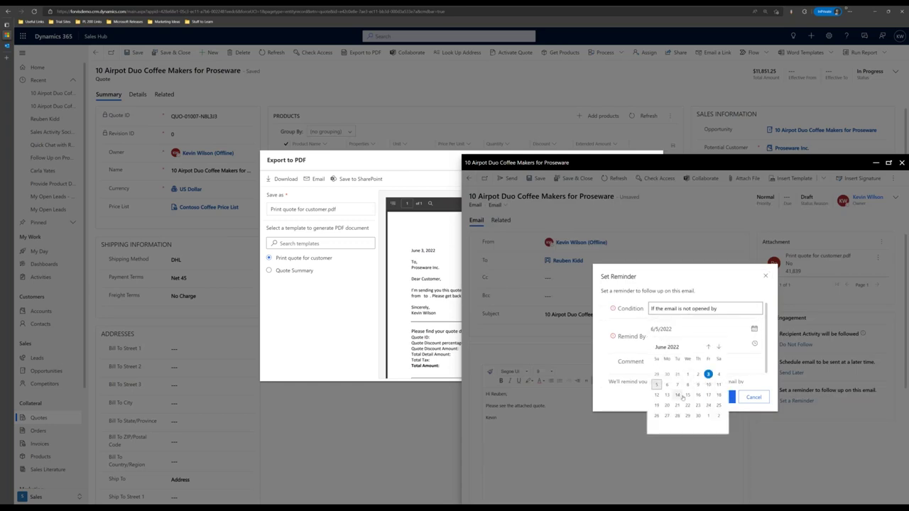
left_click(687, 395)
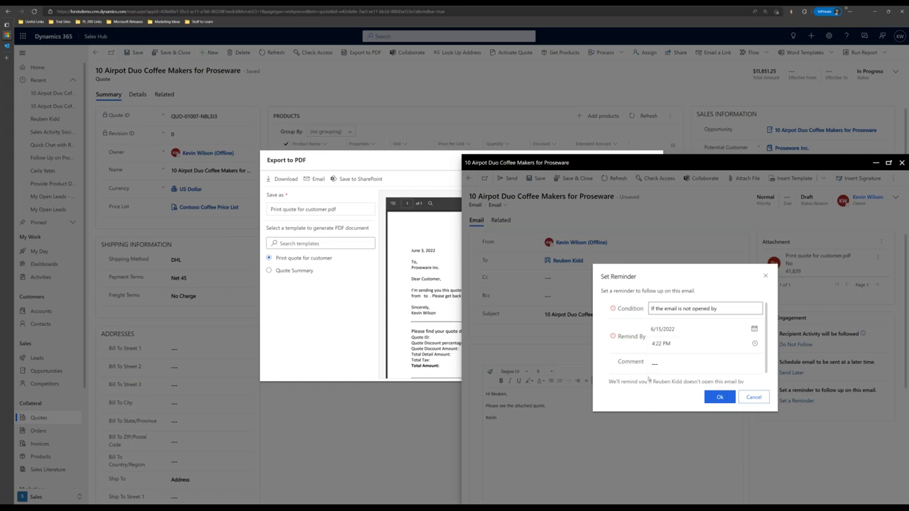
left_click(754, 343)
scroll(687, 397, "down", 4)
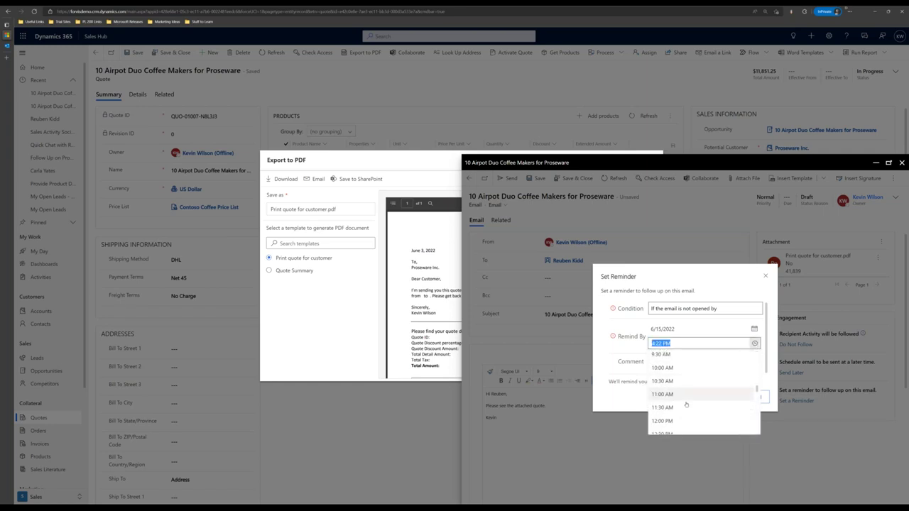
left_click(683, 408)
left_click(671, 363)
type("Follow up")
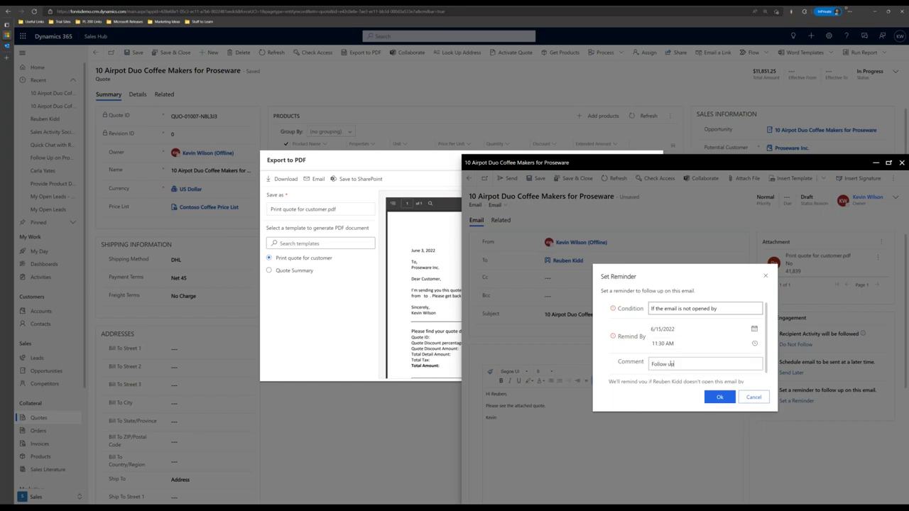
type(" with Reuben")
left_click(715, 398)
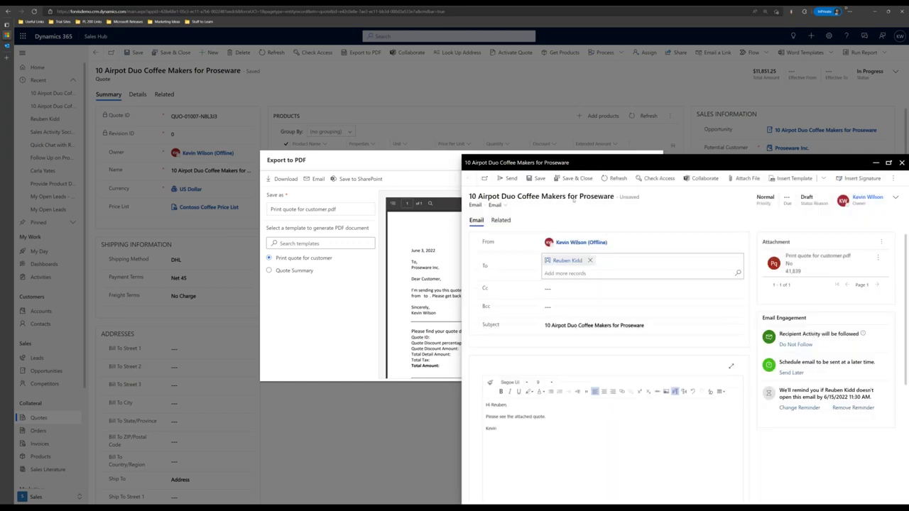
Send the quote email and open the quote's related documents to check the saved PDF
left_click(510, 178)
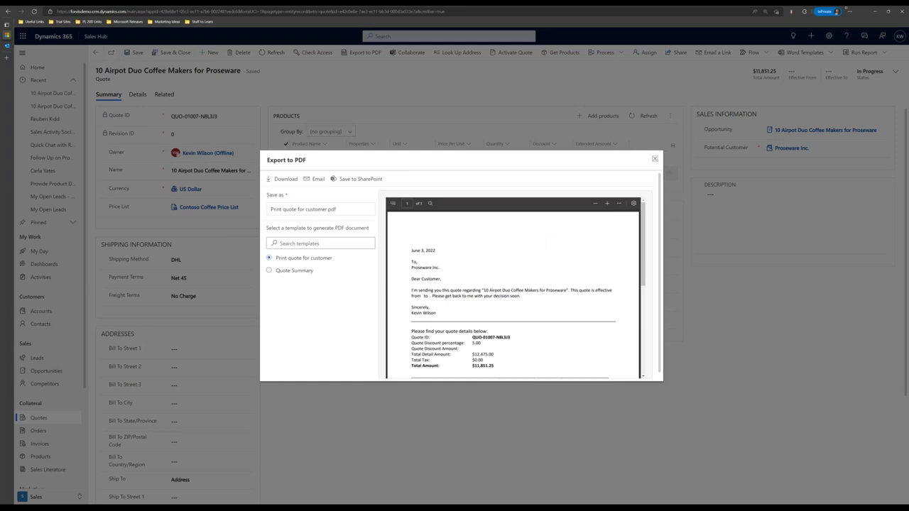
left_click(655, 159)
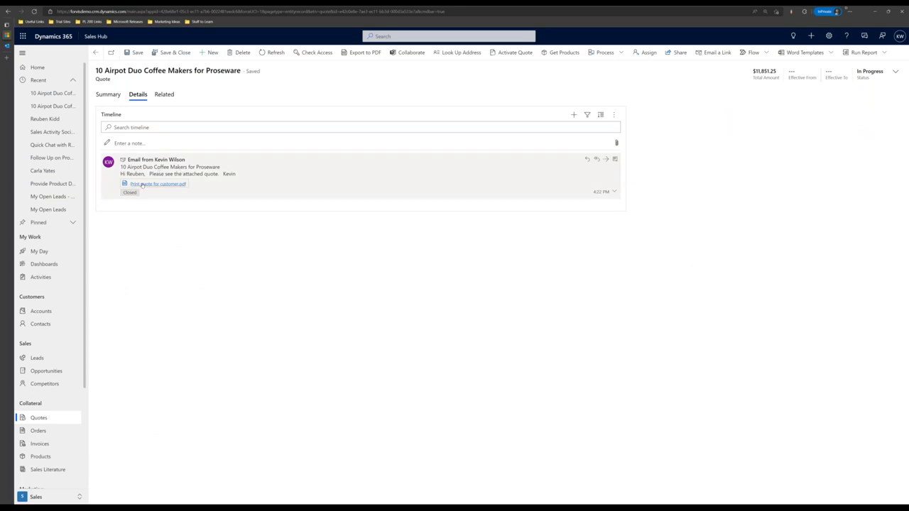
left_click(164, 97)
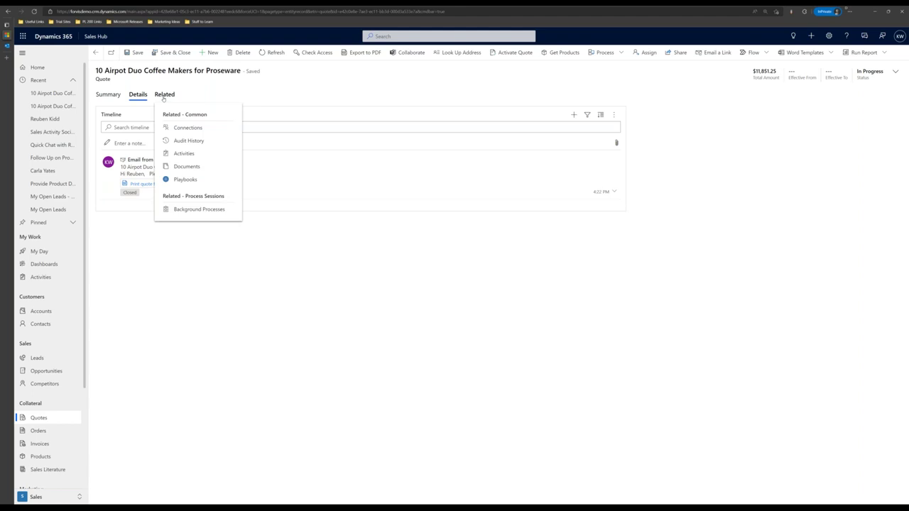
left_click(186, 166)
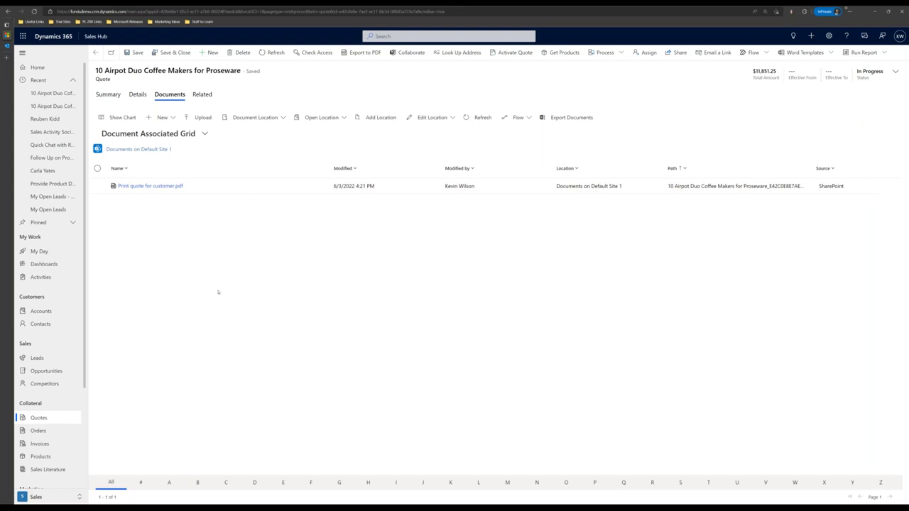
Return to the sales dashboard and expand the reminders in the assistant notifications
left_click(95, 53)
left_click(43, 67)
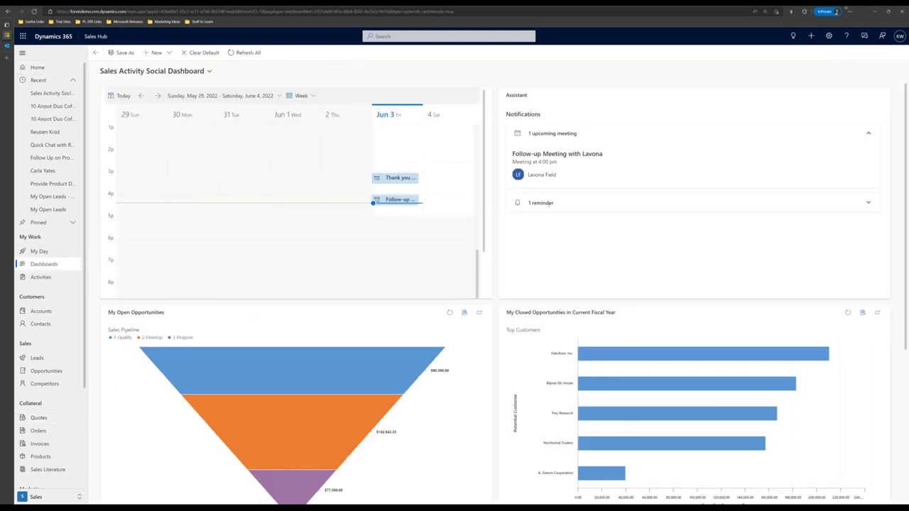
left_click(532, 209)
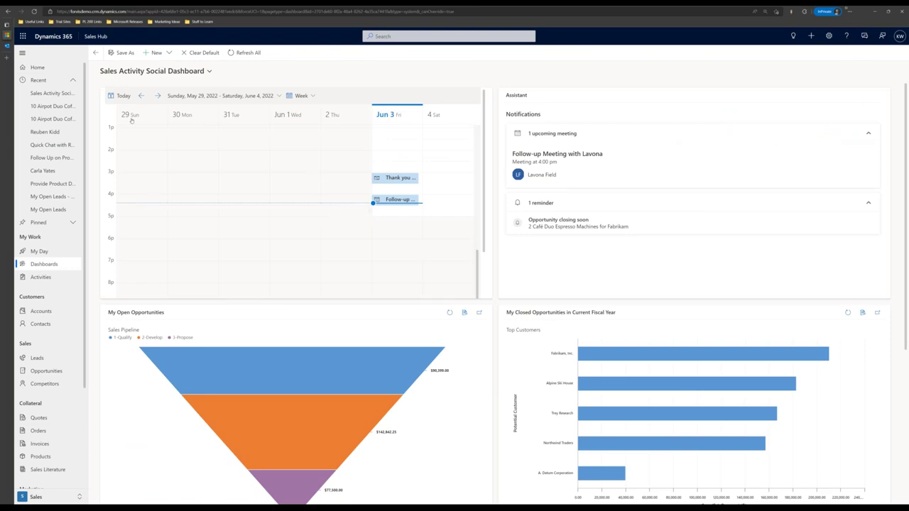
Open the introduction mail draft for the Northwind Traders purchasing specialist lead from the My Day work items
left_click(47, 81)
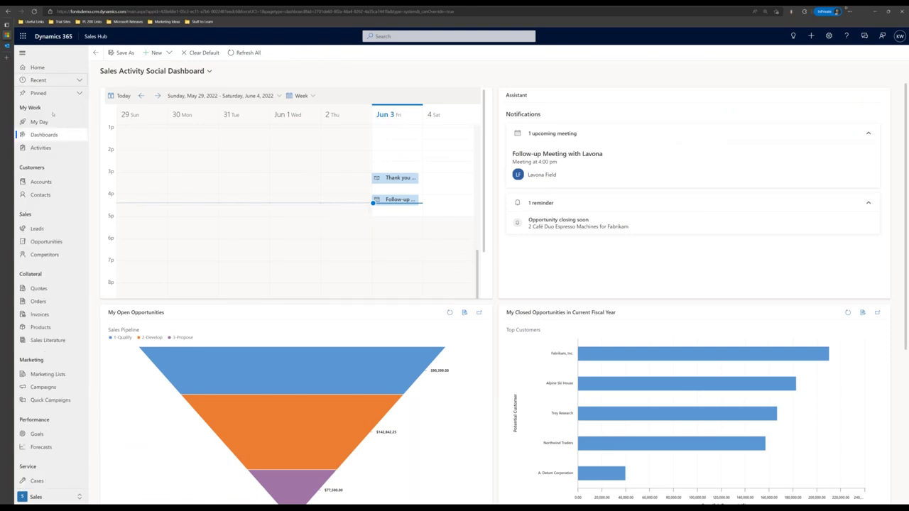
left_click(39, 122)
left_click(202, 137)
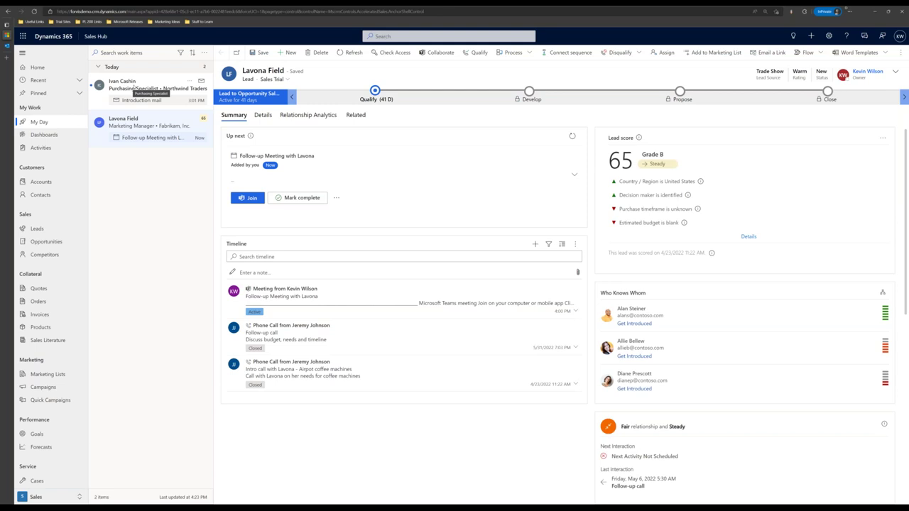
left_click(134, 89)
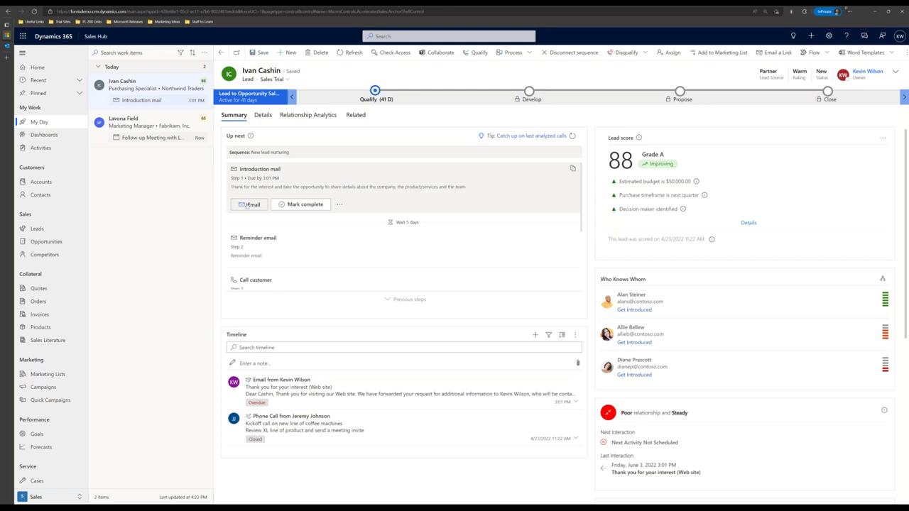
left_click(248, 205)
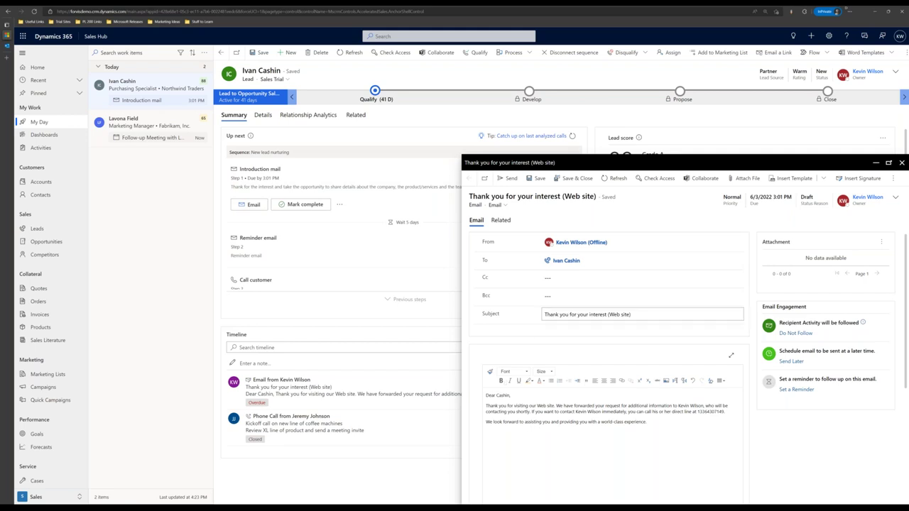
Shorten the introduction email's subject to "Thank you for your interest" and send the email
left_click(636, 314)
key("BackSpace")
key("BackSpace")
key("BackSpace")
key("BackSpace")
key("BackSpace")
key("BackSpace")
key("BackSpace")
key("BackSpace")
left_click(720, 226)
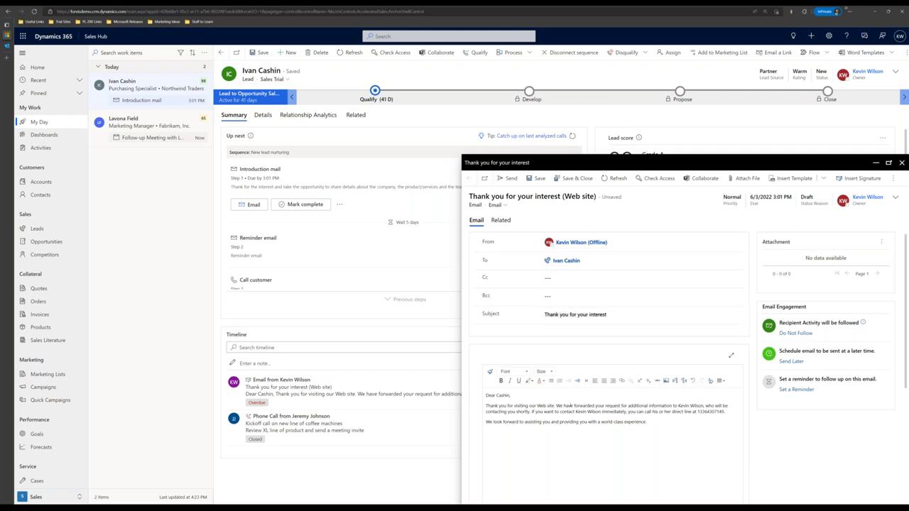
left_click(508, 178)
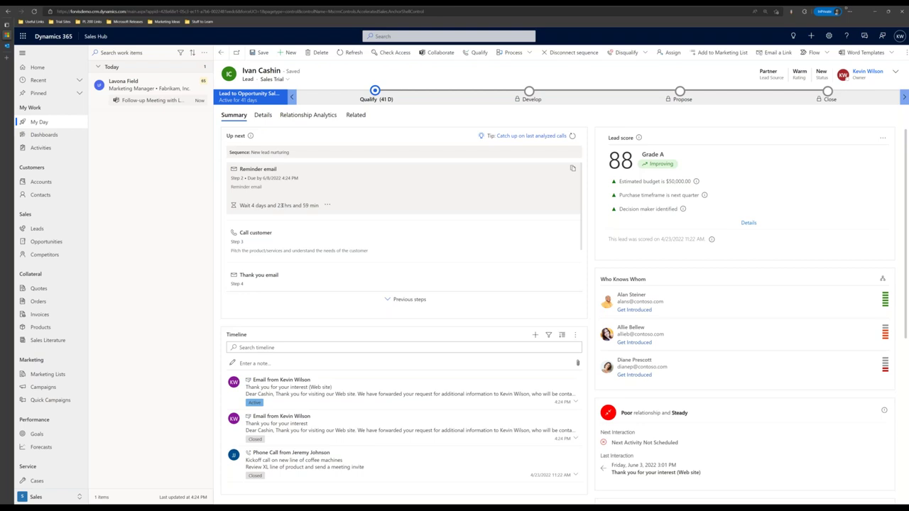
View the options for the waiting reminder email step in the lead's sequence
left_click(327, 206)
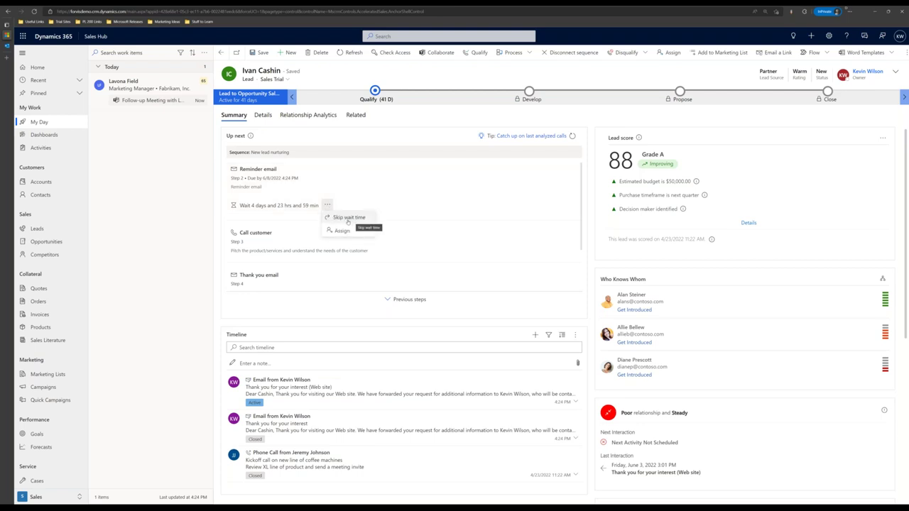
left_click(587, 189)
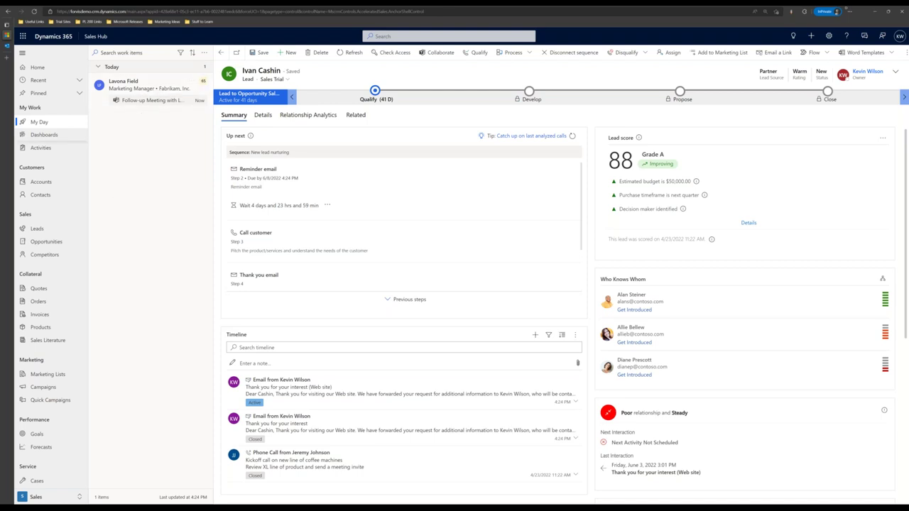
Open the follow-up meeting from the dashboard's recent meeting reminder to take notes, and mark it complete
left_click(43, 134)
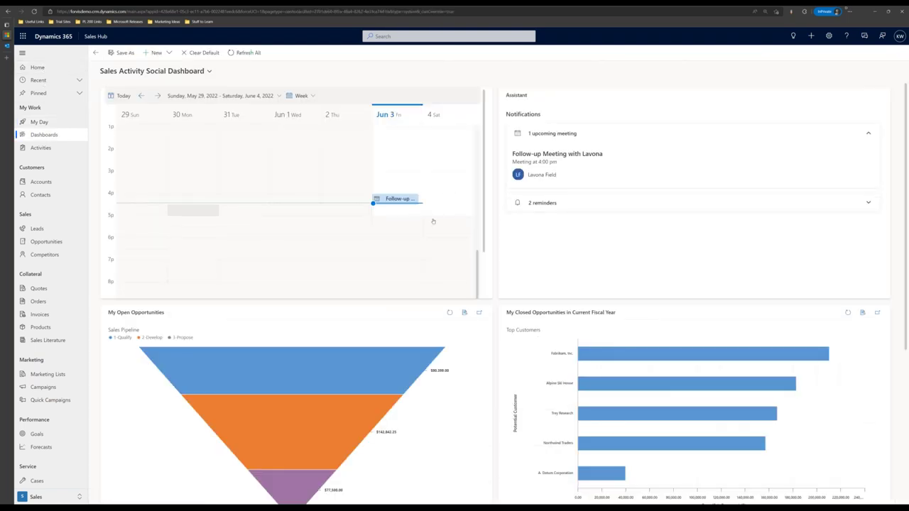
left_click(591, 206)
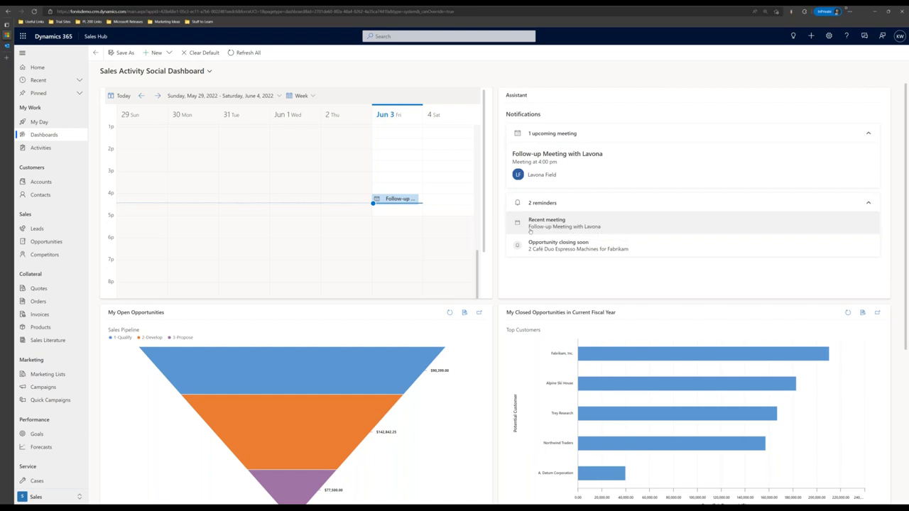
left_click(588, 223)
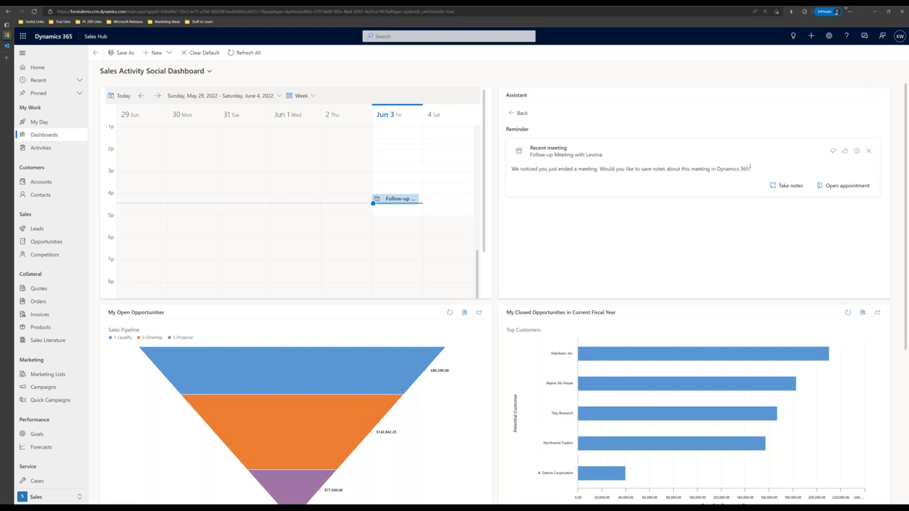
left_click(786, 186)
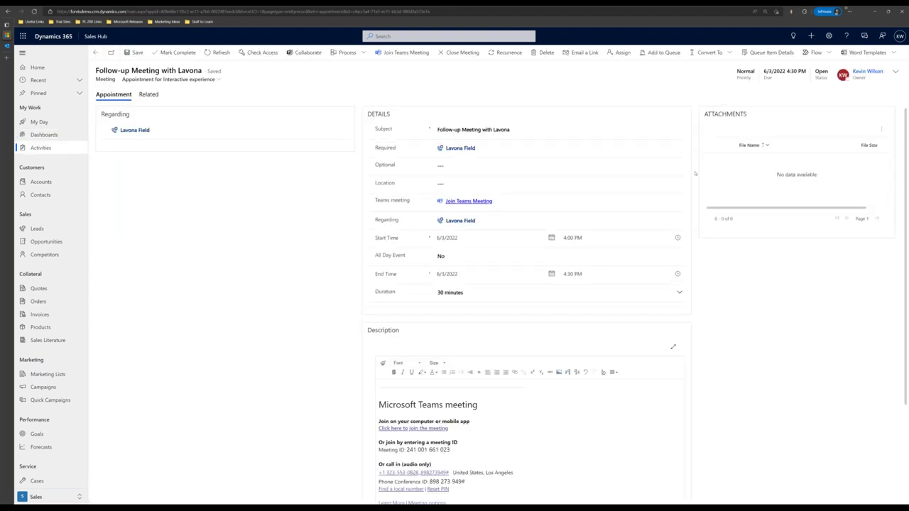
scroll(668, 285, "down", 2)
scroll(570, 267, "up", 2)
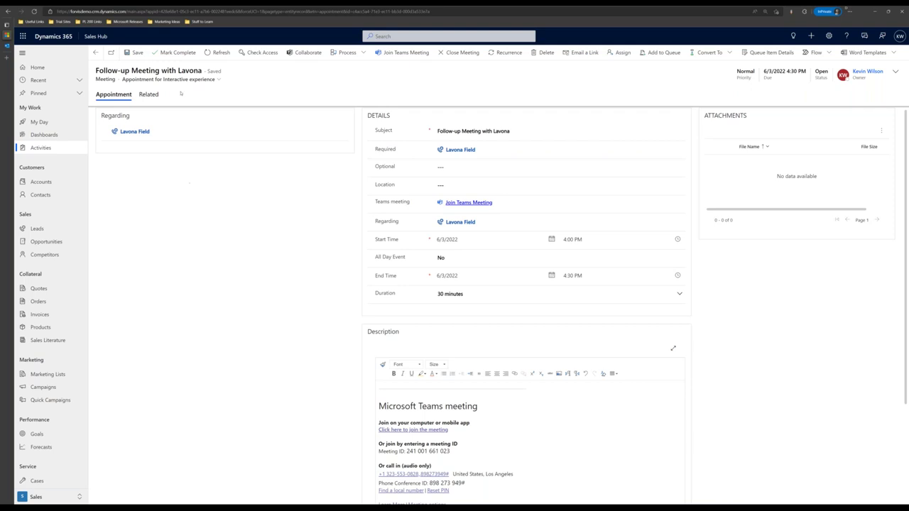
left_click(178, 52)
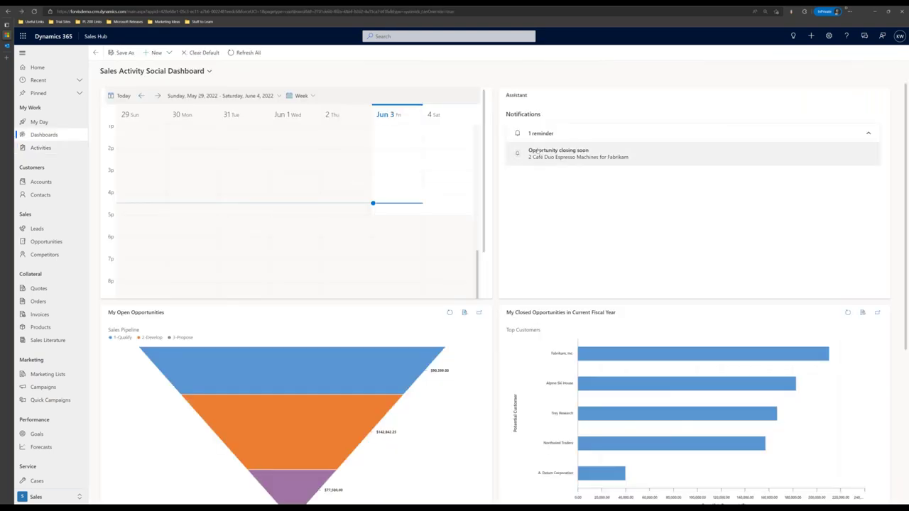
Open the "2 Café Duo Espresso Machines for Fabrikam" opportunity from its closing reminder and review the additional-product note and line items
left_click(574, 154)
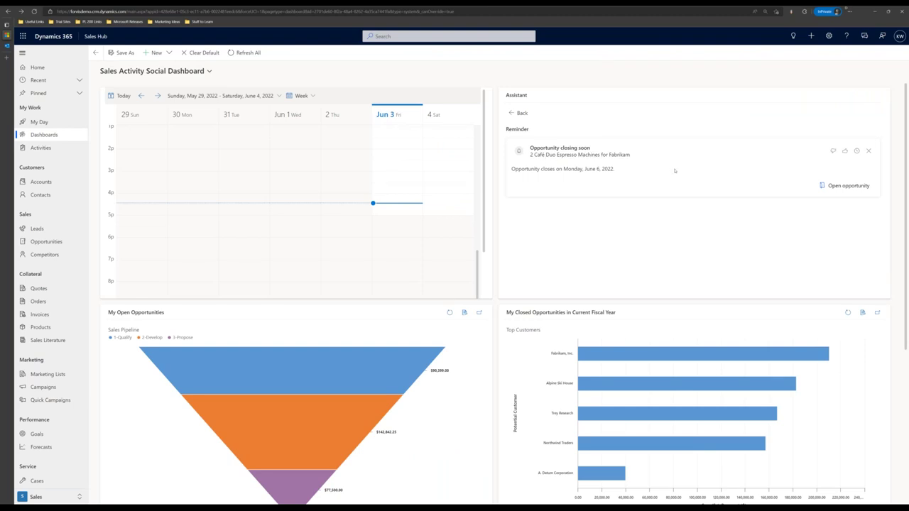
left_click(848, 185)
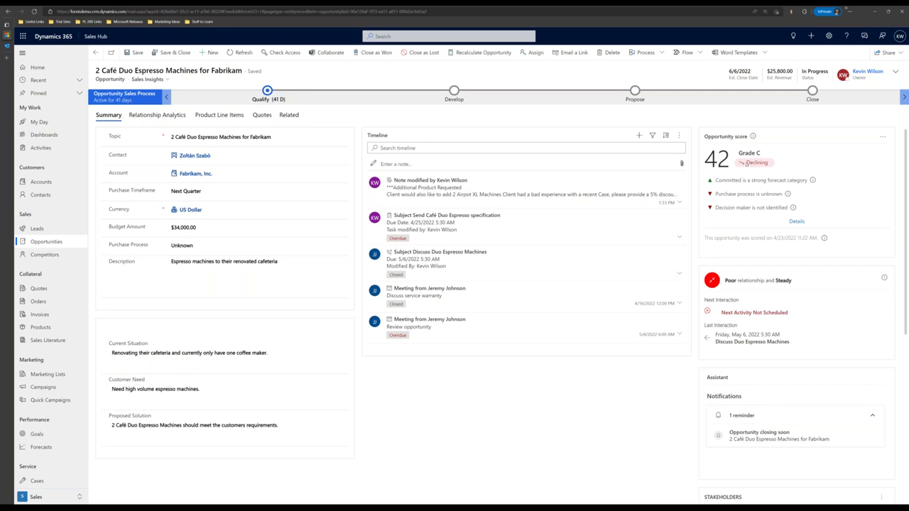
mouse_move(724, 183)
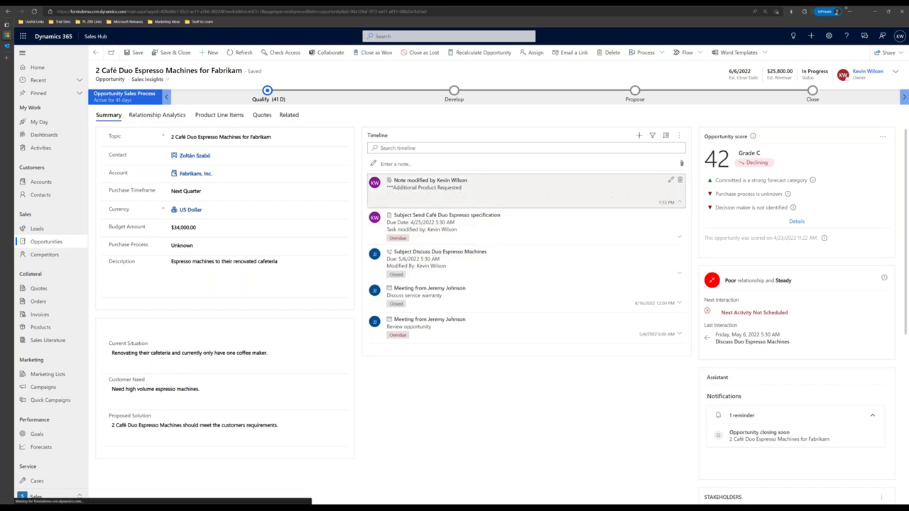
left_click(418, 197)
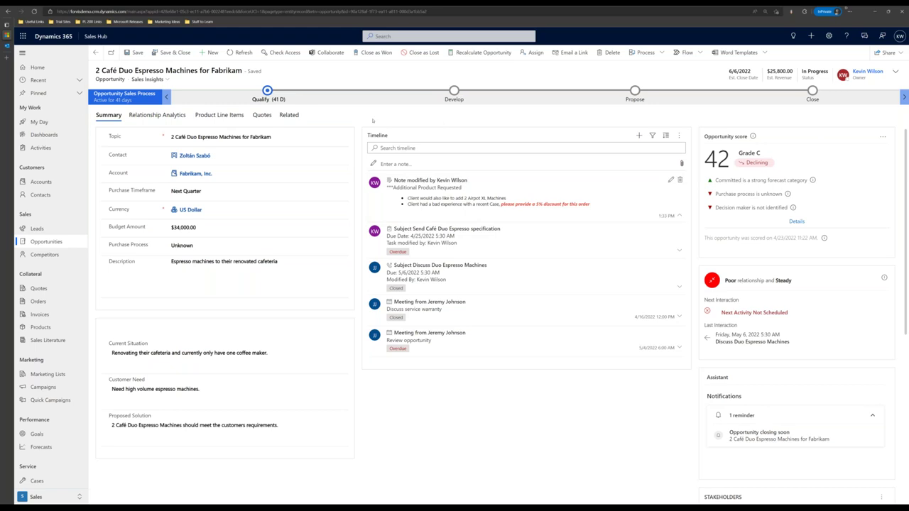
left_click(219, 115)
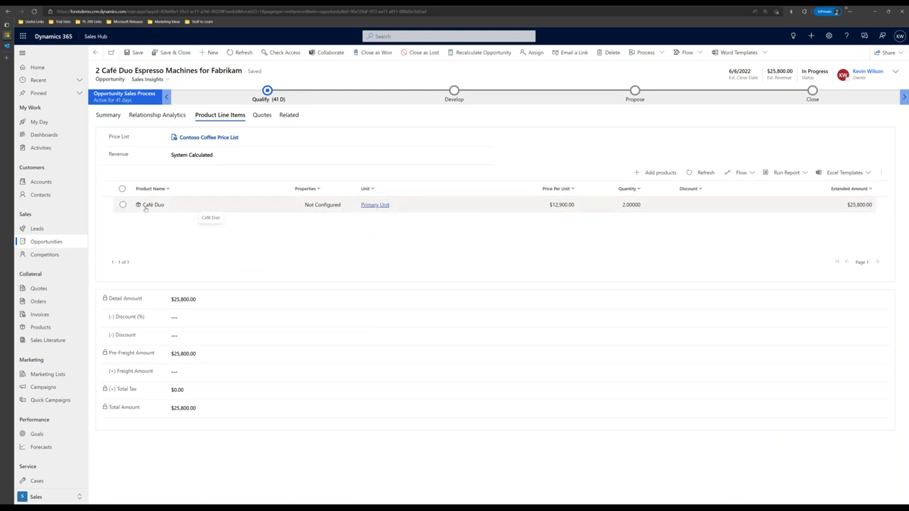
left_click(109, 115)
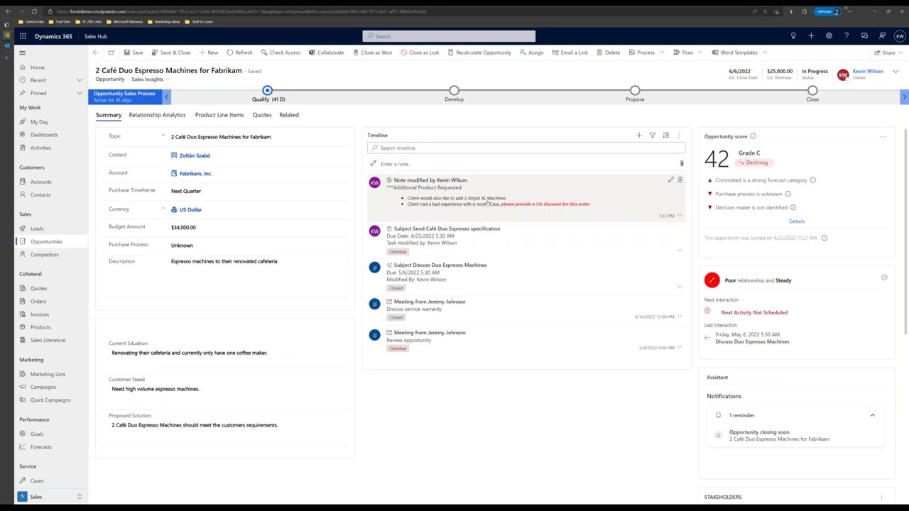
Add 2 Airpot XL to the Fabrikam opportunity's product line items and save them to the opportunity
left_click(220, 115)
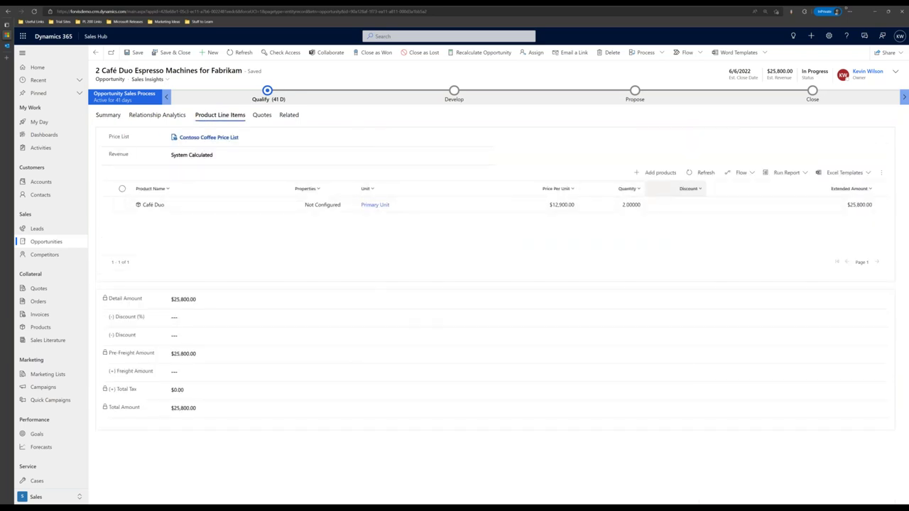
left_click(656, 172)
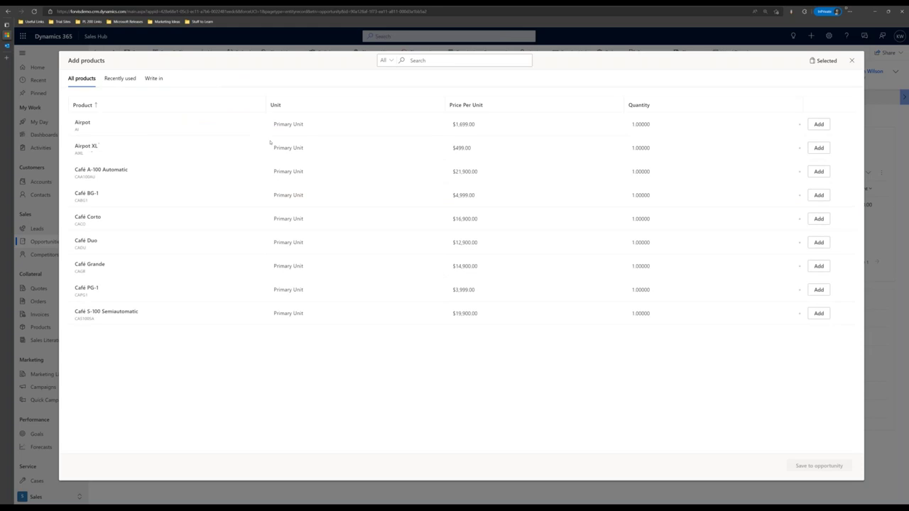
left_click(637, 147)
key("BackSpace")
type("2")
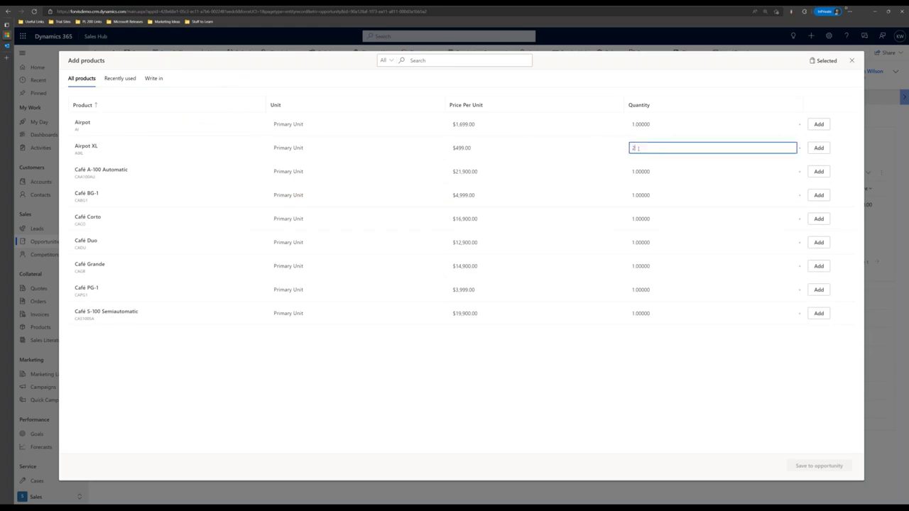
left_click(819, 148)
left_click(819, 466)
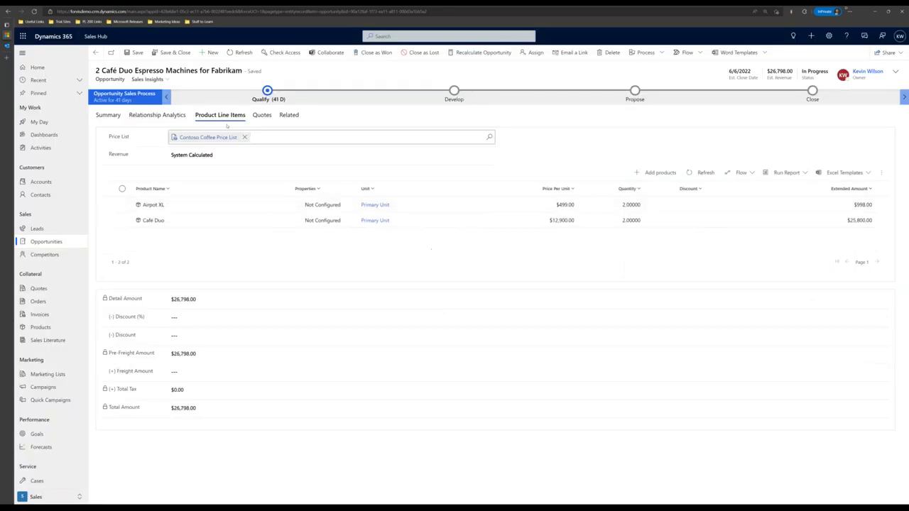
Apply a 5% discount to the Fabrikam opportunity, save it, and create a new quote from it
left_click(185, 317)
type("5")
left_click(206, 456)
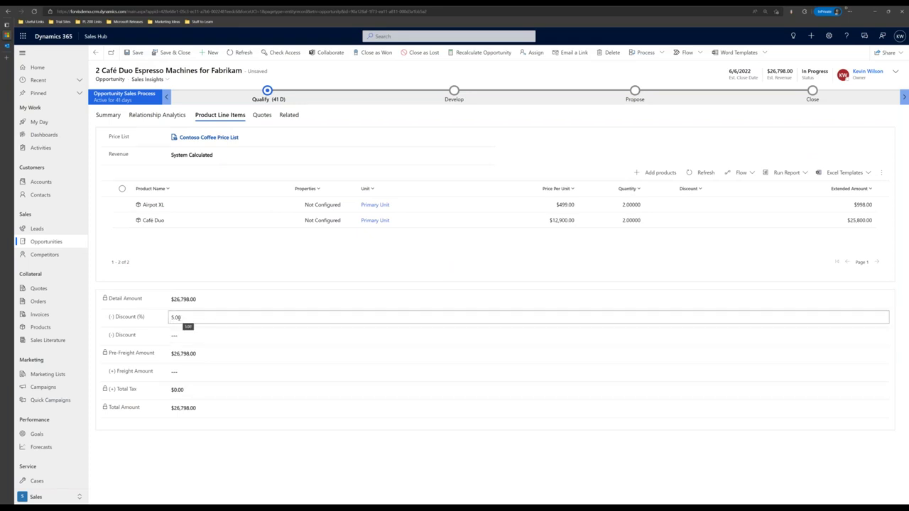
left_click(261, 115)
left_click(135, 52)
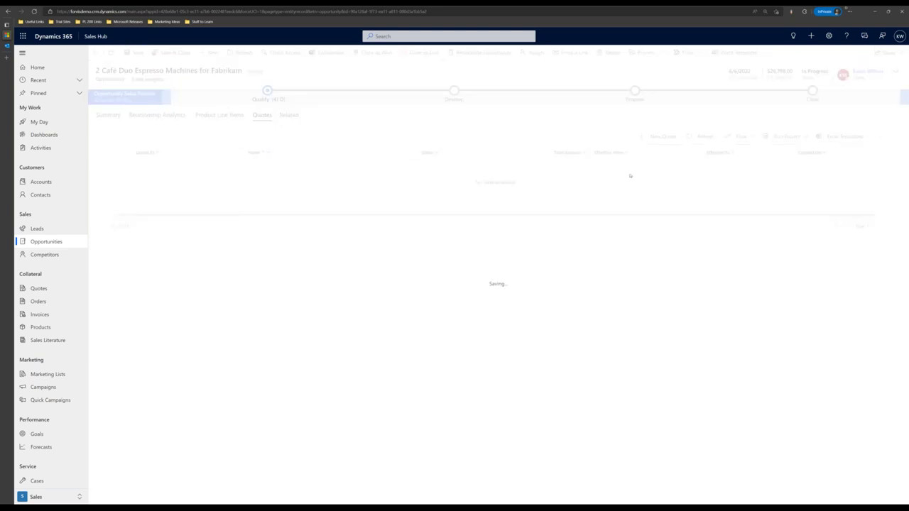
left_click(660, 137)
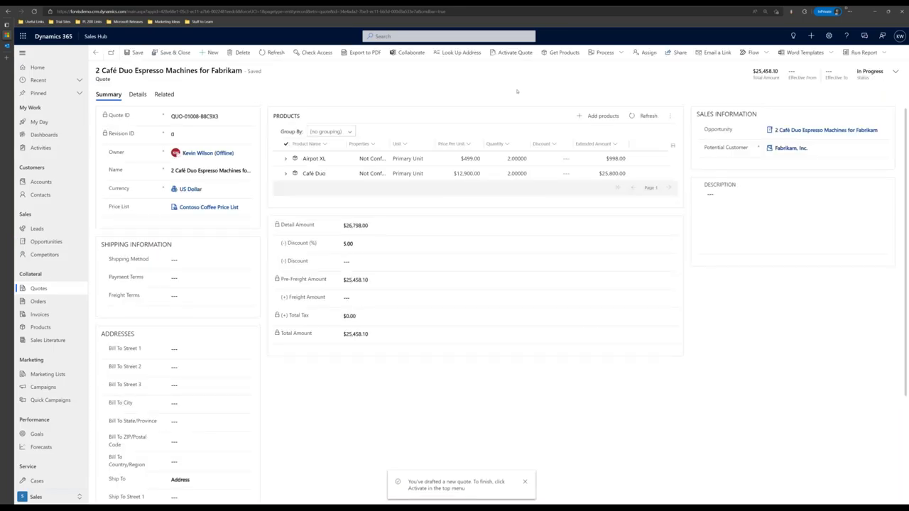
Export the quote to PDF with the "Print quote for customer" template and save it to SharePoint
left_click(360, 53)
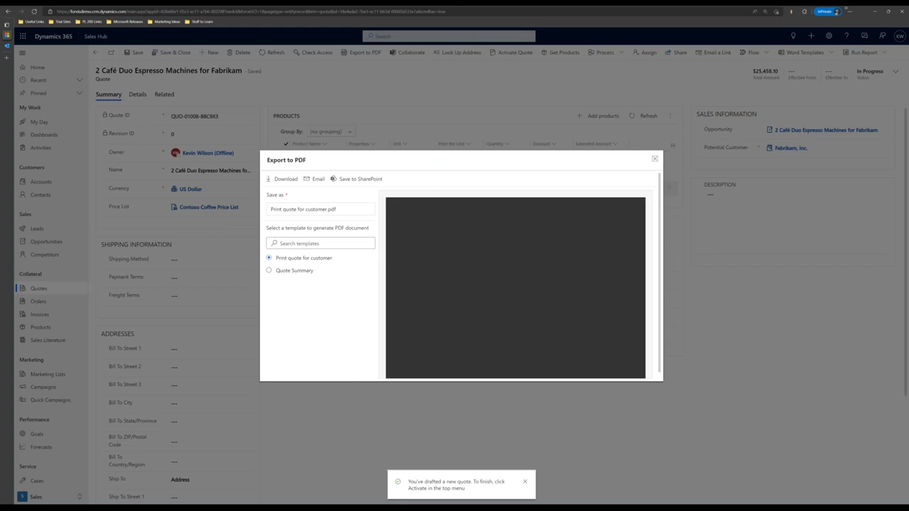
left_click(356, 179)
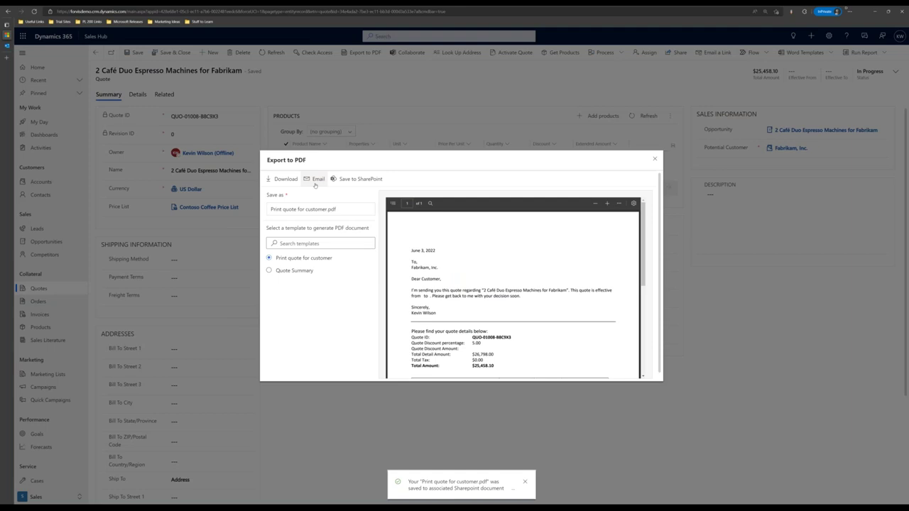
left_click(315, 182)
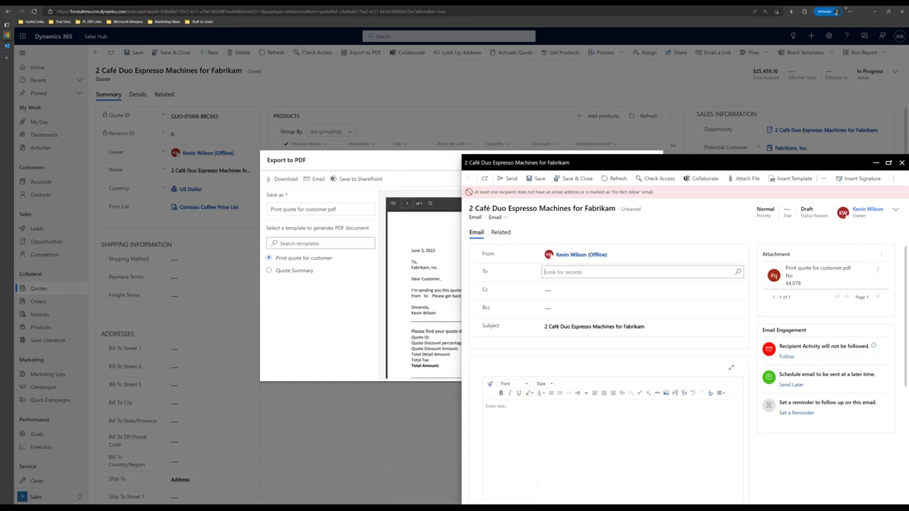
left_click(901, 163)
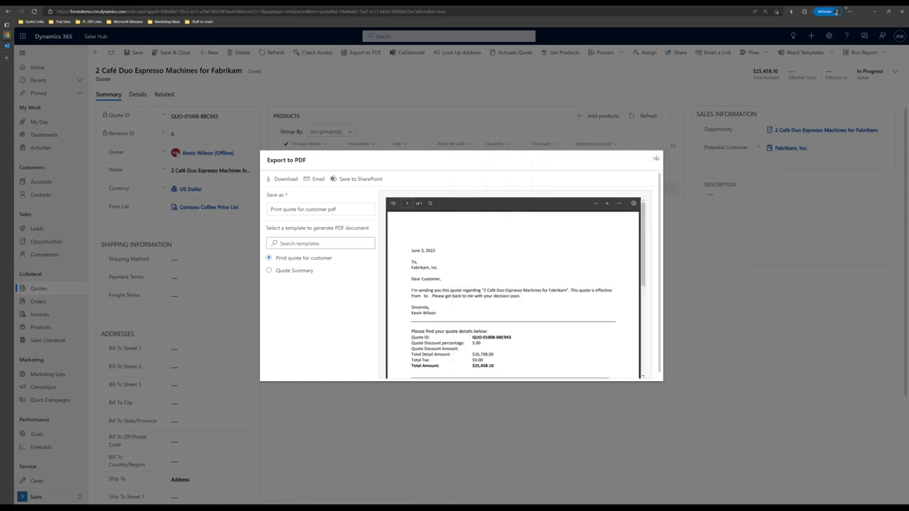
left_click(655, 159)
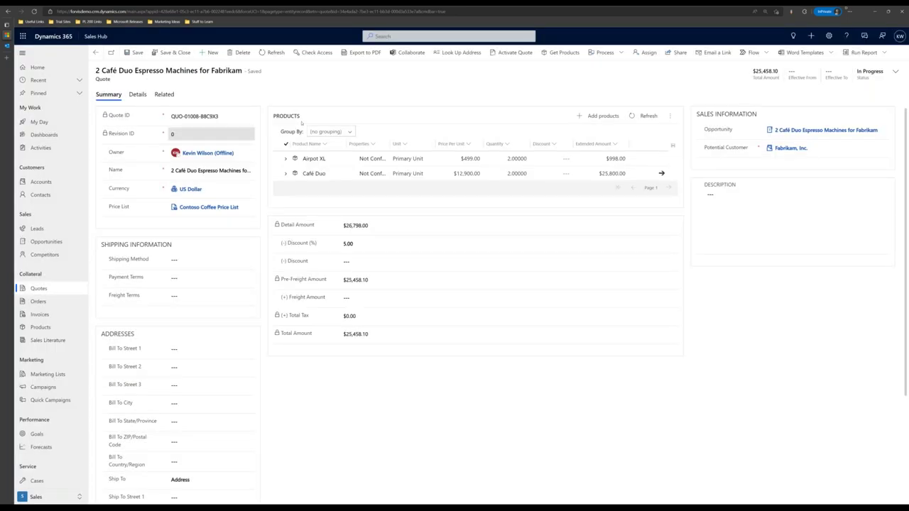
Look up the primary contact on the quote's Fabrikam, Inc. account and return to the quote
left_click(791, 147)
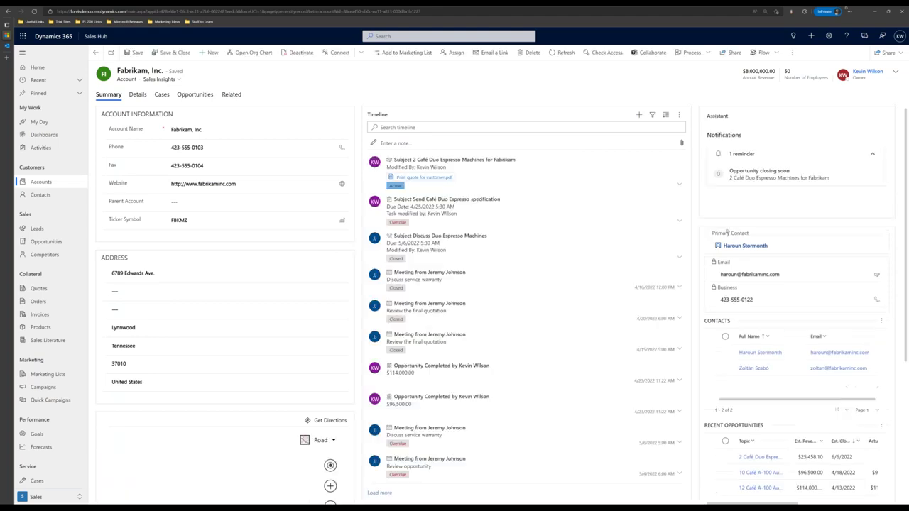
mouse_move(762, 249)
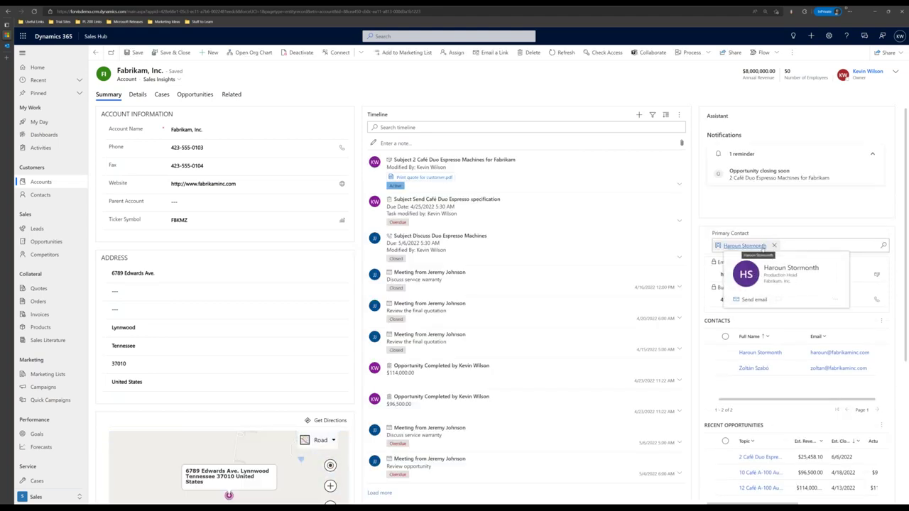
left_click(95, 52)
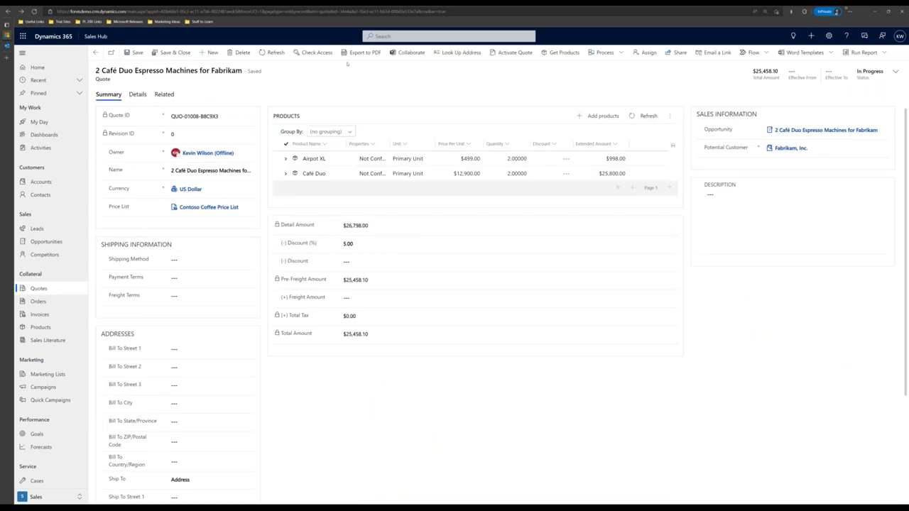
Start an email with the "Print quote for customer" PDF attached and add Fabrikam's primary contact as the recipient
left_click(355, 53)
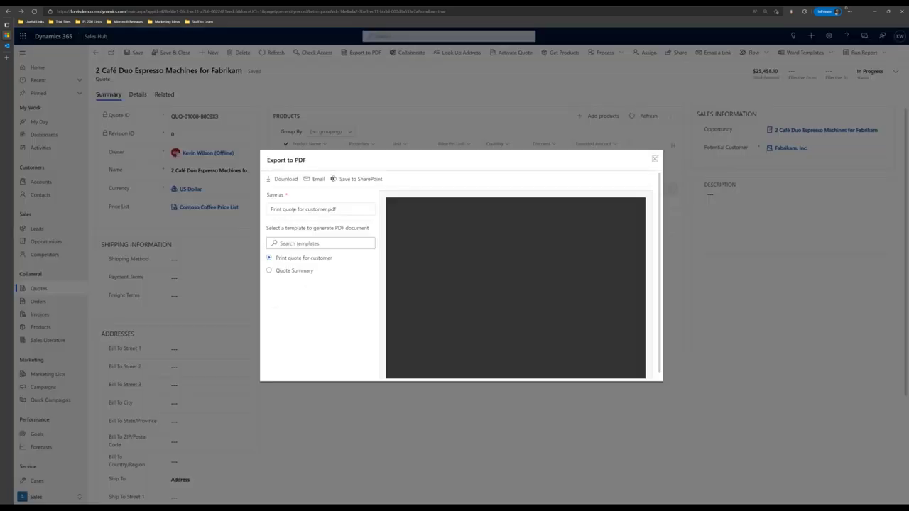
left_click(313, 180)
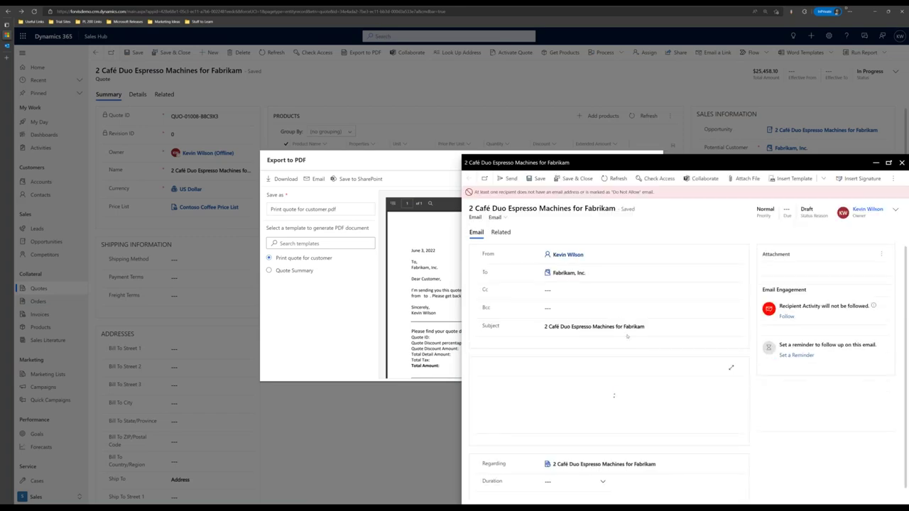
left_click(592, 273)
type("ha")
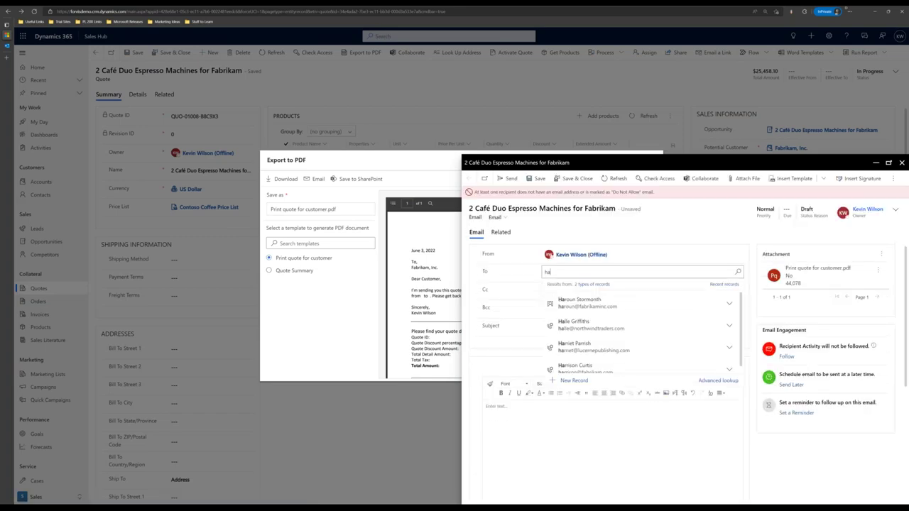
left_click(579, 303)
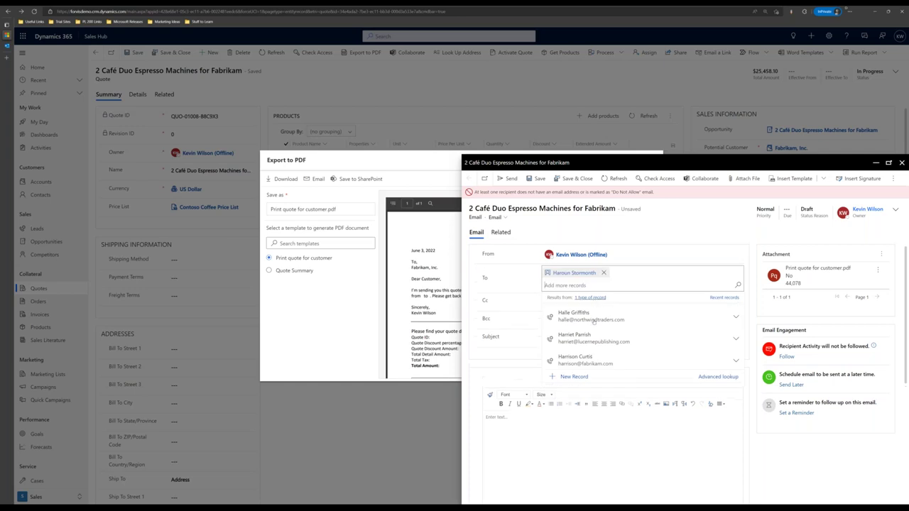
Write a message about the attached quote, apologizing for the bad Customer Service Team experience and mentioning the 5% discount, and send the email
left_click(529, 442)
type("Hi Harou")
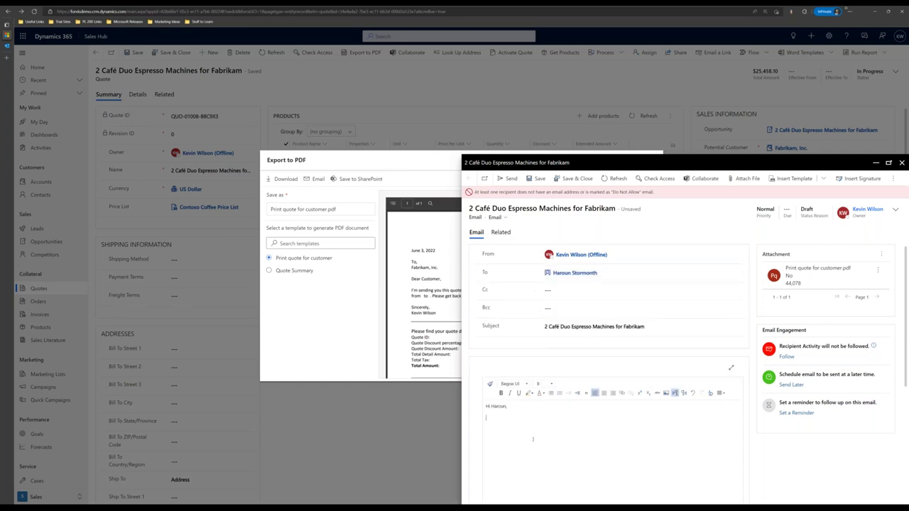
type("n,")
key("Return")
type("Please see the attached Quote.  I'm sorry to hear you had a bad experien")
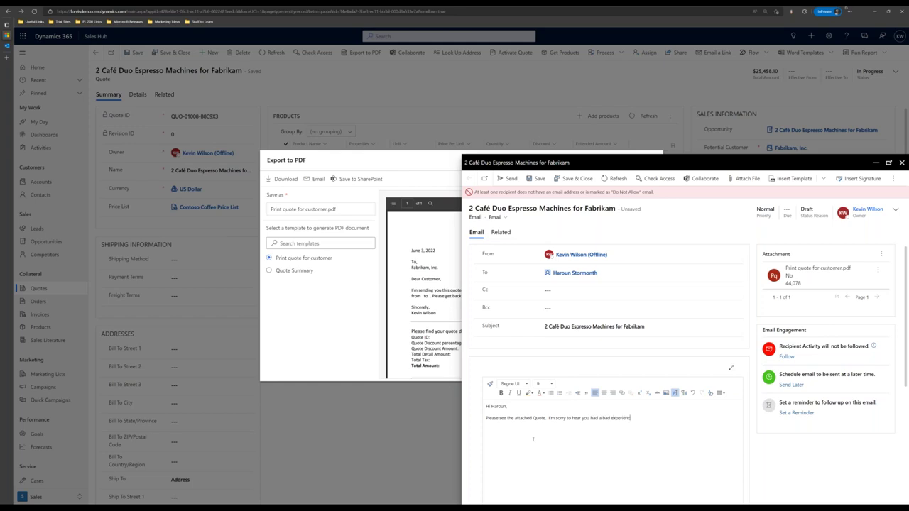
type("ce with our Customer Ser")
type("vice")
type(" Team")
type(". I")
type("ue to this")
type(", I've inc")
type("luded")
type(" a 5% dis")
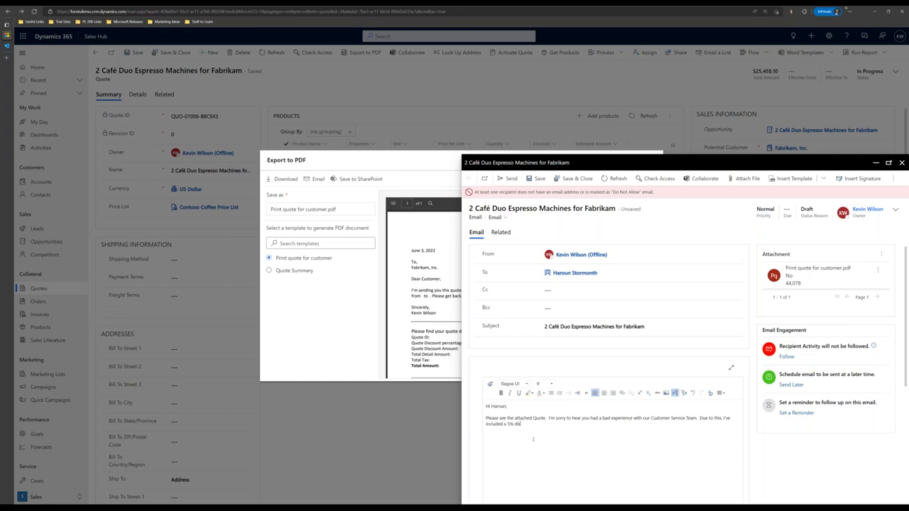
type("count to this ordeKe")
left_click(508, 179)
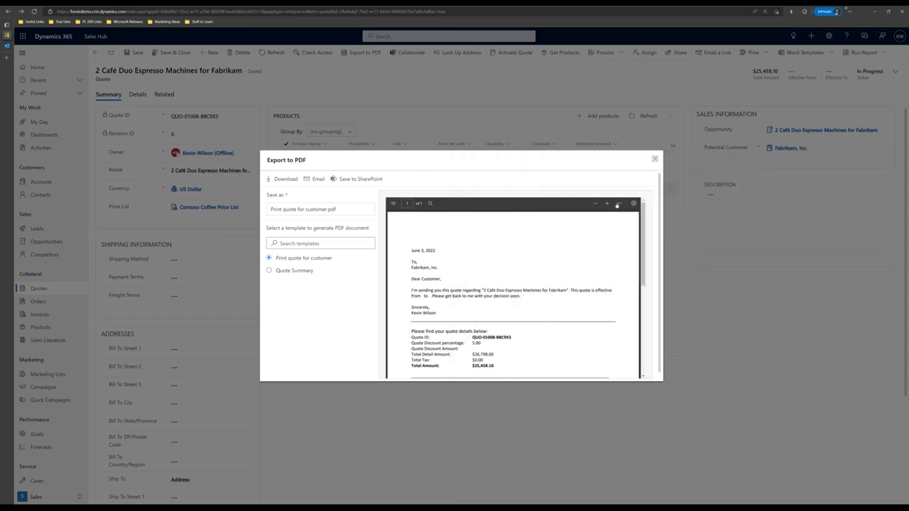
left_click(654, 158)
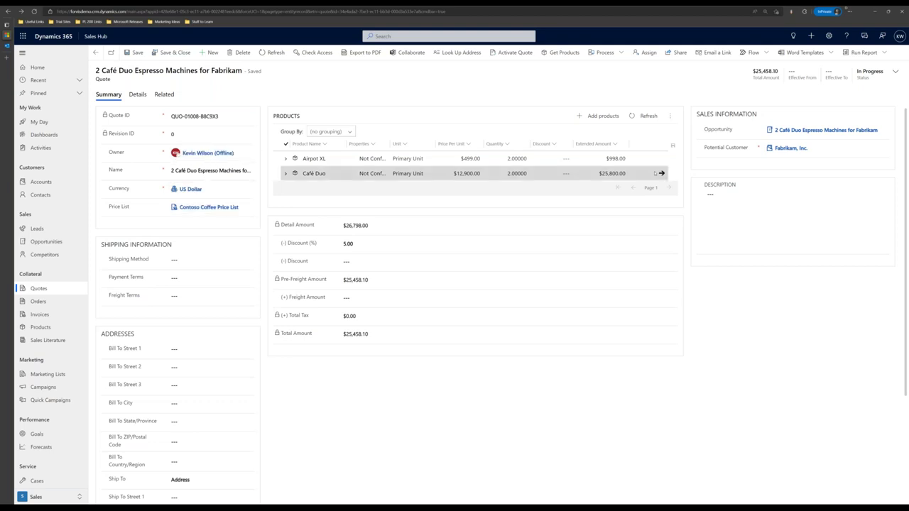
Open the Fabrikam, Inc. account from the quote and show its Teams channels
left_click(788, 148)
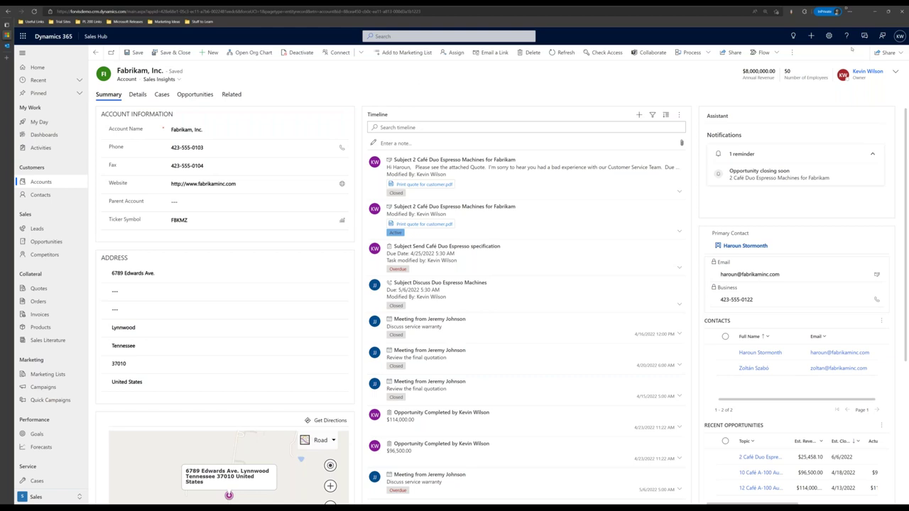
left_click(864, 36)
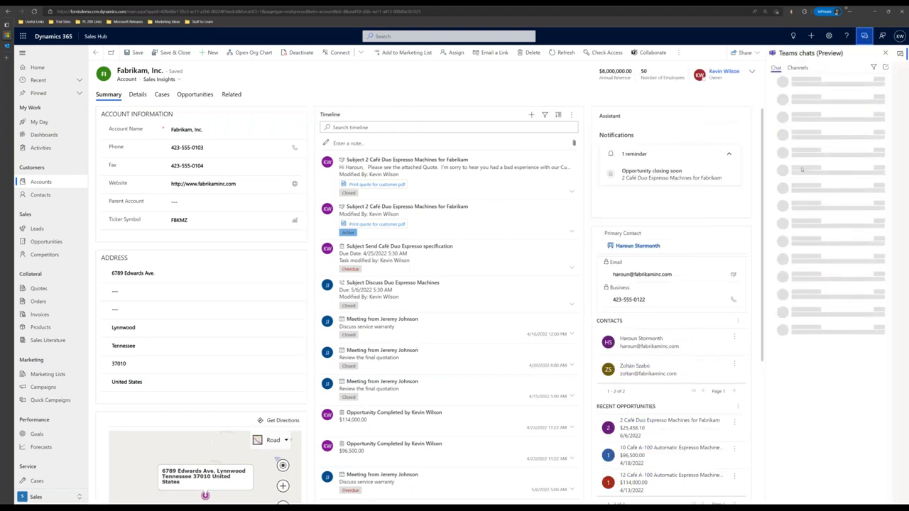
mouse_move(807, 134)
left_click(803, 70)
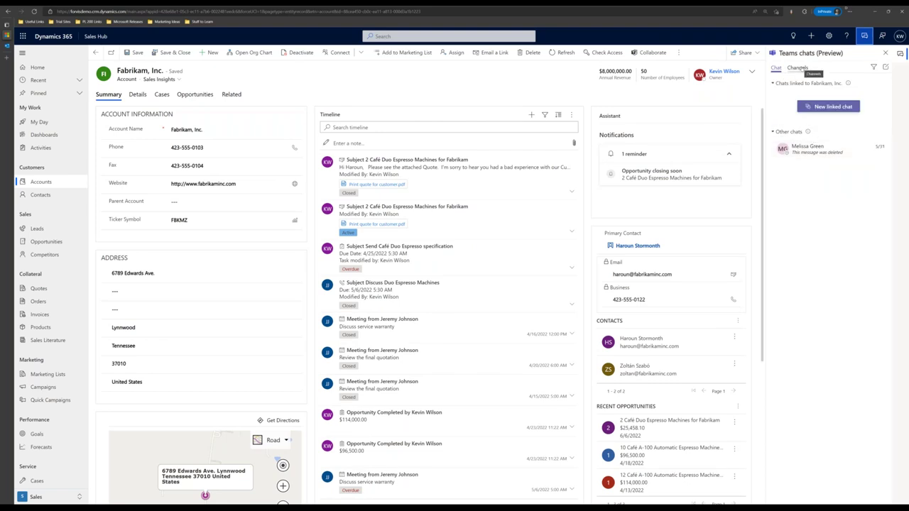
Try to link a Teams channel to the account, allow the site's blocked pop-ups, and close the setup
left_click(833, 199)
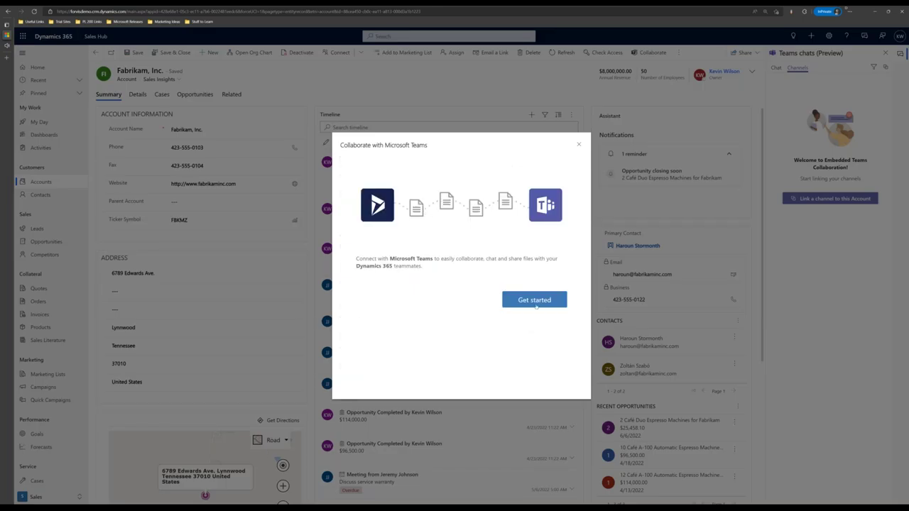
left_click(536, 300)
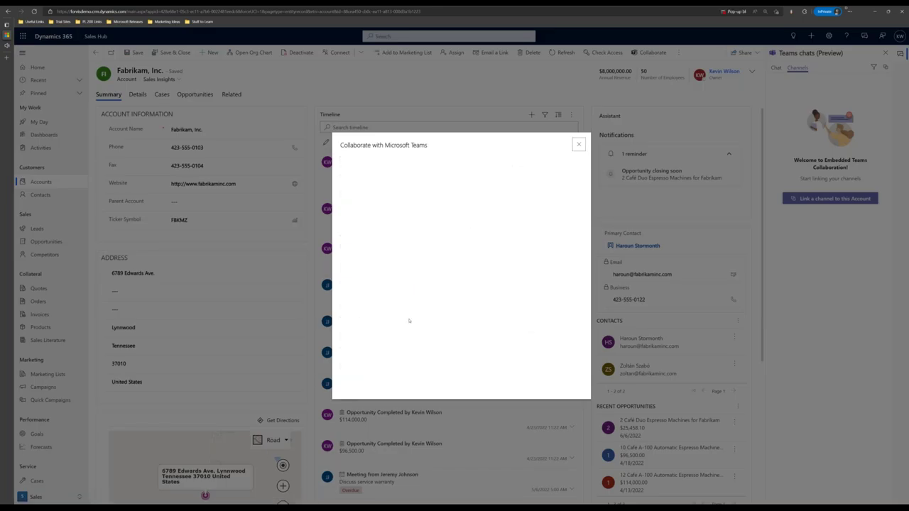
left_click(730, 12)
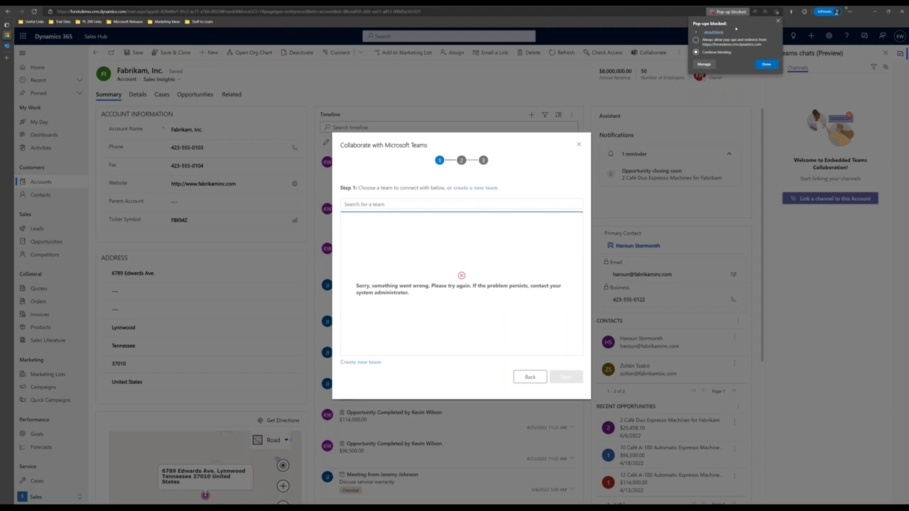
left_click(766, 65)
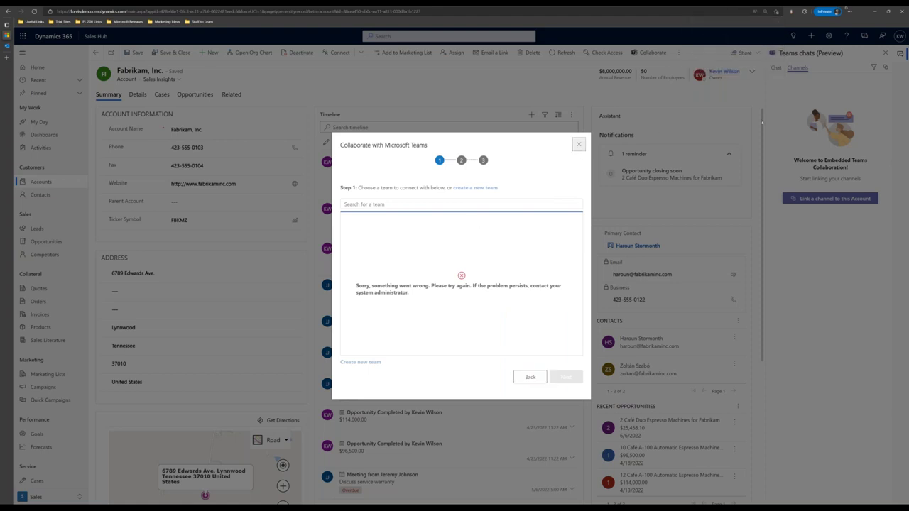
left_click(579, 145)
Restart linking a Teams channel to the Fabrikam, Inc. account and choose the Key Accounts team
left_click(832, 198)
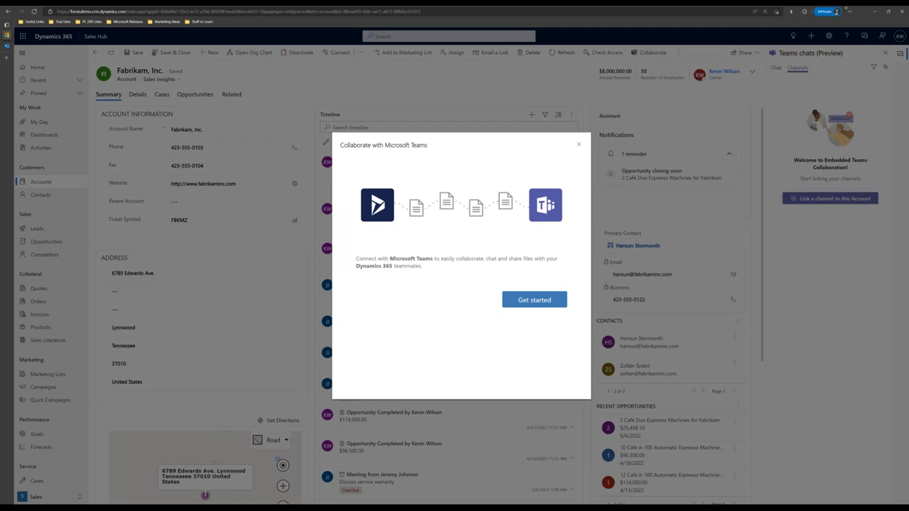
left_click(534, 298)
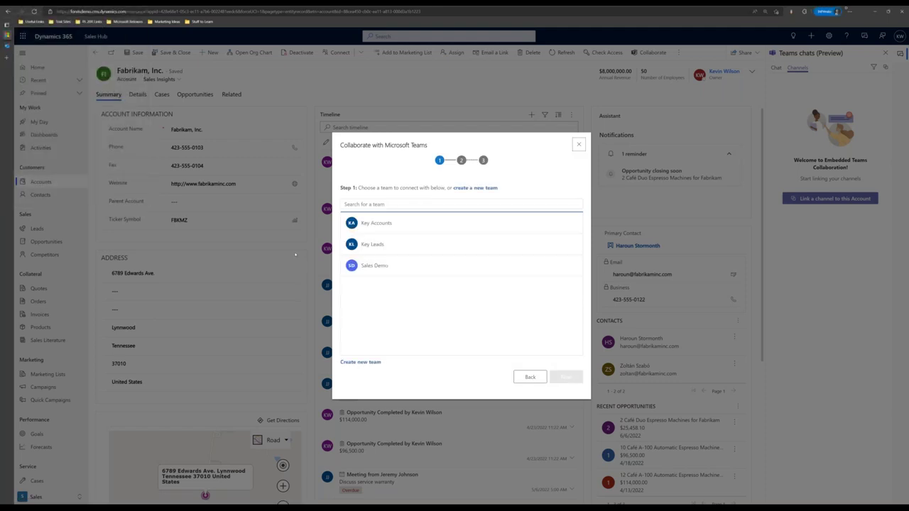
left_click(381, 225)
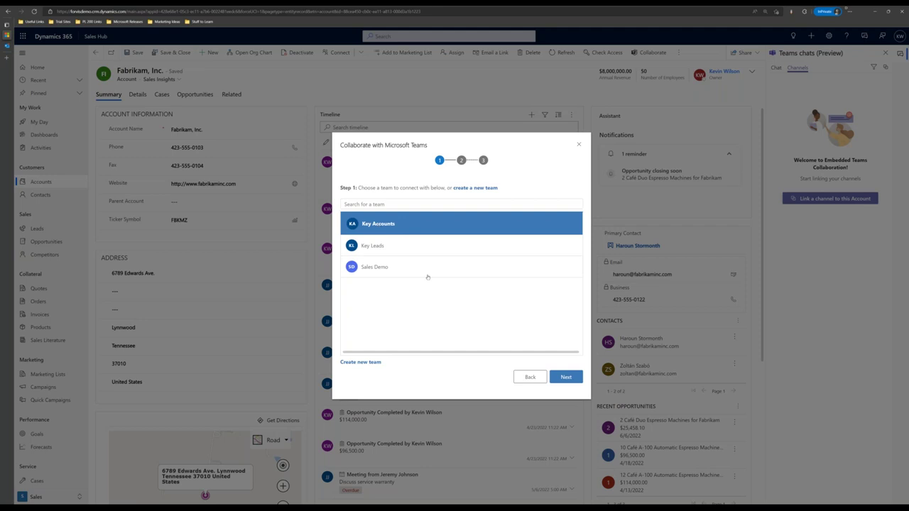
left_click(566, 376)
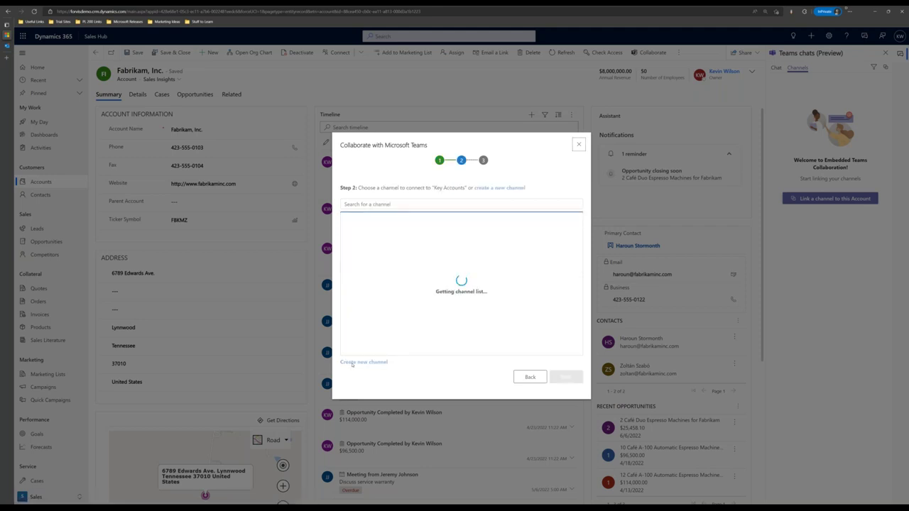
Create a new channel named "Fabrikam, Inc." in the Key Accounts team and complete the link to the account
left_click(357, 363)
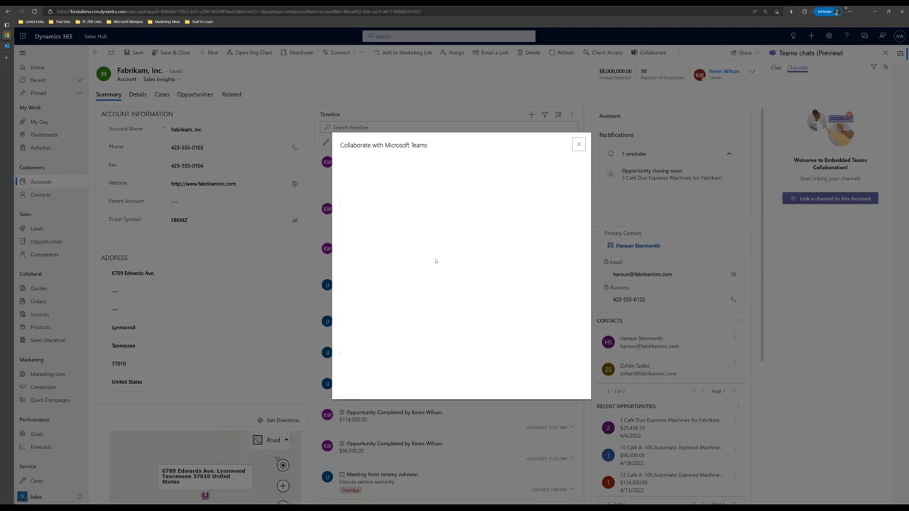
left_click(419, 202)
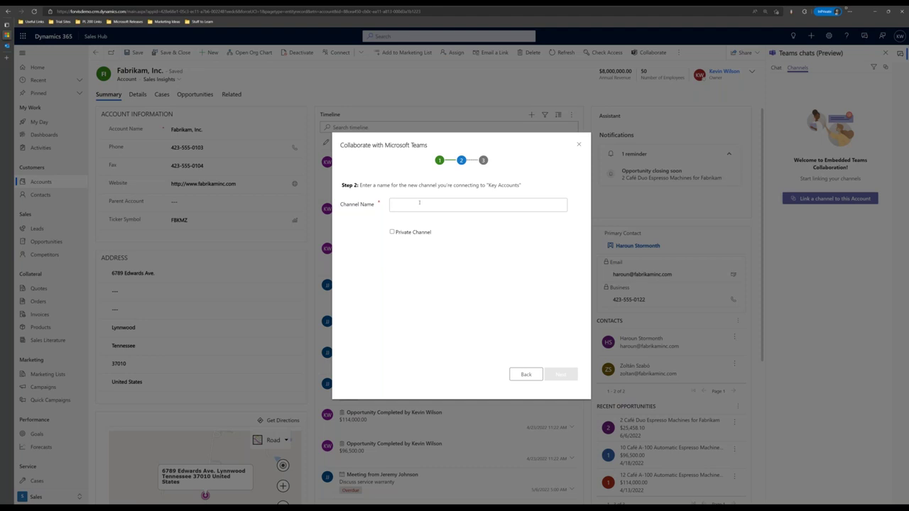
type("Fabrikam, Inc.")
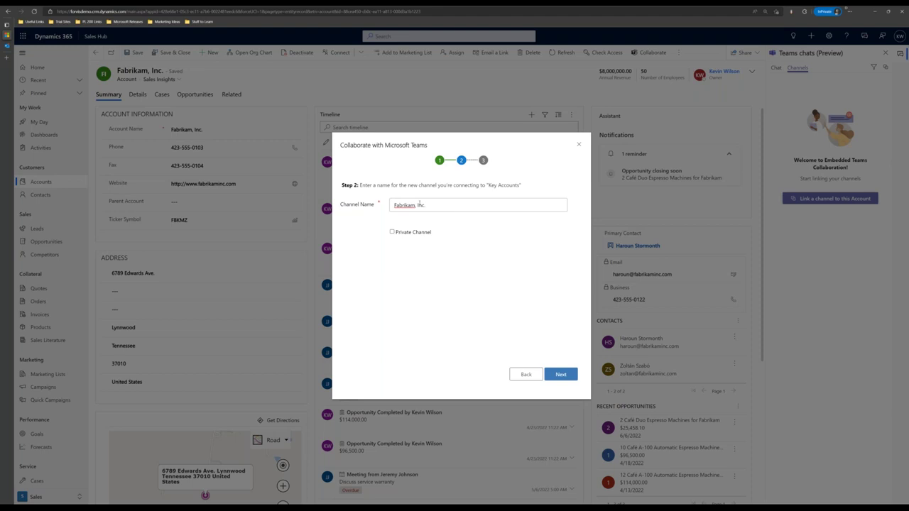
left_click(563, 375)
left_click(346, 209)
left_click(566, 381)
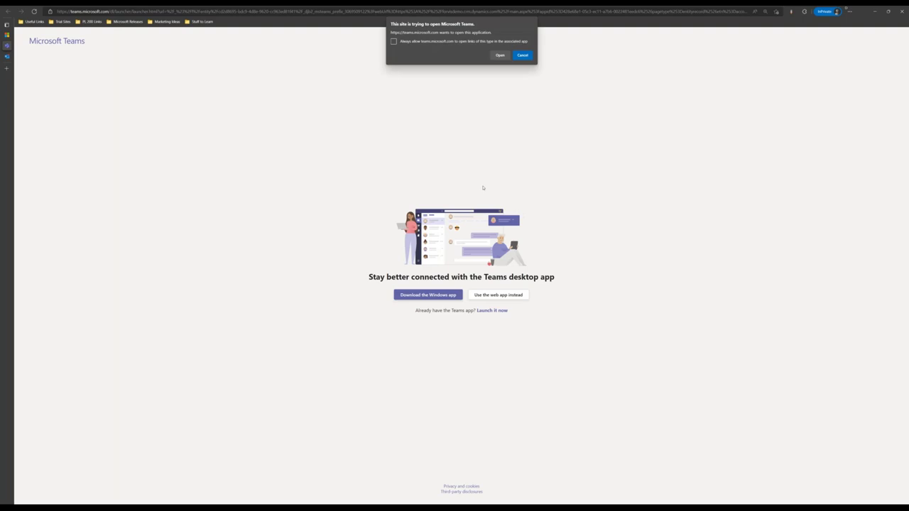
Continue to the Teams web app, open the Fabrikam, Inc. channel's account tab, and look over the embedded record
left_click(523, 55)
left_click(512, 296)
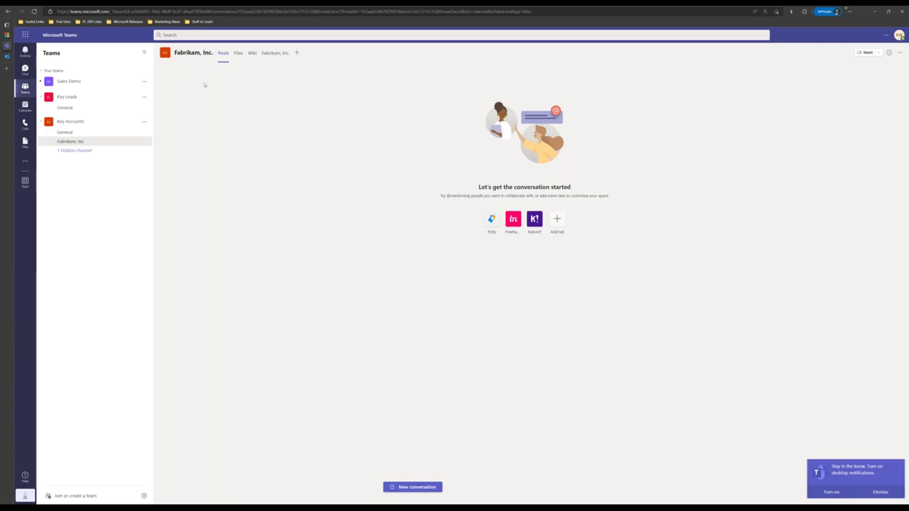
left_click(275, 53)
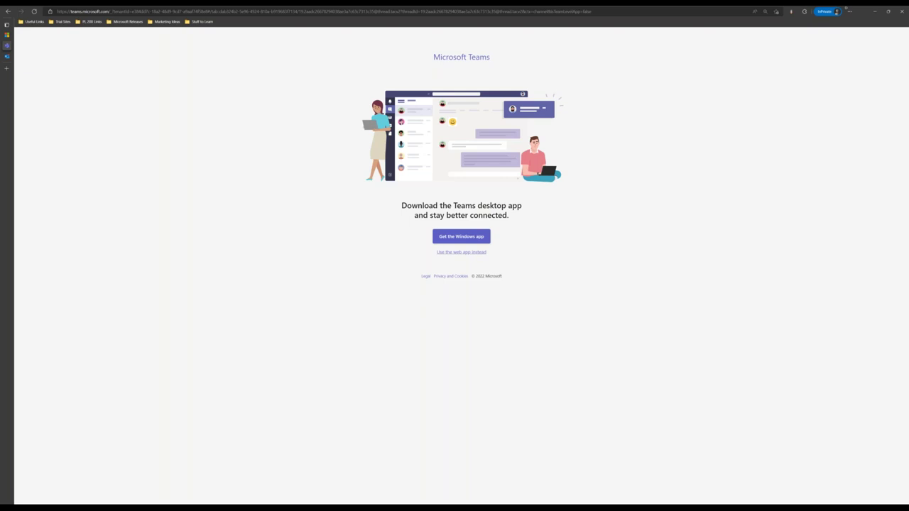
left_click(461, 252)
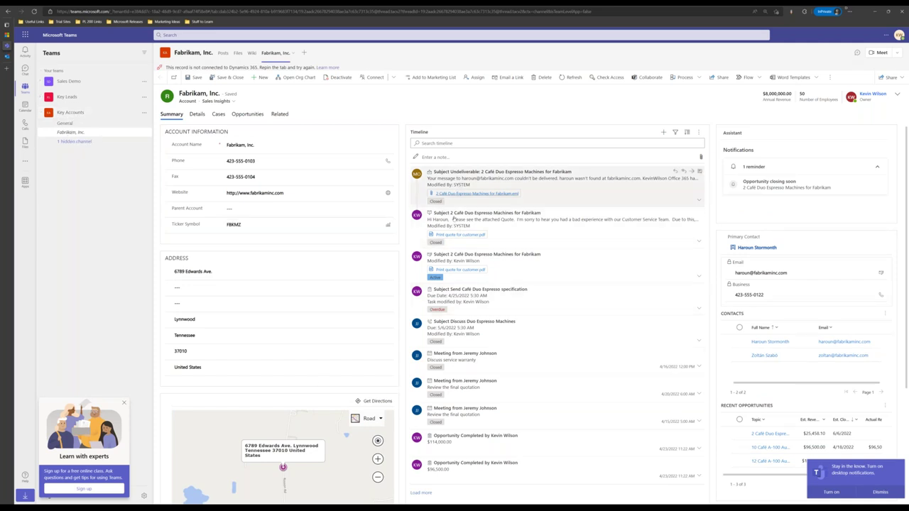
scroll(472, 250, "down", 2)
scroll(476, 270, "up", 2)
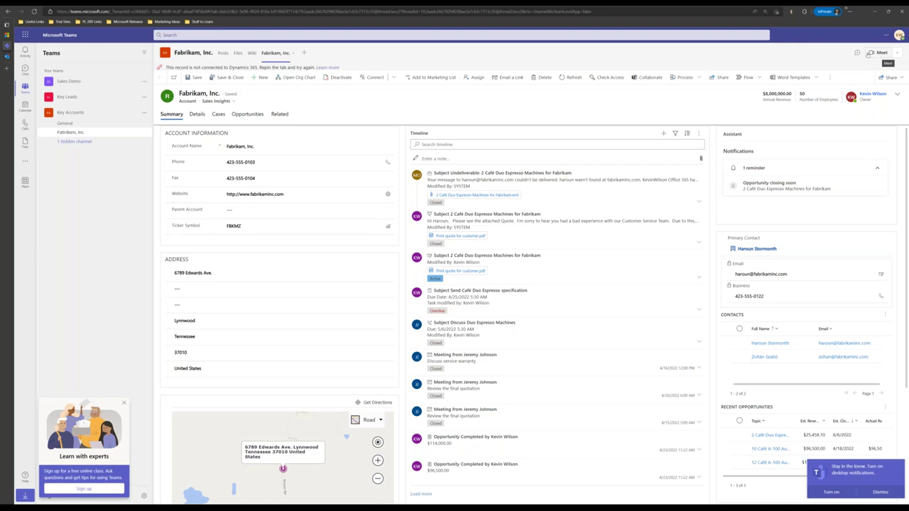
Open the account tab's conversation and post the message "Let's talk about this poor customer experience."
left_click(857, 53)
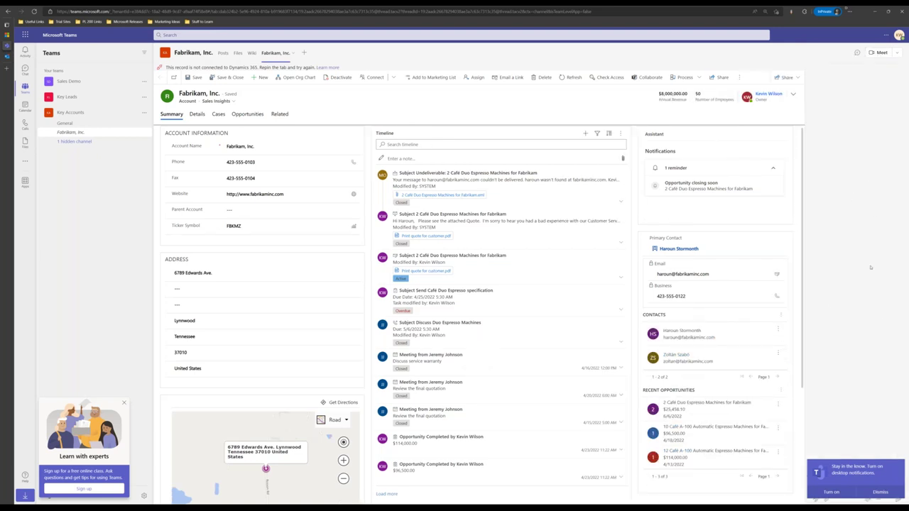
left_click(880, 492)
left_click(832, 485)
type("Let's talk about this poor customer ex")
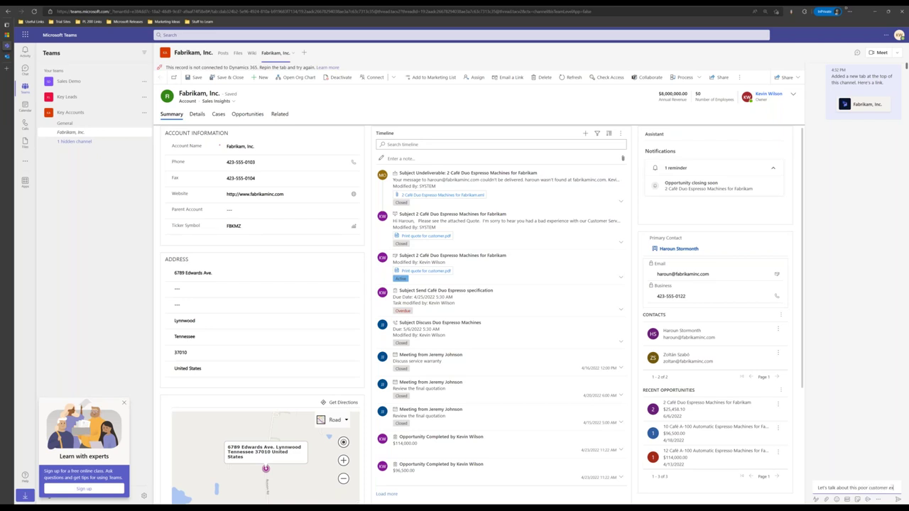
type("perience...")
right_click(830, 489)
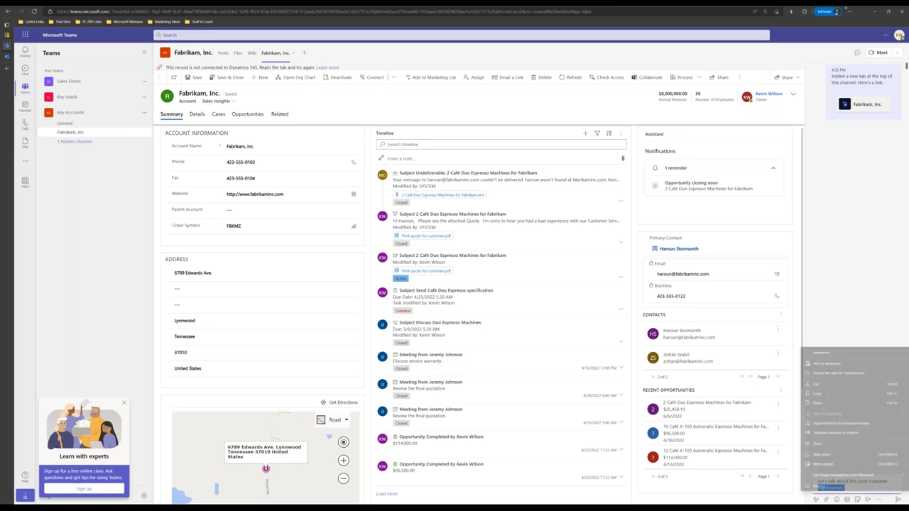
left_click(837, 362)
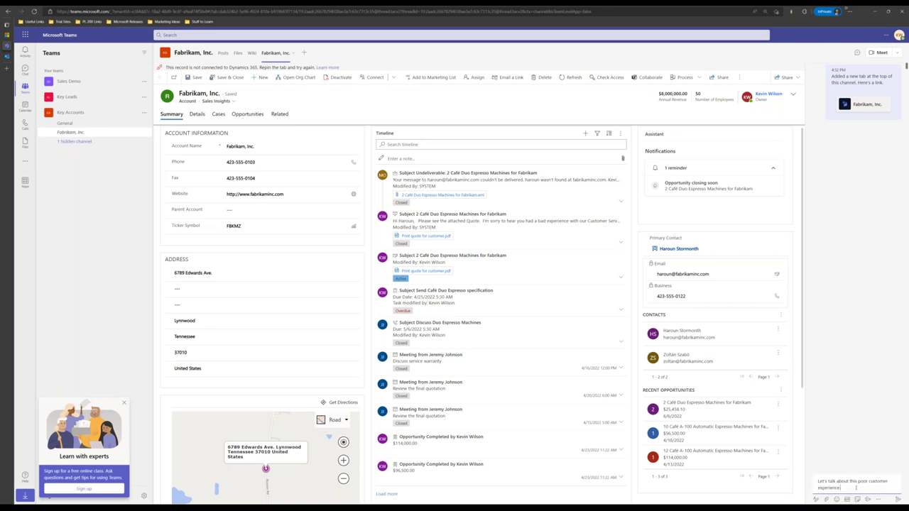
key("Return")
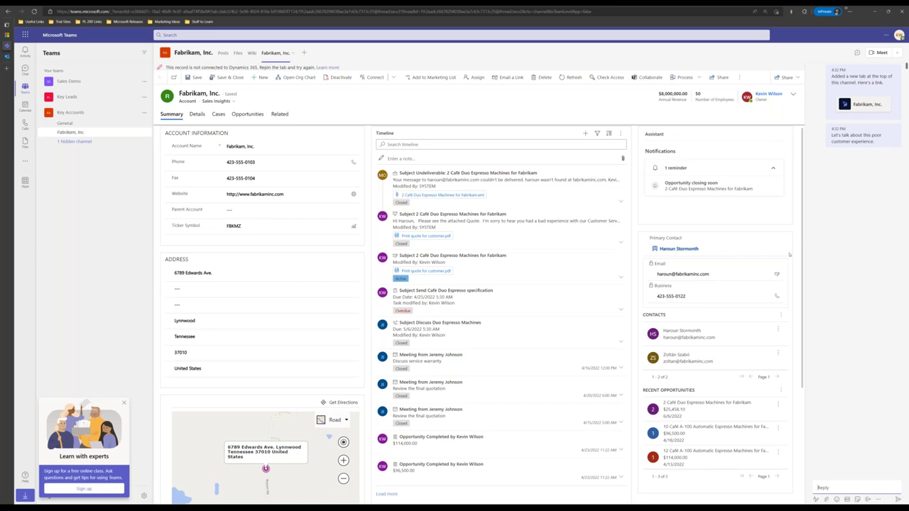
Reopen the hidden Fabrikam, Inc. channel in the Key Accounts team, check its posts, and dismiss the "Learn with experts" offer
left_click(70, 123)
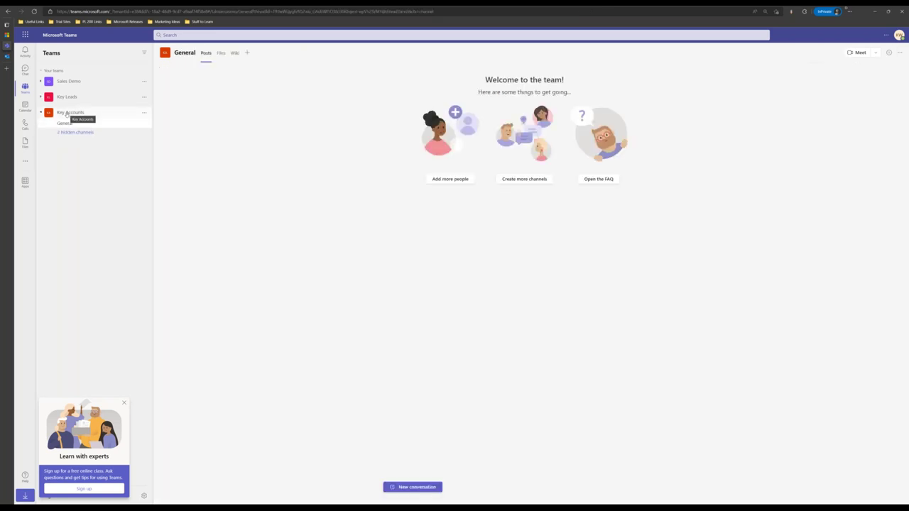
left_click(24, 69)
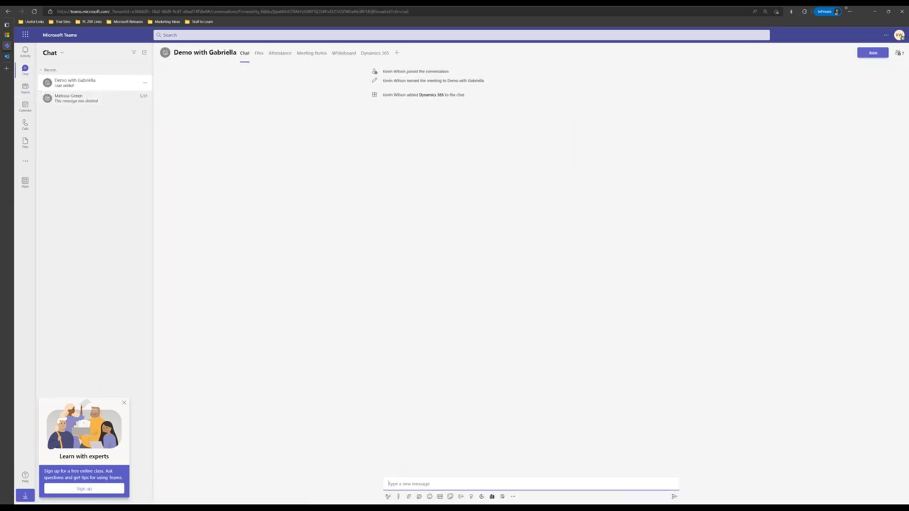
left_click(25, 87)
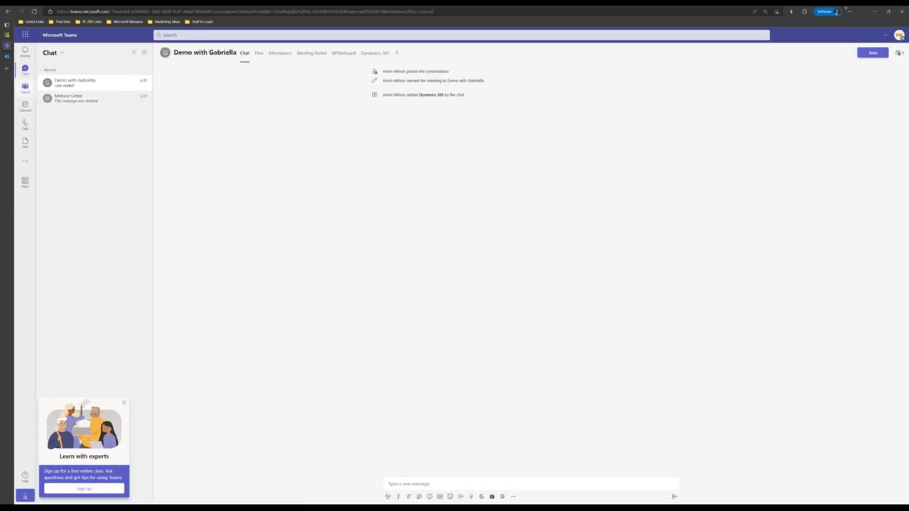
left_click(75, 132)
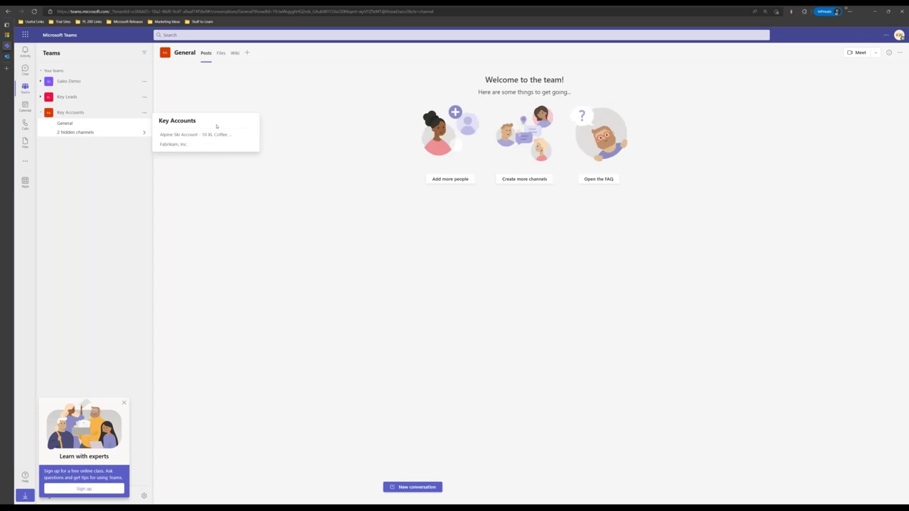
left_click(174, 144)
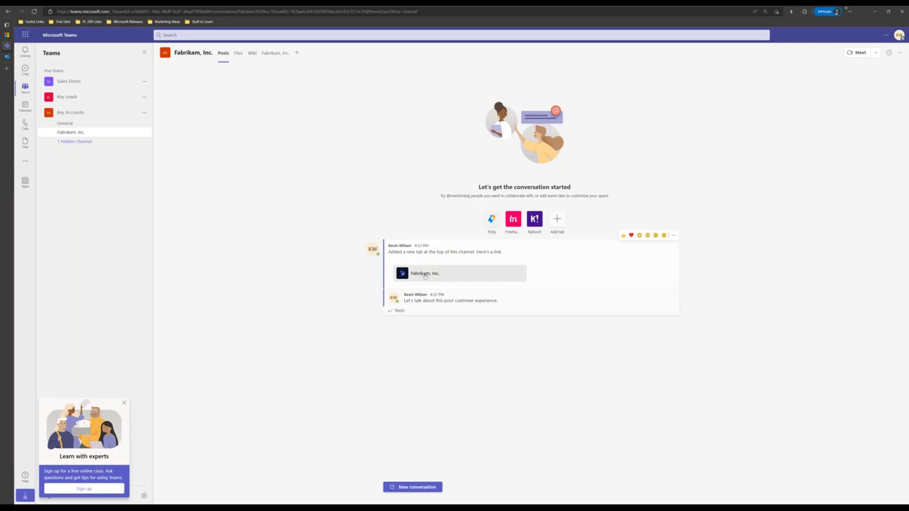
left_click(427, 277)
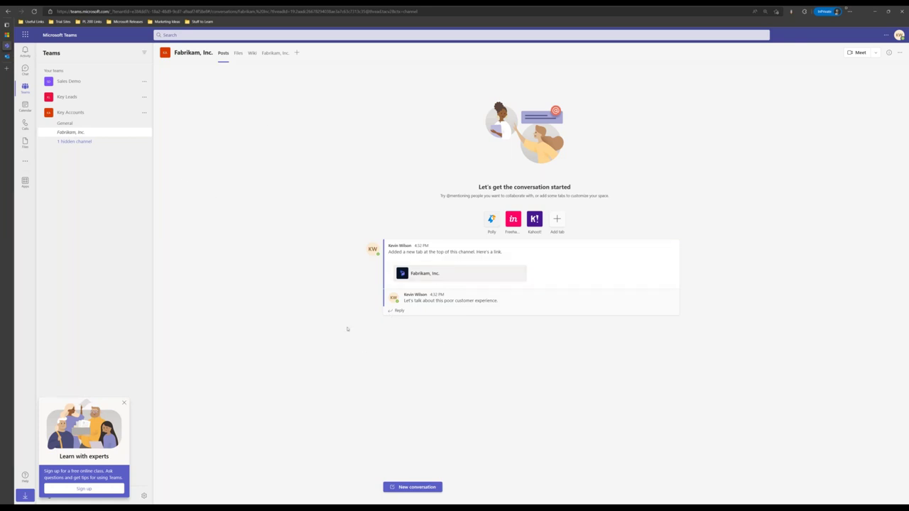
left_click(123, 403)
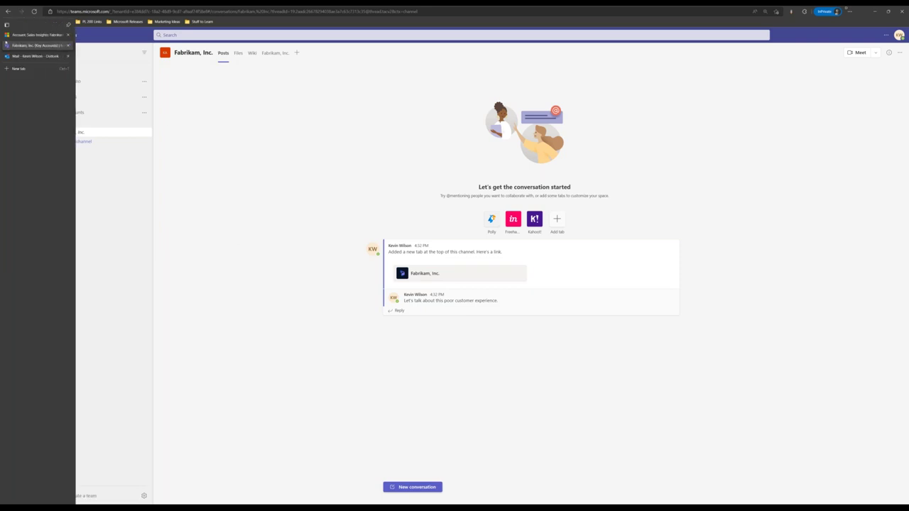
Switch to Dynamics 365 and check the Teams chats and channels for the Fabrikam, Inc. account, closing the pane when done
left_click(36, 34)
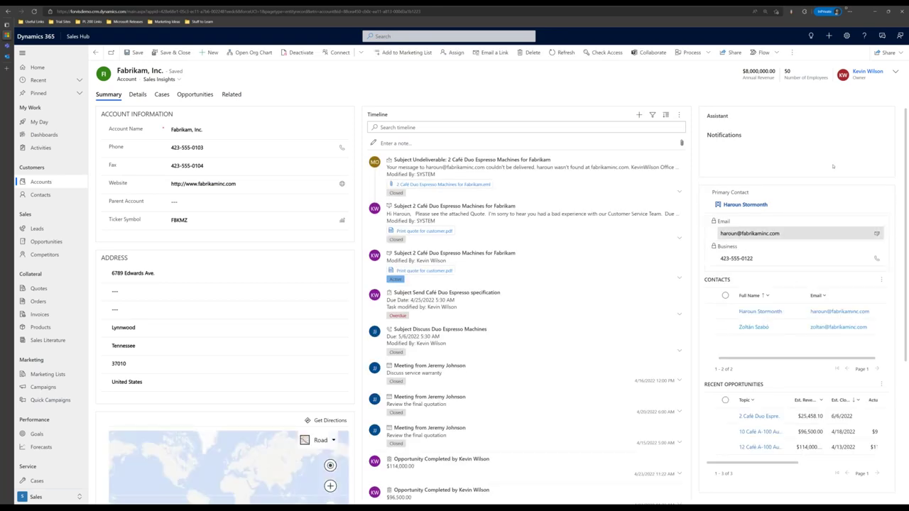
left_click(887, 36)
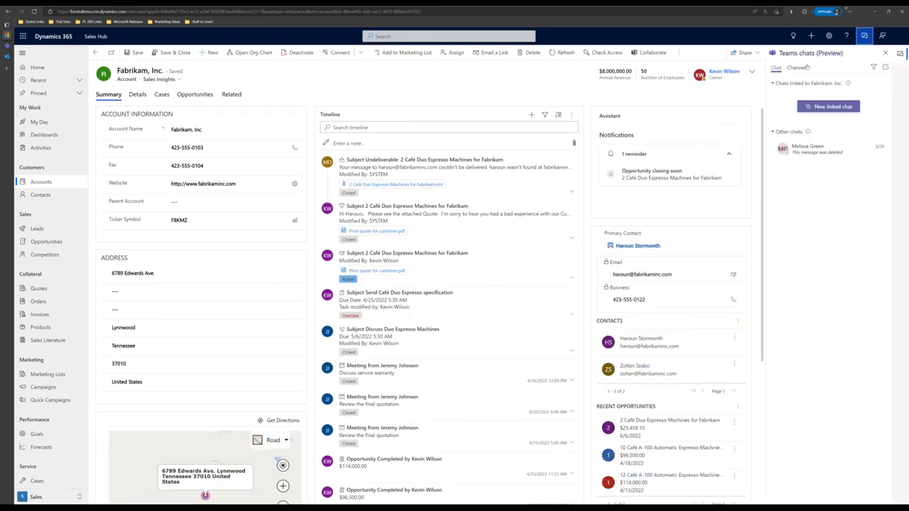
left_click(797, 68)
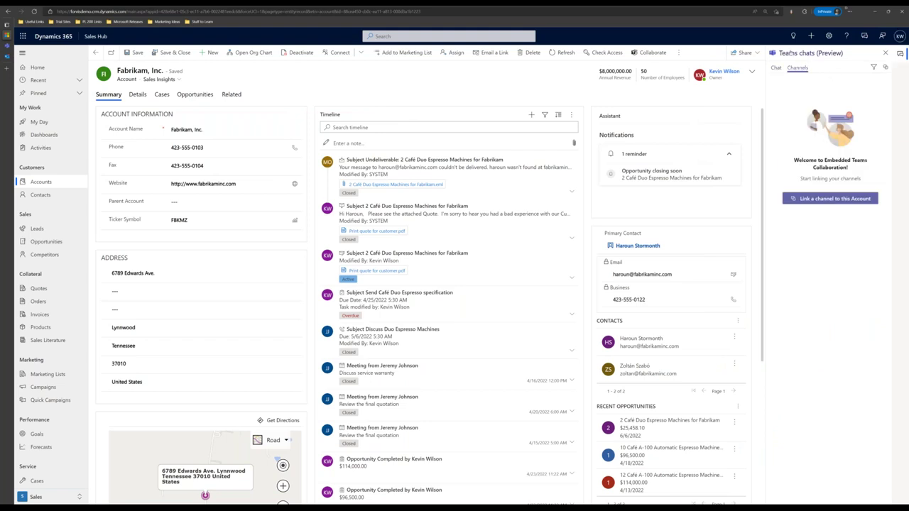
left_click(776, 68)
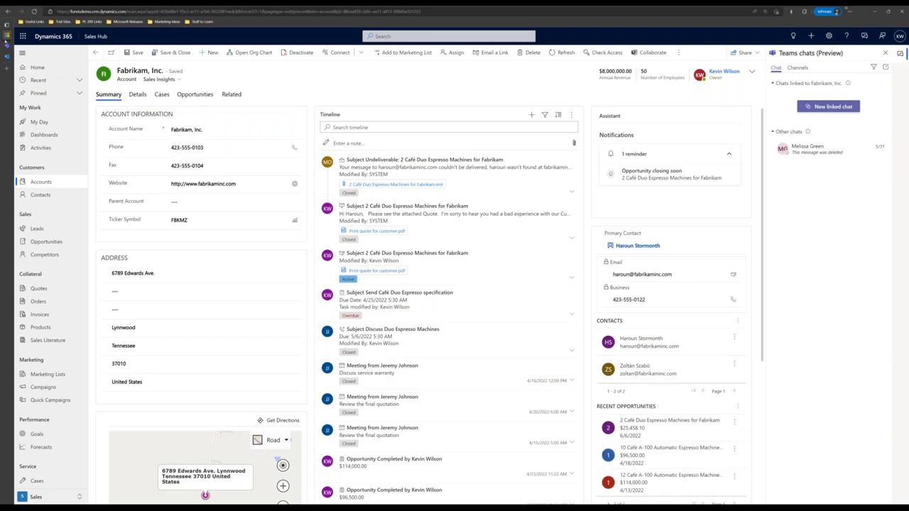
mouse_move(26, 68)
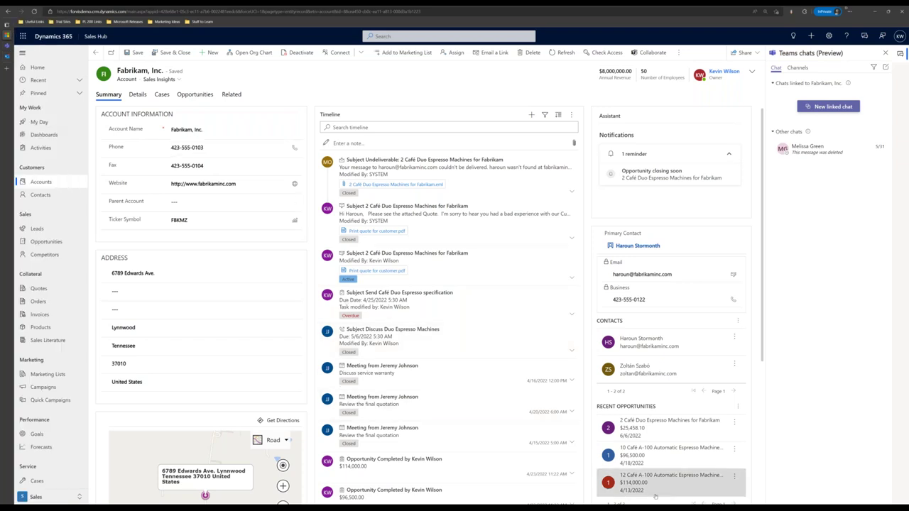
left_click(796, 69)
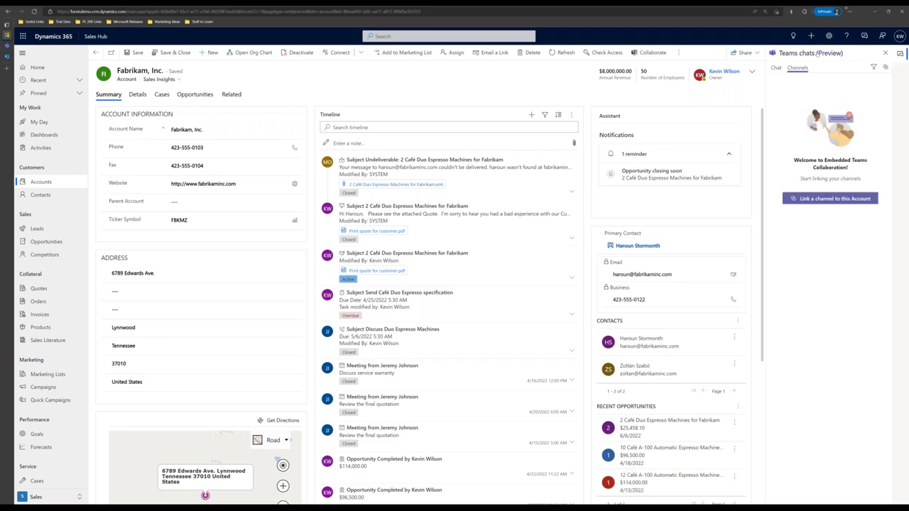
left_click(886, 53)
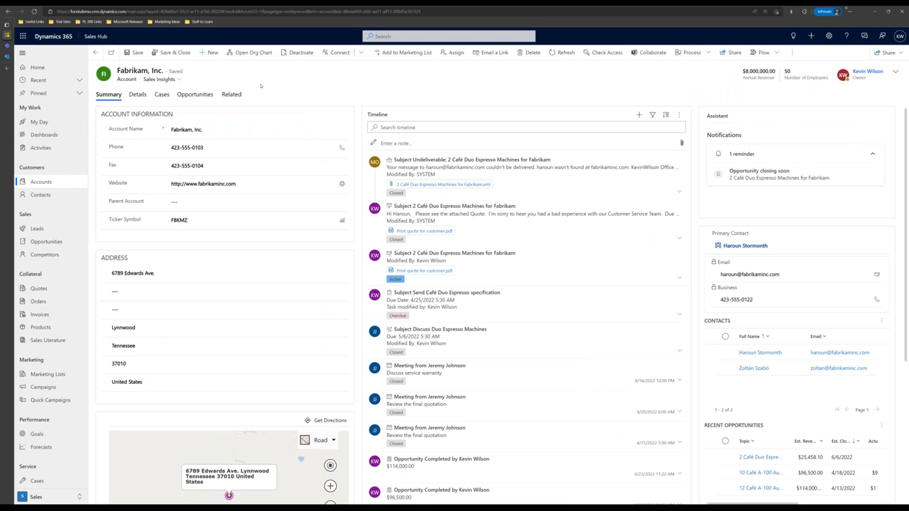
Switch to Outlook, open the "Quote Approved" email, and track it in Dynamics 365 regarding the Fabrikam, Inc. account
left_click(7, 56)
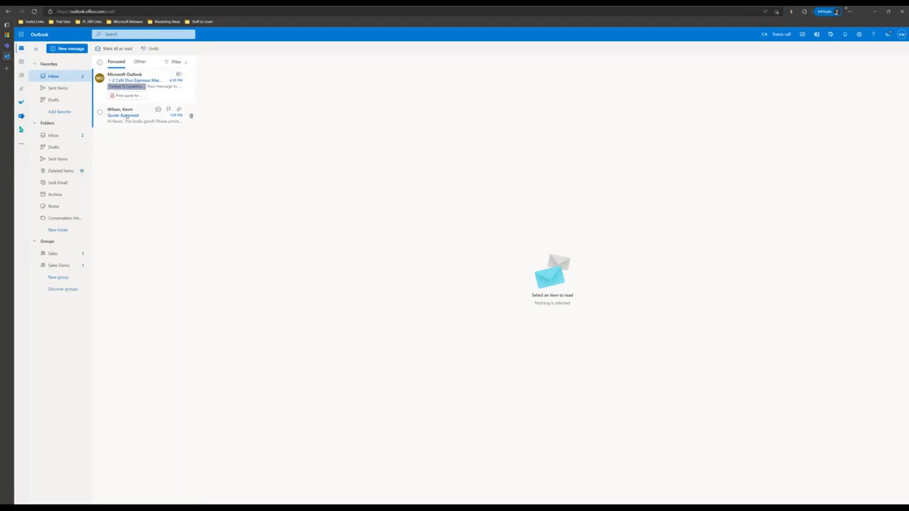
left_click(127, 116)
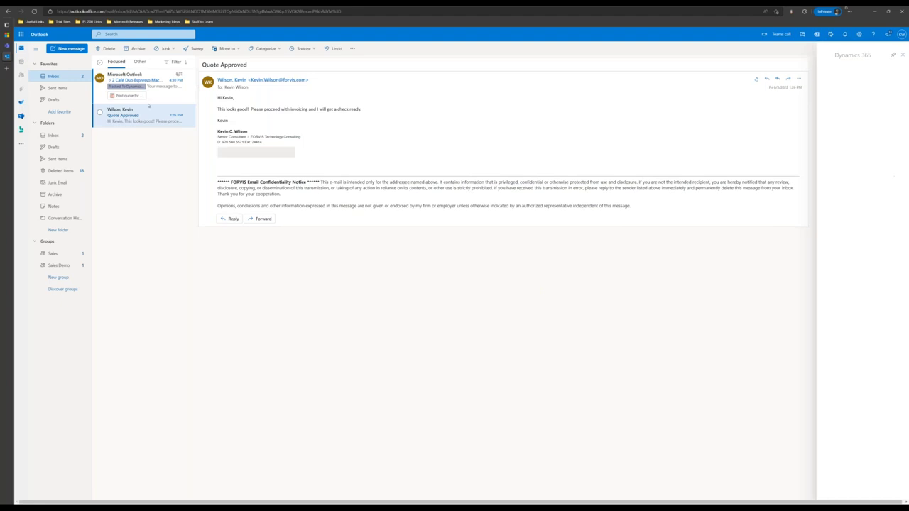
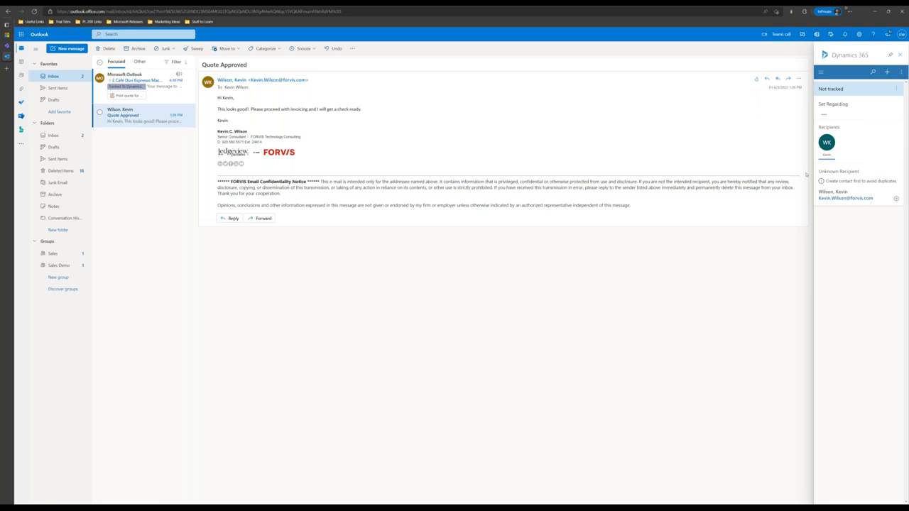
left_click(826, 112)
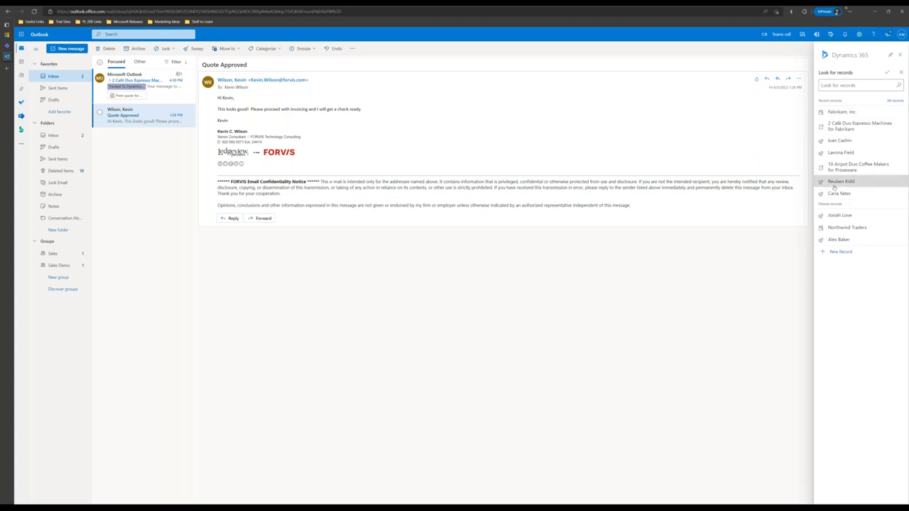
left_click(845, 112)
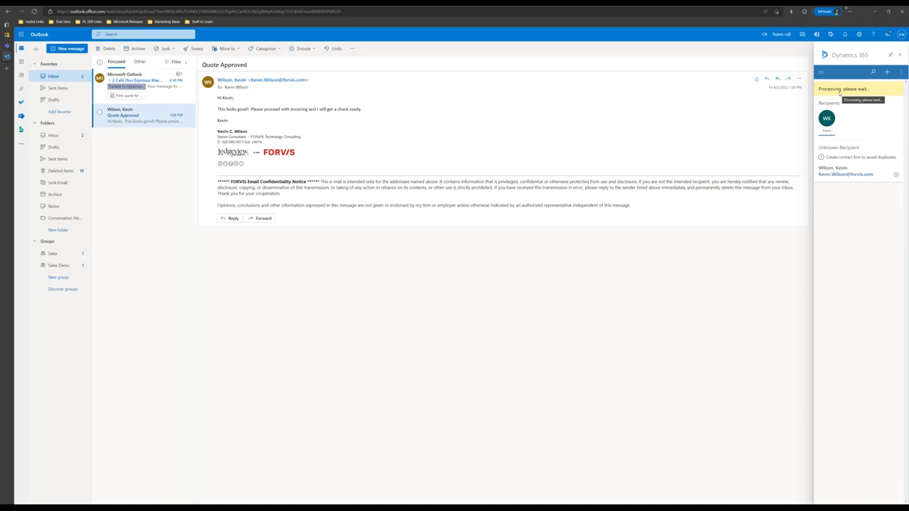
left_click(900, 89)
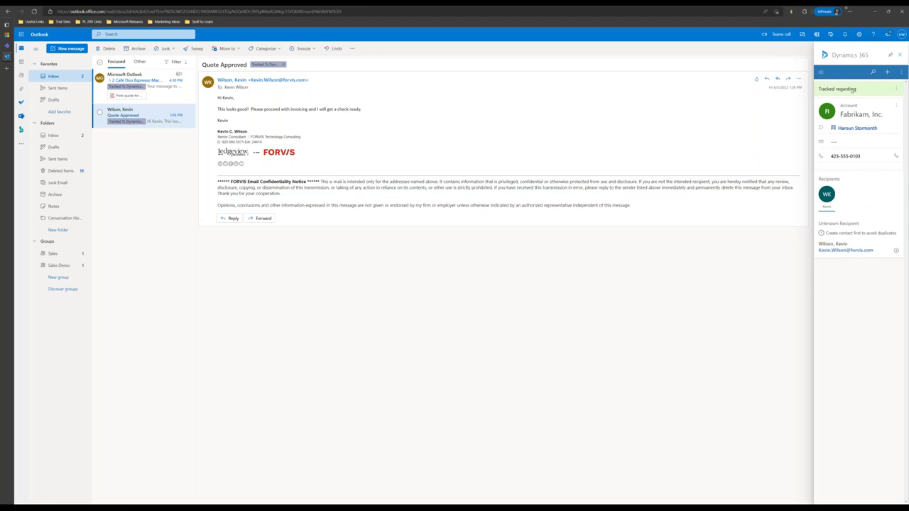
Return to the Fabrikam, Inc. account in Dynamics 365, refresh it, and expand the "Quote Approved" email in the timeline
left_click(897, 107)
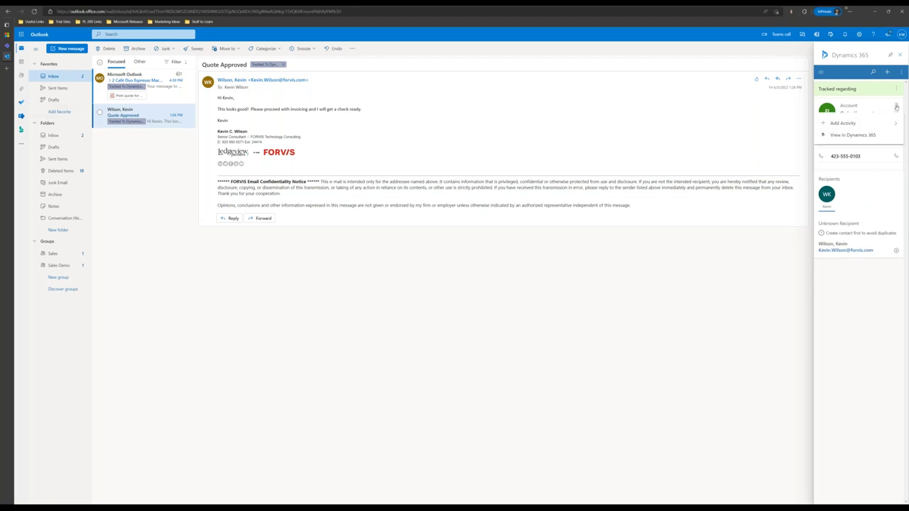
left_click(854, 136)
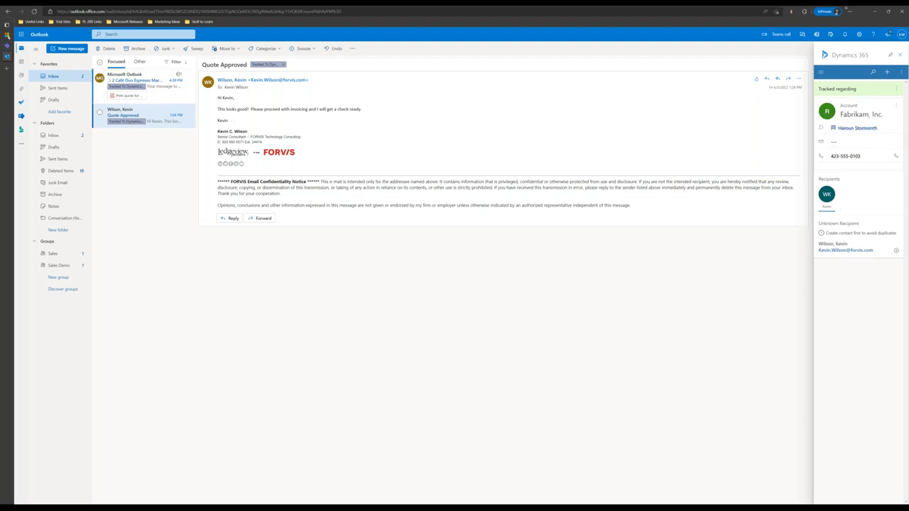
left_click(21, 34)
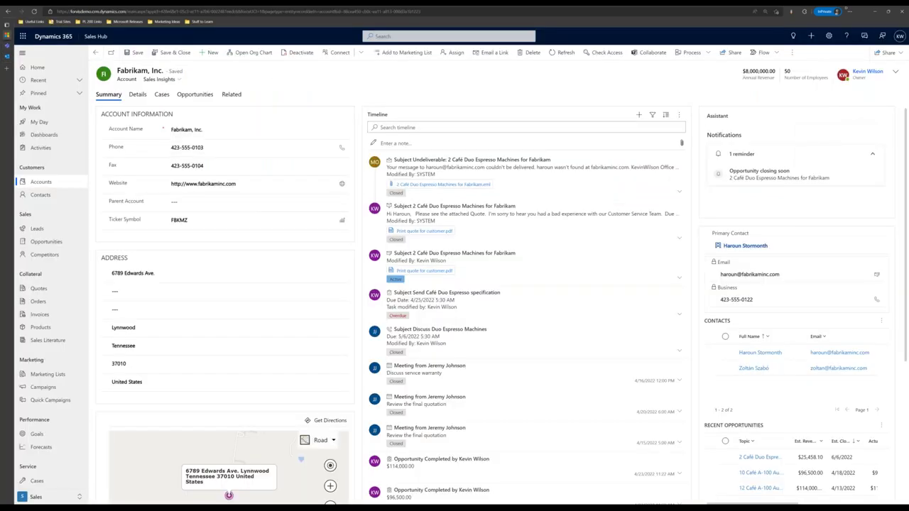
left_click(34, 11)
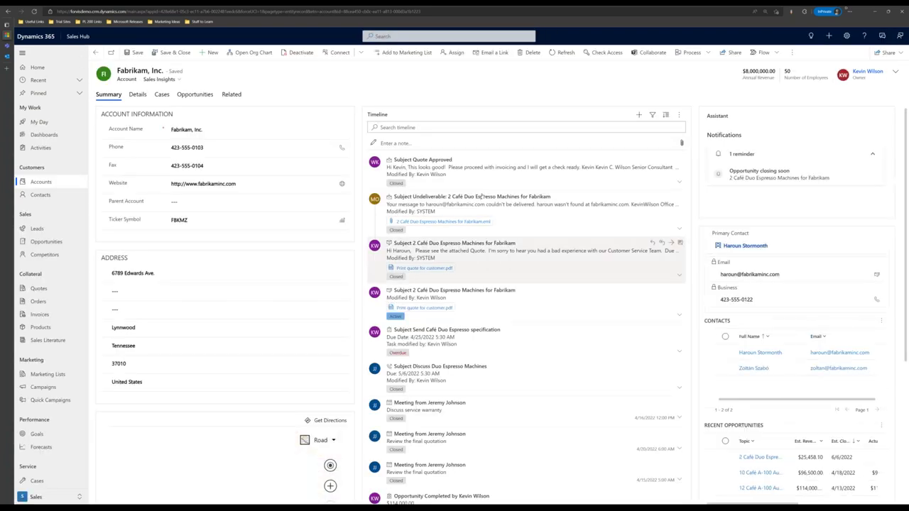
left_click(462, 176)
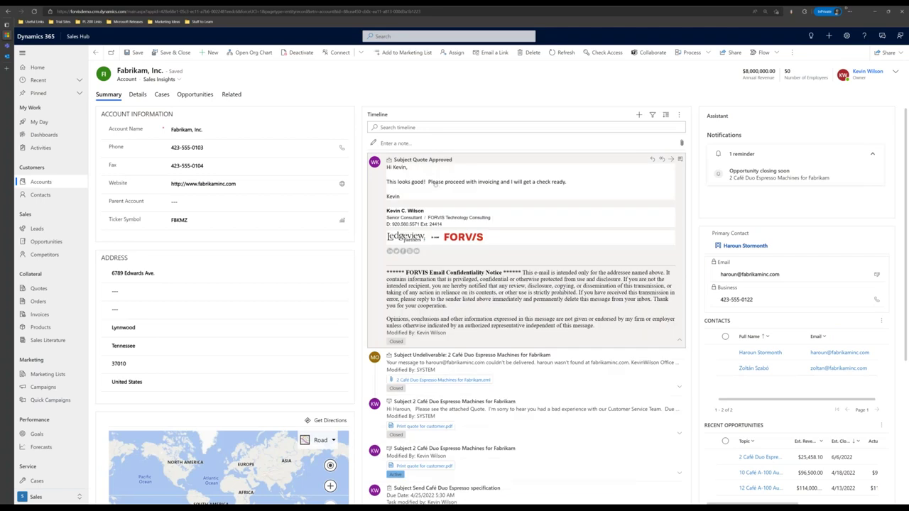